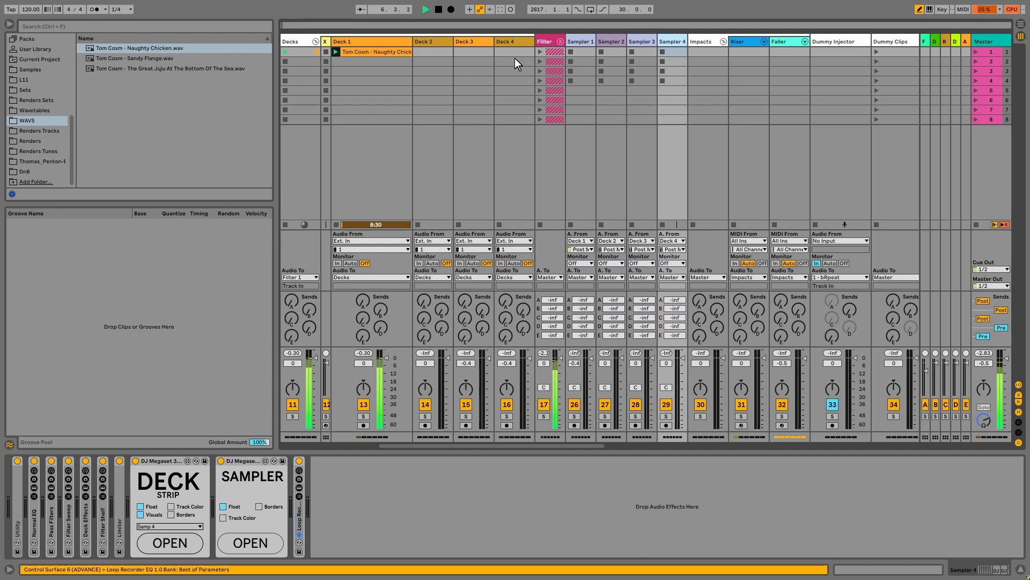
- Select the Deck 1 track and open its floating Deck Strip channel window
{"action": "left_click", "coordinate": [371, 39]}
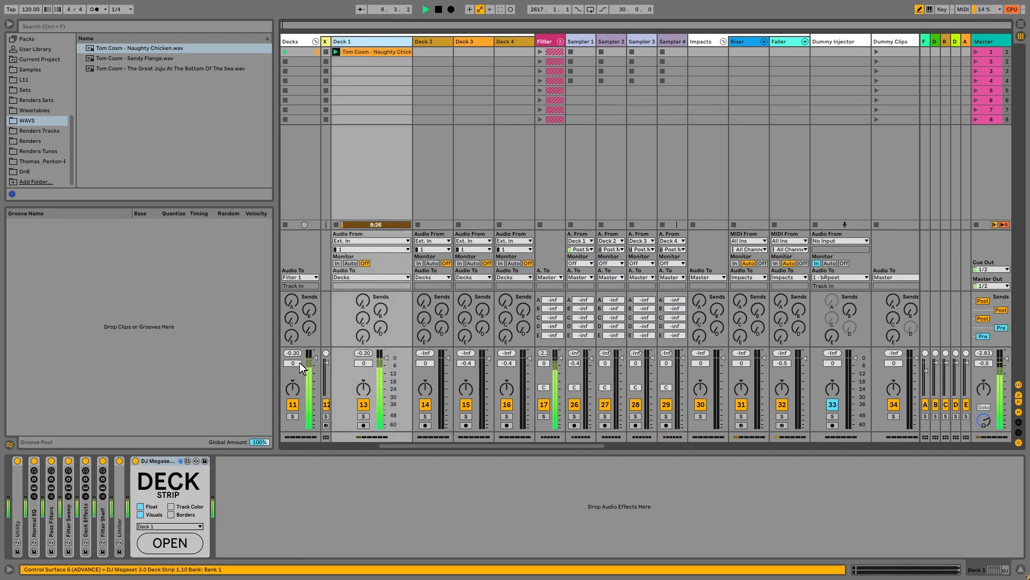
{"action": "left_click", "coordinate": [170, 544]}
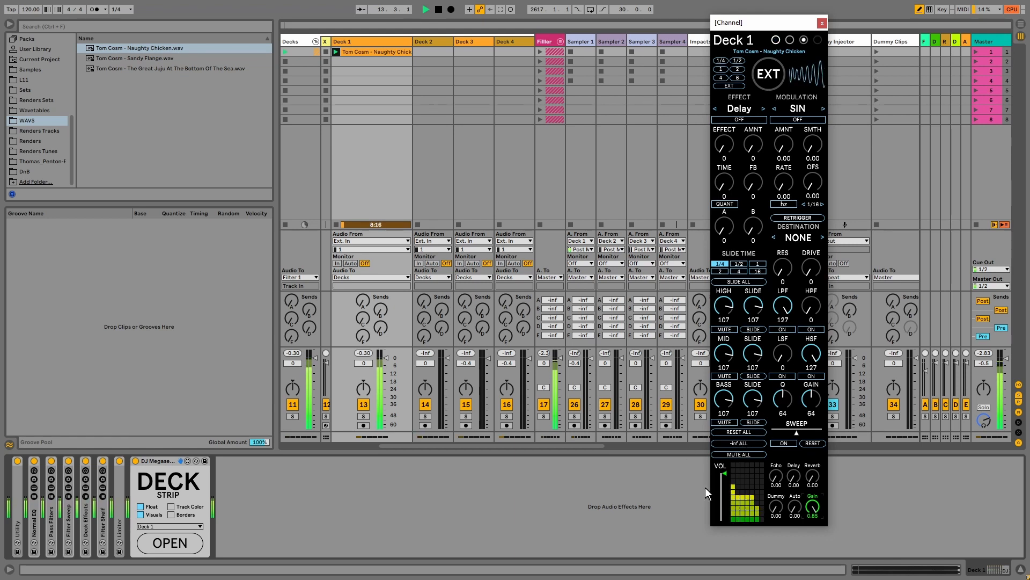
{"action": "mouse_move", "coordinate": [726, 476]}
{"action": "left_mouse_down"}
{"action": "mouse_move", "coordinate": [726, 522]}
{"action": "mouse_move", "coordinate": [726, 475]}
{"action": "mouse_move", "coordinate": [739, 479]}
{"action": "left_mouse_up"}
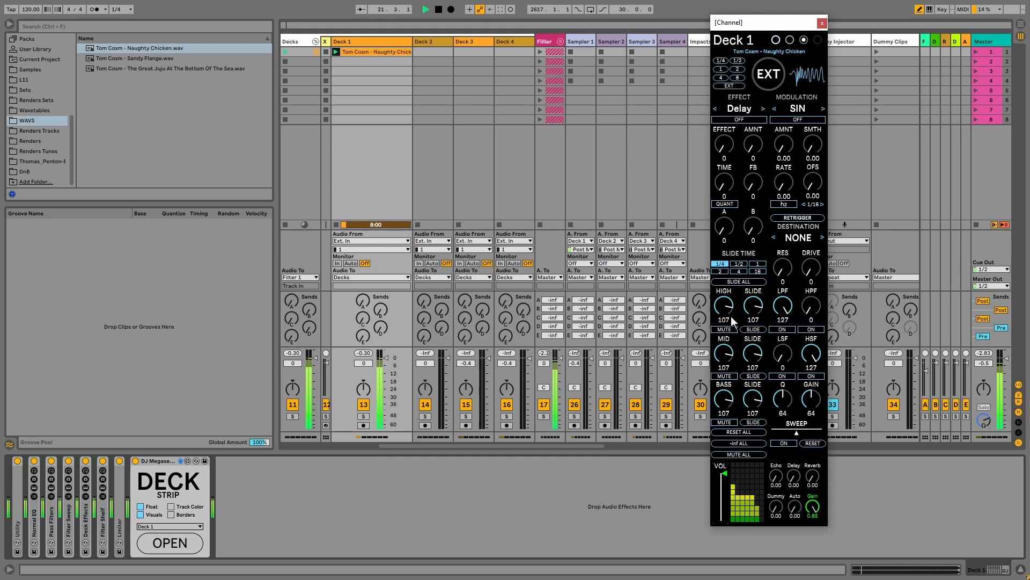
- Adjust Deck 1's EQ knobs to High 110, Mid 101 and Bass 116
{"action": "mouse_move", "coordinate": [732, 302]}
{"action": "left_mouse_down"}
{"action": "mouse_move", "coordinate": [732, 357]}
{"action": "mouse_move", "coordinate": [732, 300]}
{"action": "left_mouse_up"}
{"action": "mouse_move", "coordinate": [734, 346]}
{"action": "left_mouse_down"}
{"action": "mouse_move", "coordinate": [734, 403]}
{"action": "mouse_move", "coordinate": [734, 349]}
{"action": "left_mouse_up"}
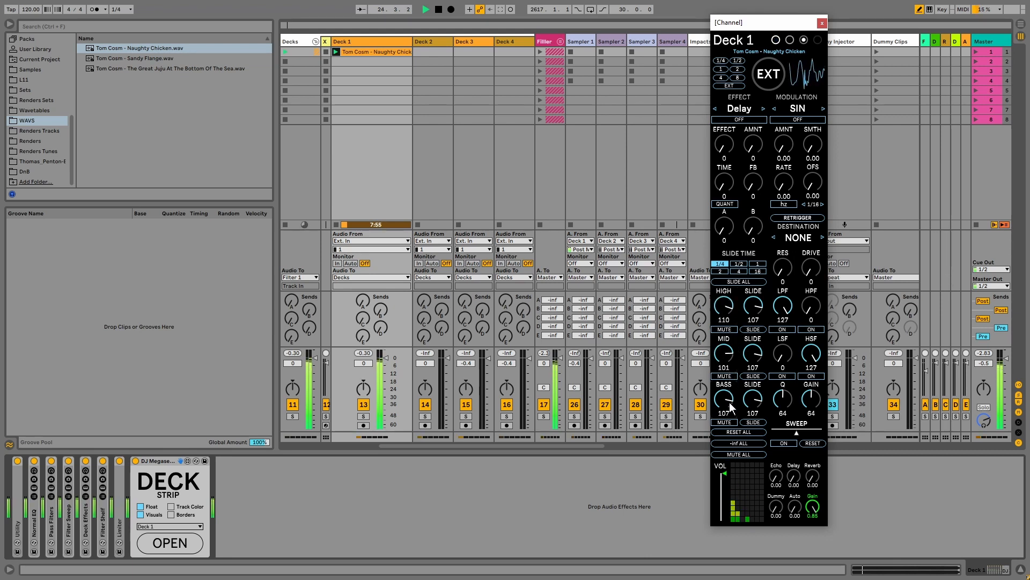
{"action": "mouse_move", "coordinate": [730, 403]}
{"action": "left_mouse_down"}
{"action": "mouse_move", "coordinate": [731, 451]}
{"action": "mouse_move", "coordinate": [731, 407]}
{"action": "left_mouse_up"}
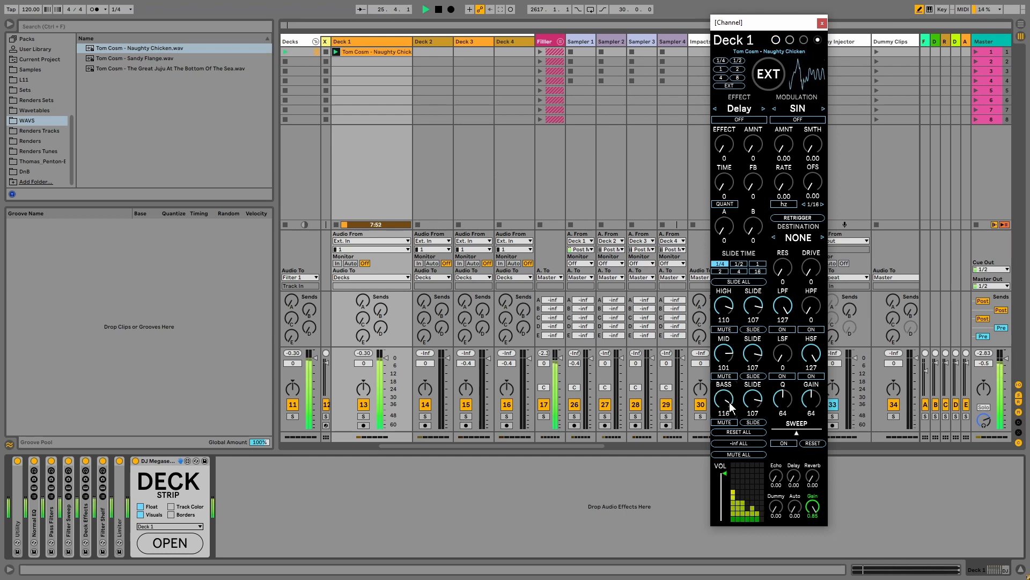
- Reset the High, Mid and Bass knobs of Deck 1 individually to their default of 107
{"action": "double_click", "coordinate": [724, 313]}
{"action": "double_click", "coordinate": [720, 360]}
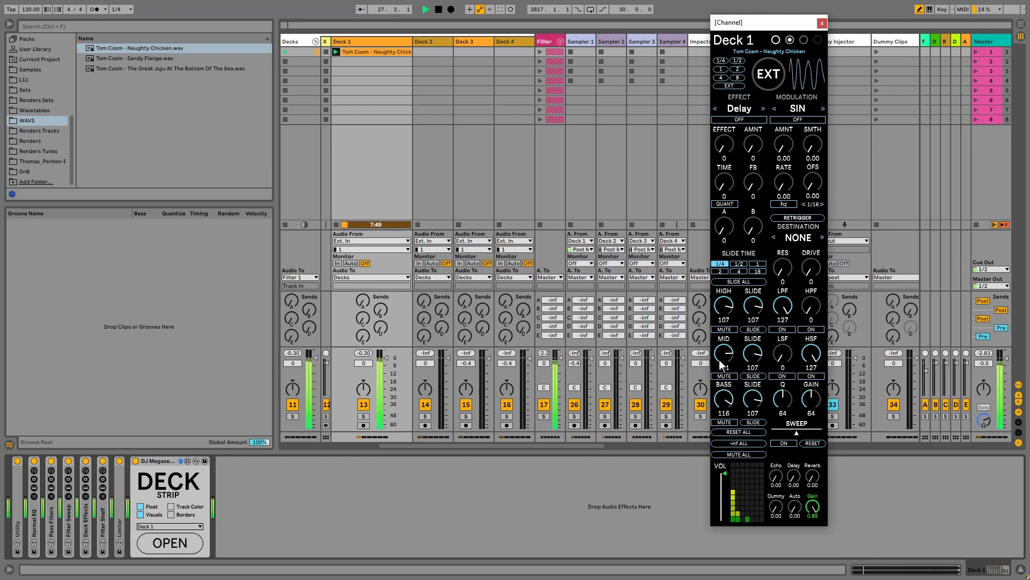
{"action": "double_click", "coordinate": [727, 408]}
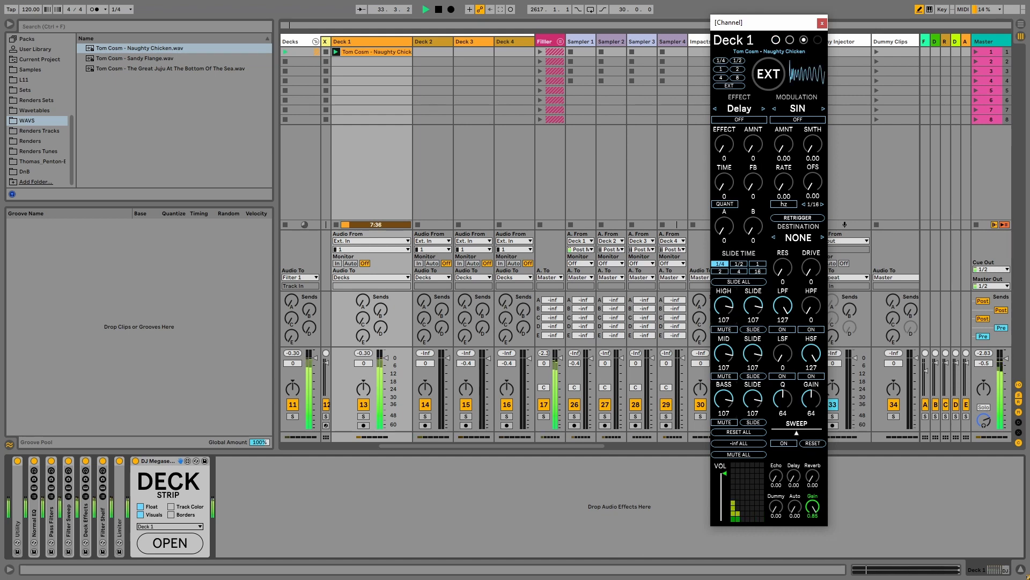
- Unfold the Normal EQ rack while High is raised to 127, and return High to 107
{"action": "left_click_drag", "start_coordinate": [727, 304], "coordinate": [727, 296]}
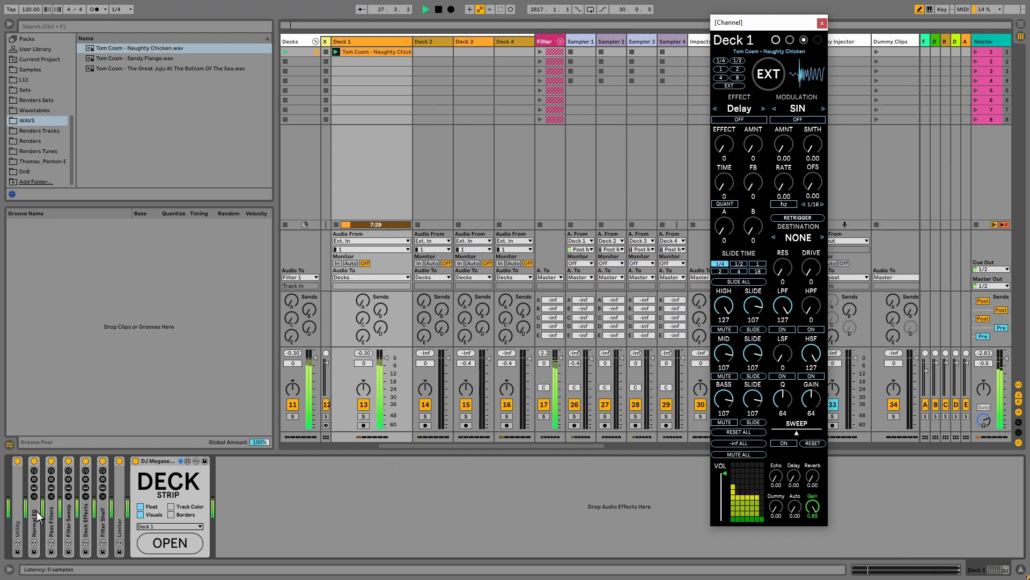
{"action": "double_click", "coordinate": [30, 524]}
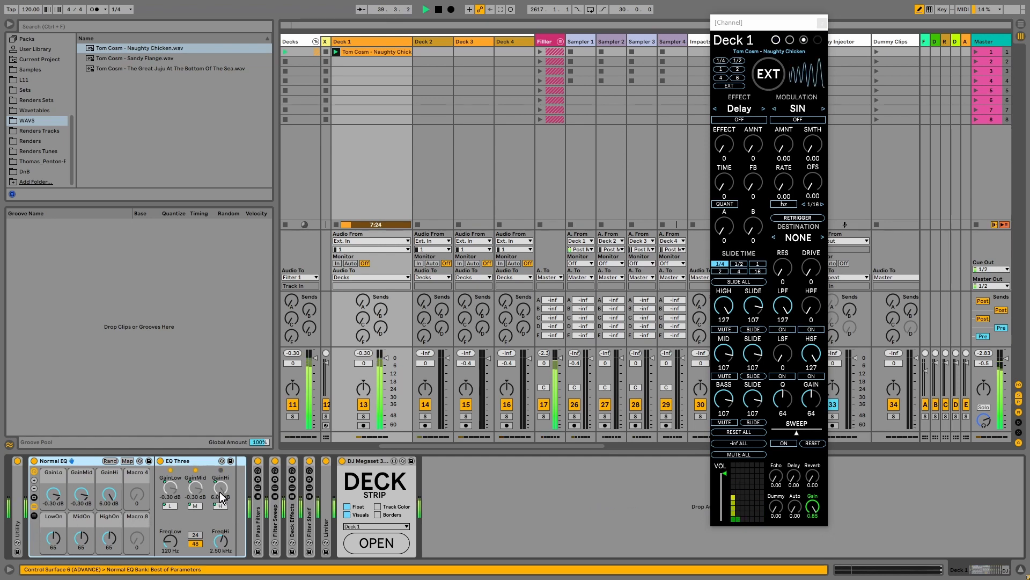
{"action": "left_click", "coordinate": [744, 328]}
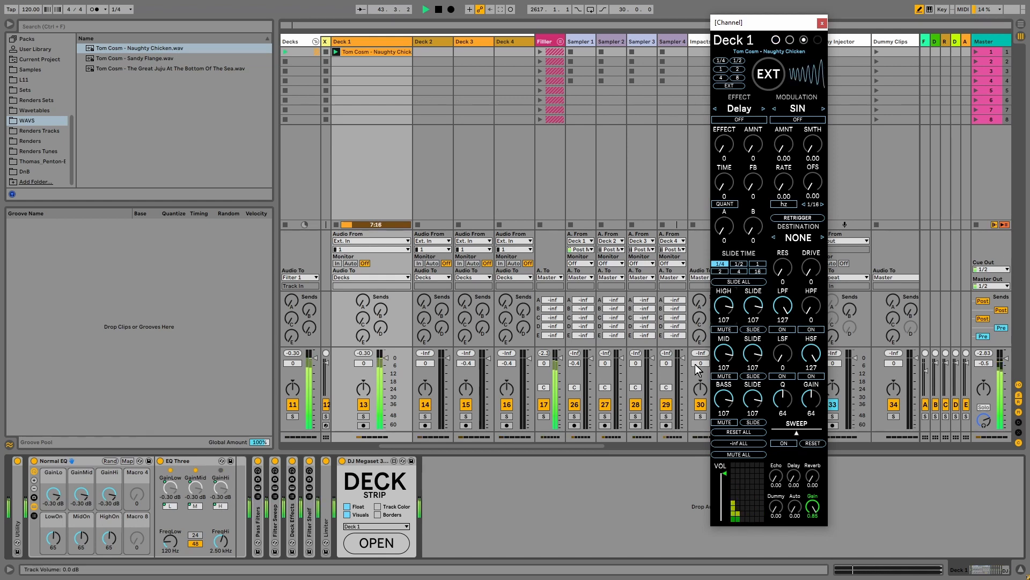
- Mute and unmute Deck 1's High band, then mute High and Bass together and release both
{"action": "left_click", "coordinate": [721, 330]}
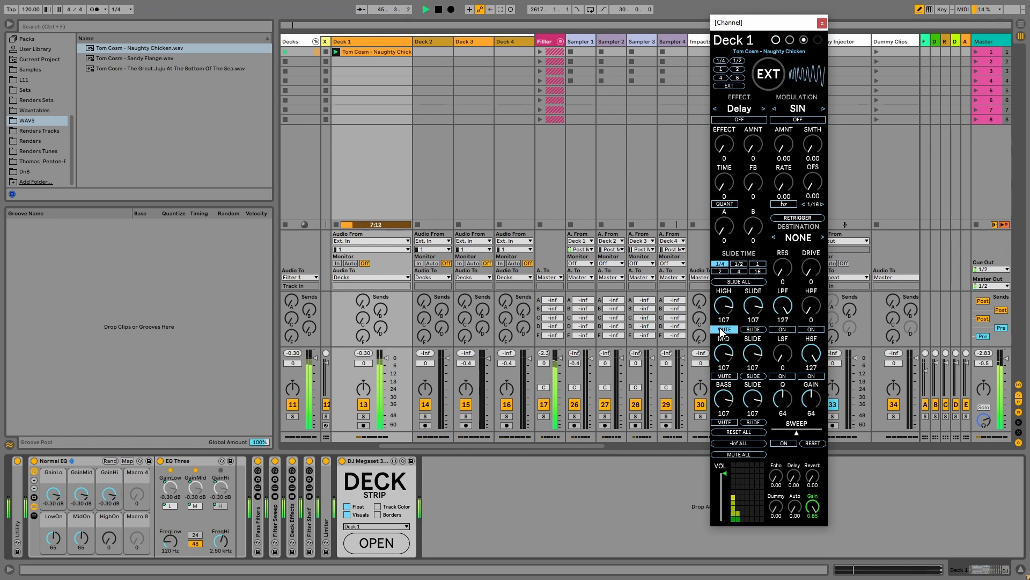
{"action": "left_click", "coordinate": [723, 330]}
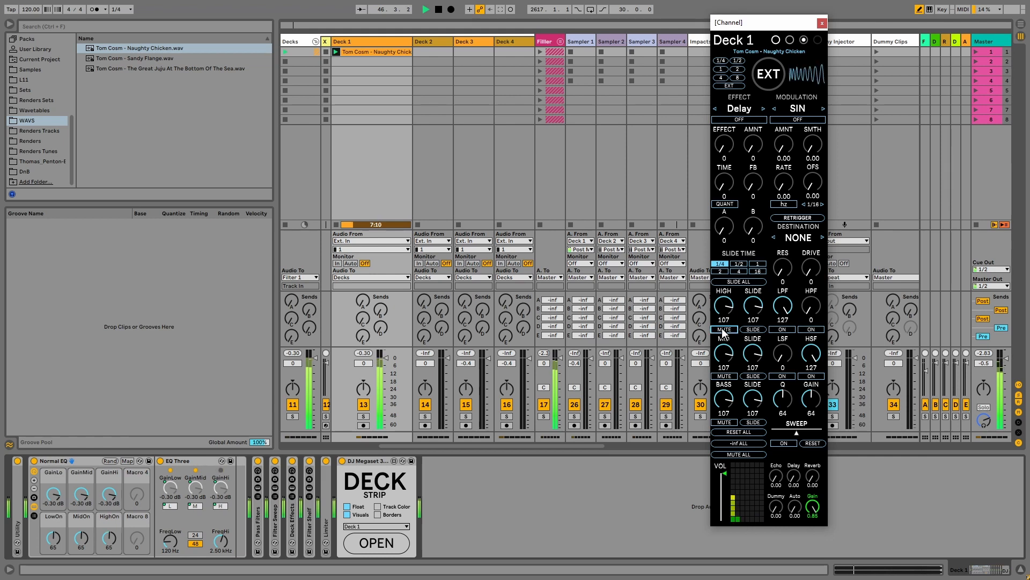
{"action": "left_click", "coordinate": [723, 330]}
{"action": "left_click", "coordinate": [730, 422]}
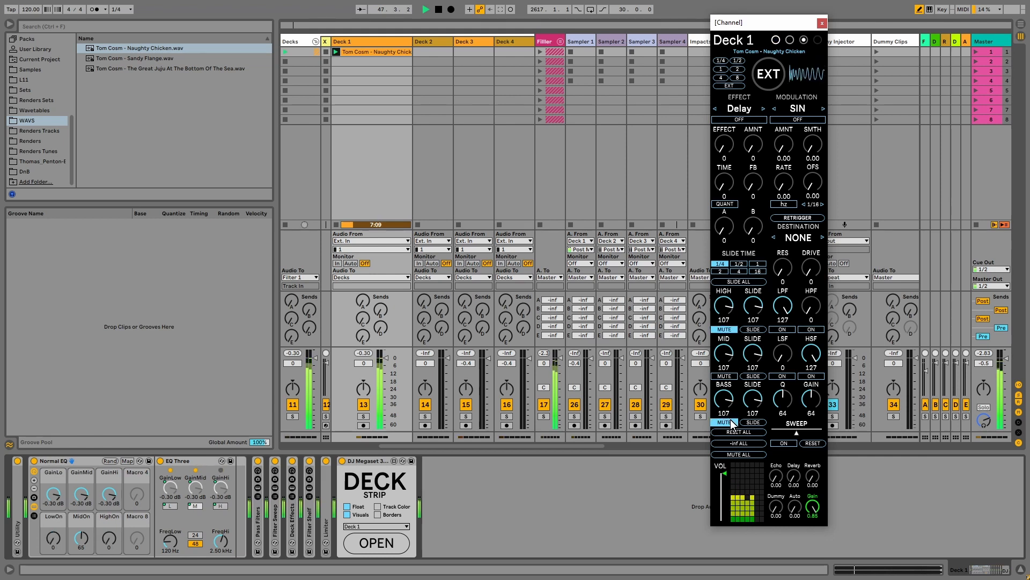
{"action": "left_click", "coordinate": [731, 330]}
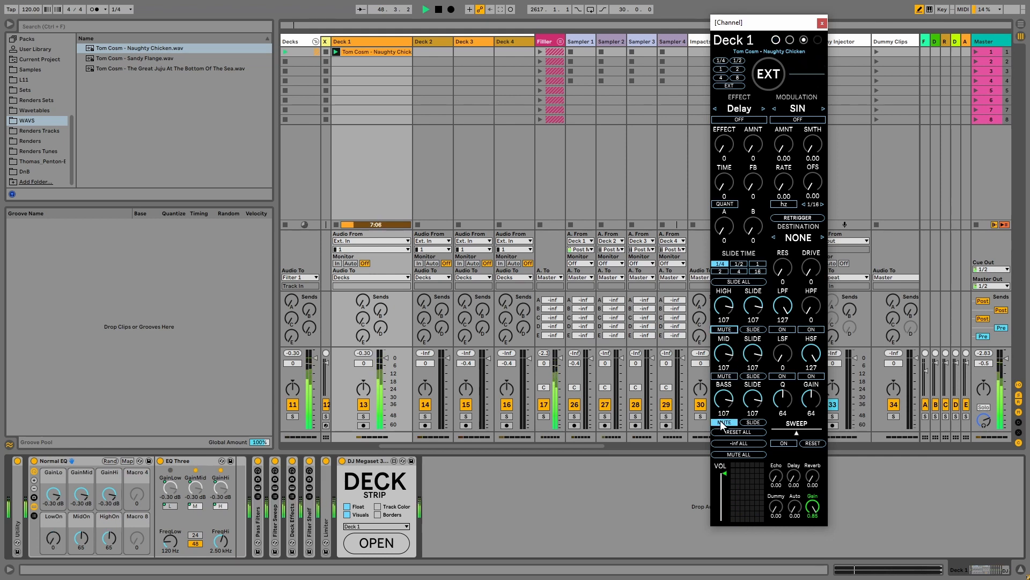
{"action": "left_click", "coordinate": [723, 422]}
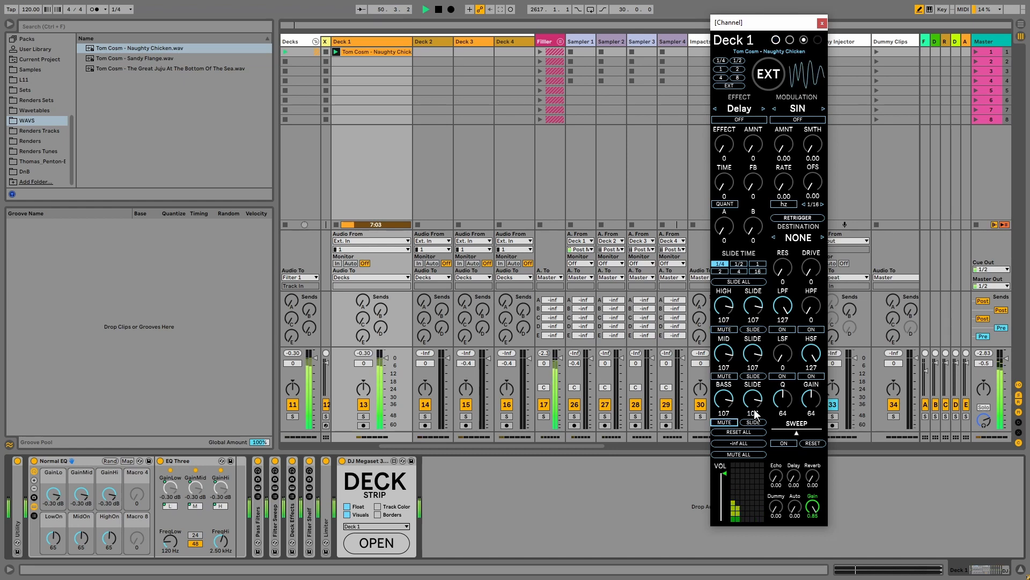
- Mute all three EQ bands of Deck 1 at once, then unmute Bass, Mid and High individually
{"action": "left_click", "coordinate": [736, 454]}
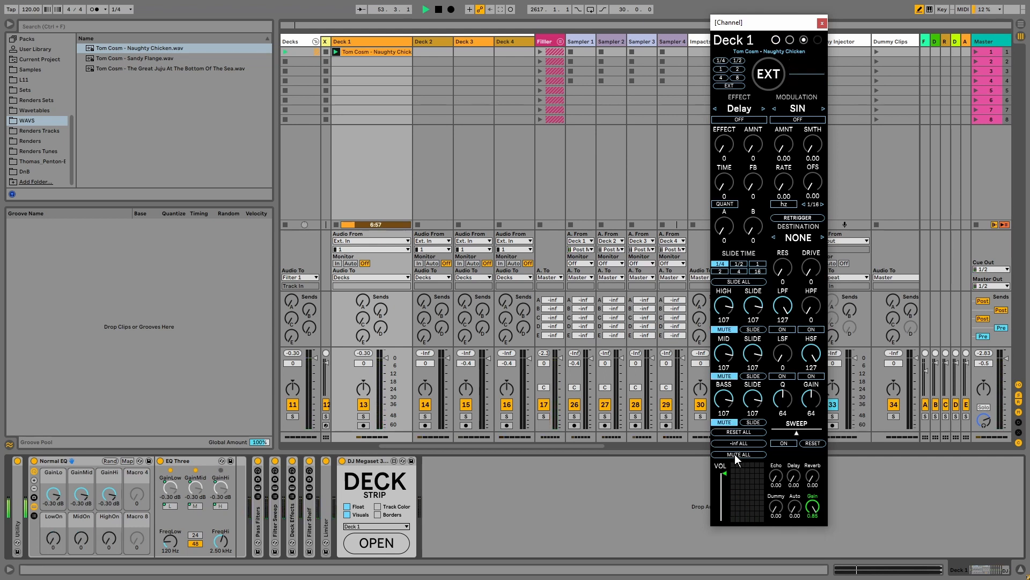
{"action": "left_click", "coordinate": [726, 422]}
{"action": "left_click", "coordinate": [724, 377]}
{"action": "left_click", "coordinate": [724, 329]}
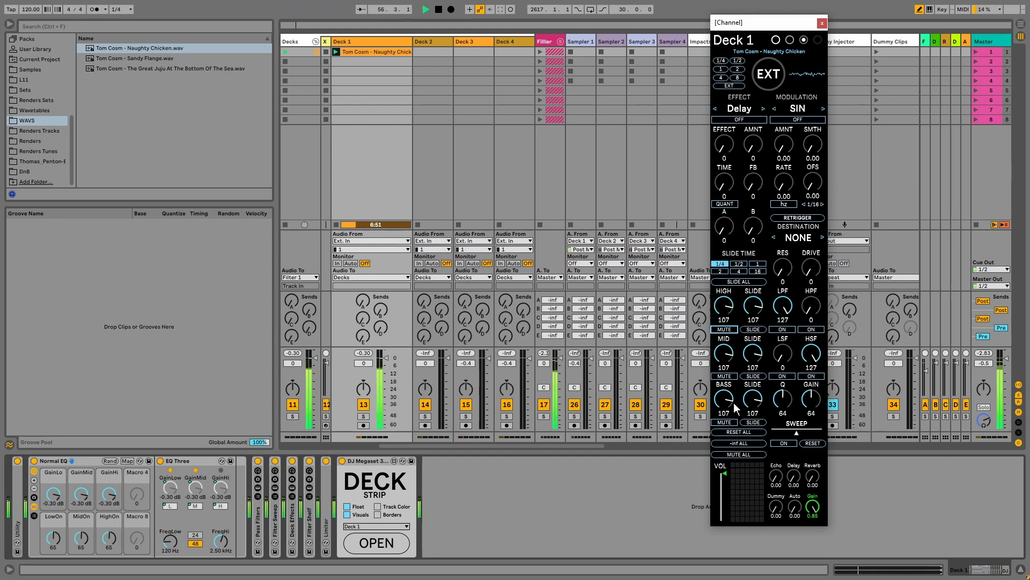
- Lower Bass to 44, Mid to 34 and High to 63, then reset all EQ bands together
{"action": "left_click_drag", "start_coordinate": [725, 401], "coordinate": [726, 435]}
{"action": "left_click_drag", "start_coordinate": [721, 352], "coordinate": [721, 391]}
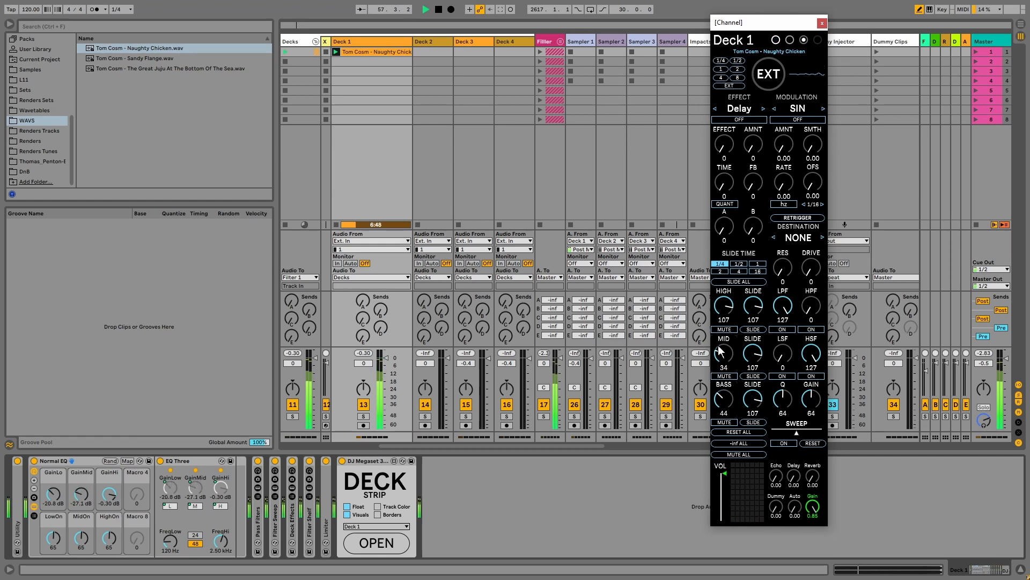
{"action": "left_click_drag", "start_coordinate": [724, 305], "coordinate": [724, 329]}
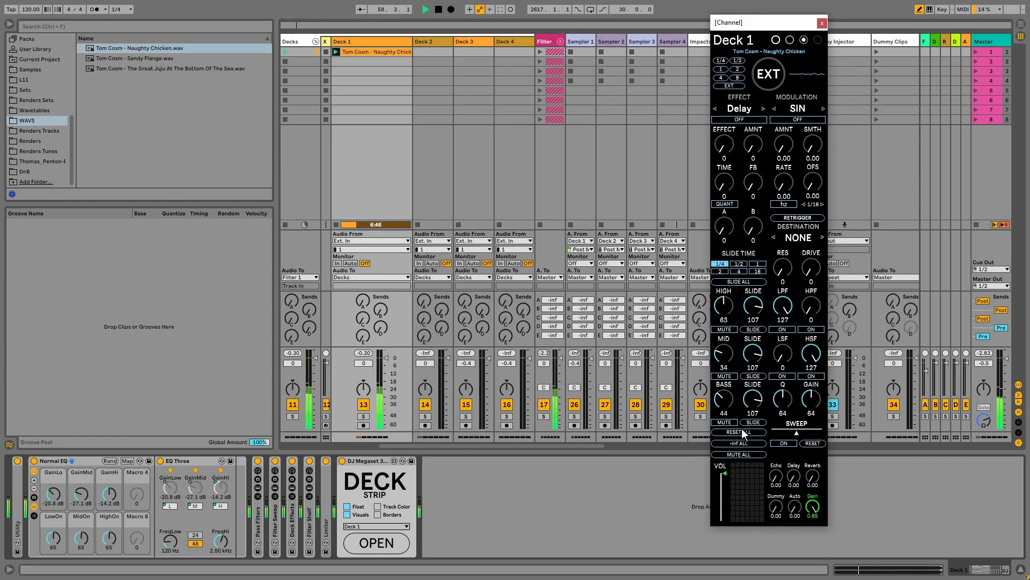
{"action": "left_click", "coordinate": [743, 431]}
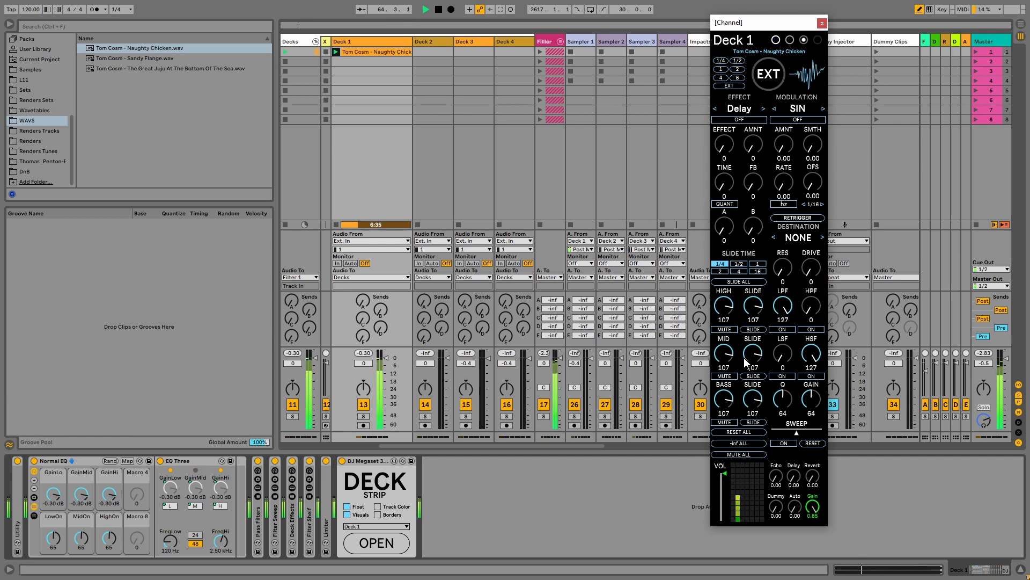
- Apply Mute All to Deck 1's EQ again and bring back Bass, Mid and High one after another
{"action": "left_click", "coordinate": [744, 455]}
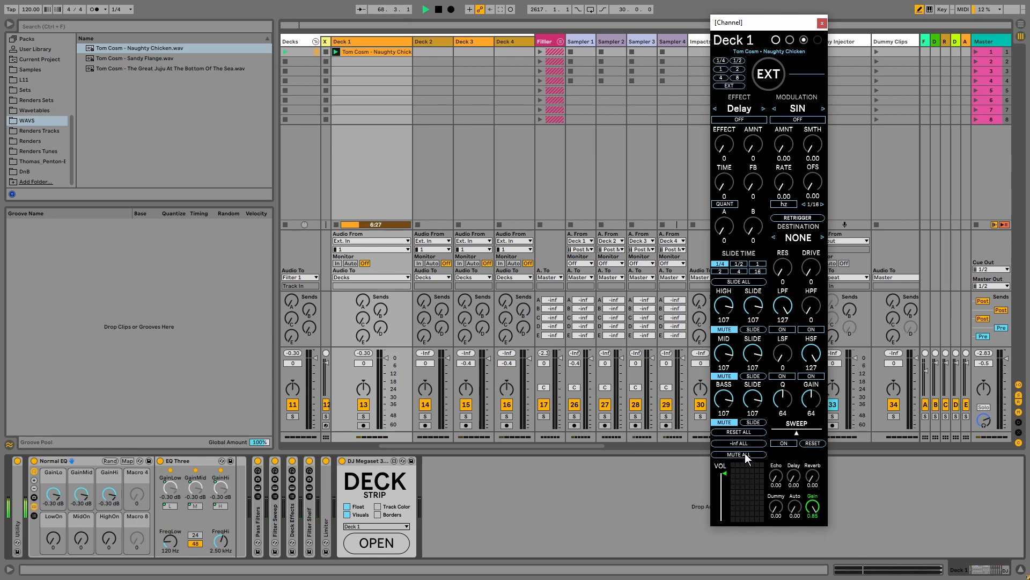
{"action": "left_click", "coordinate": [731, 422]}
{"action": "left_click", "coordinate": [732, 377]}
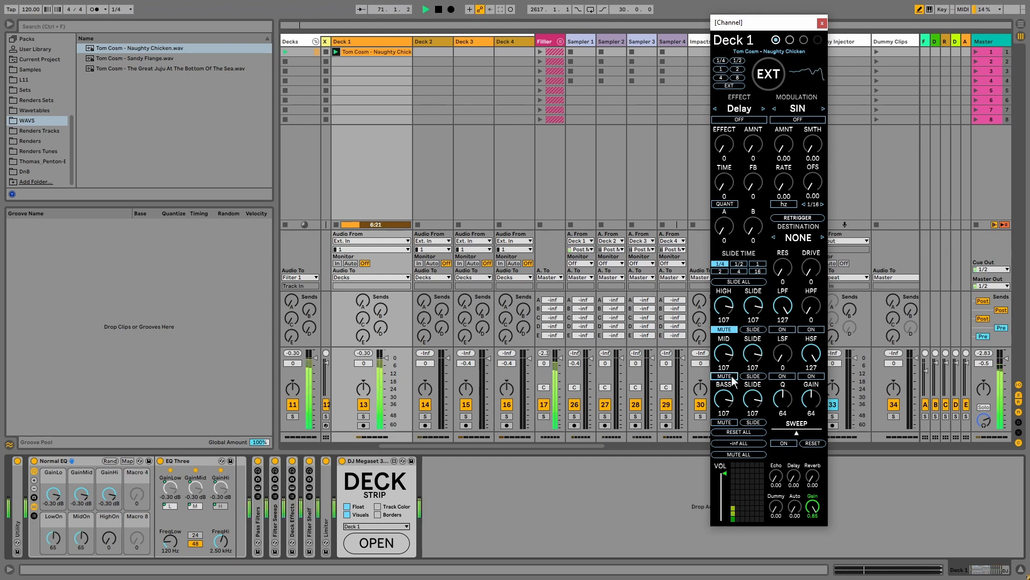
{"action": "left_click", "coordinate": [724, 329]}
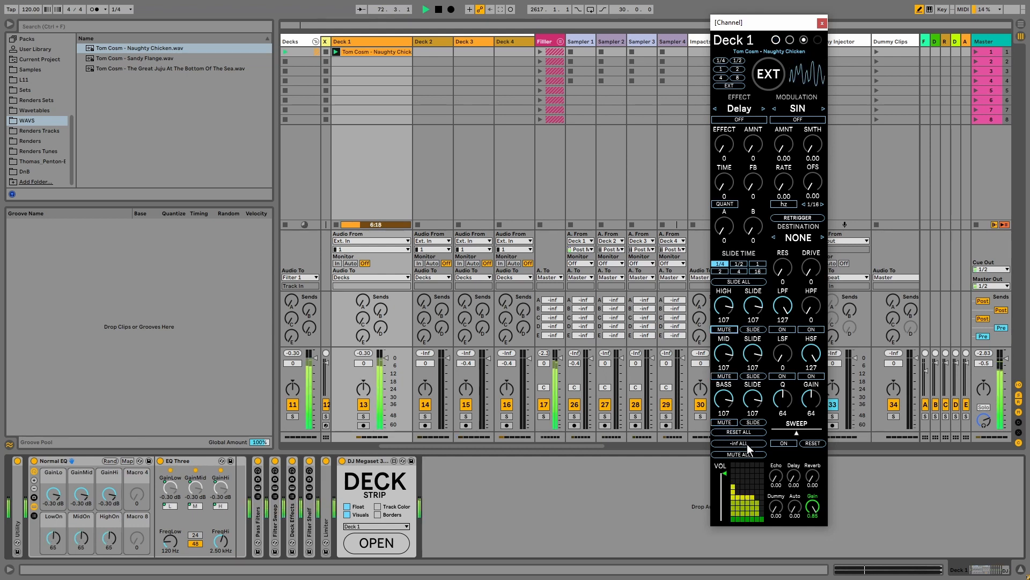
- Try the +inf ALL function on Deck 1's EQ bands
{"action": "left_click", "coordinate": [745, 444]}
{"action": "left_click", "coordinate": [760, 443]}
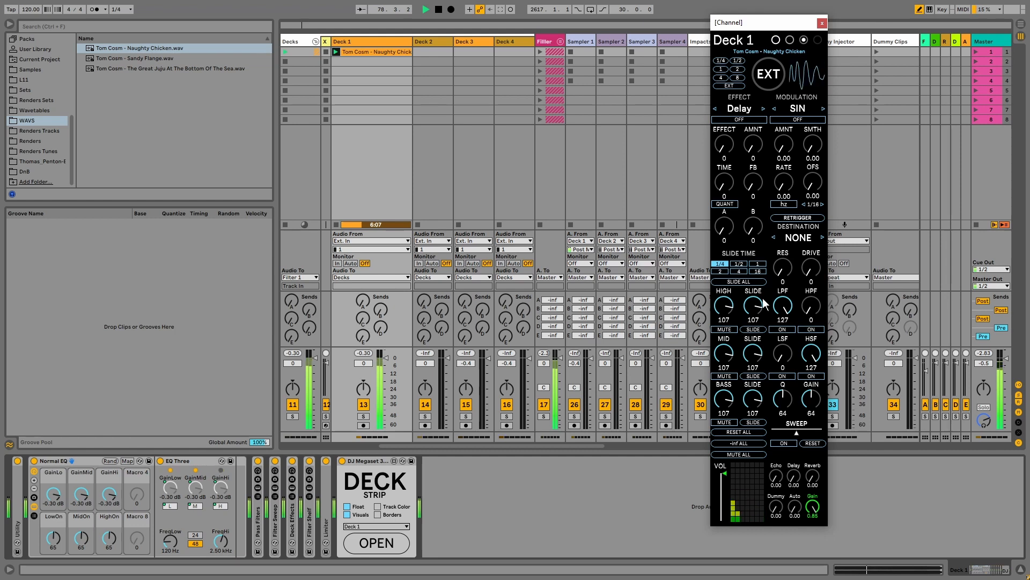
- Set the slide time to 1 and slide Deck 1's Bass down to a target of 0
{"action": "left_click", "coordinate": [757, 263]}
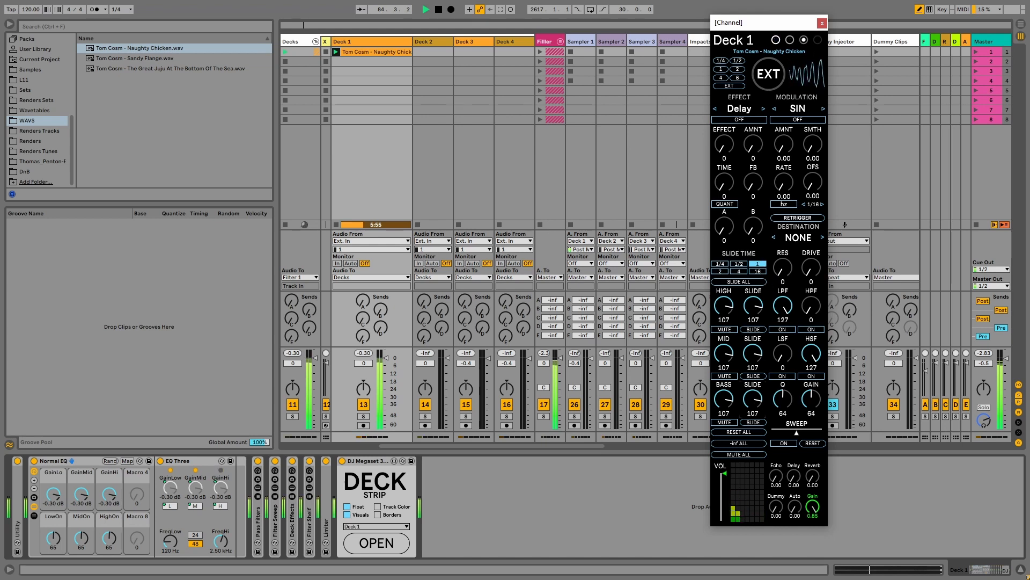
{"action": "left_click", "coordinate": [756, 423]}
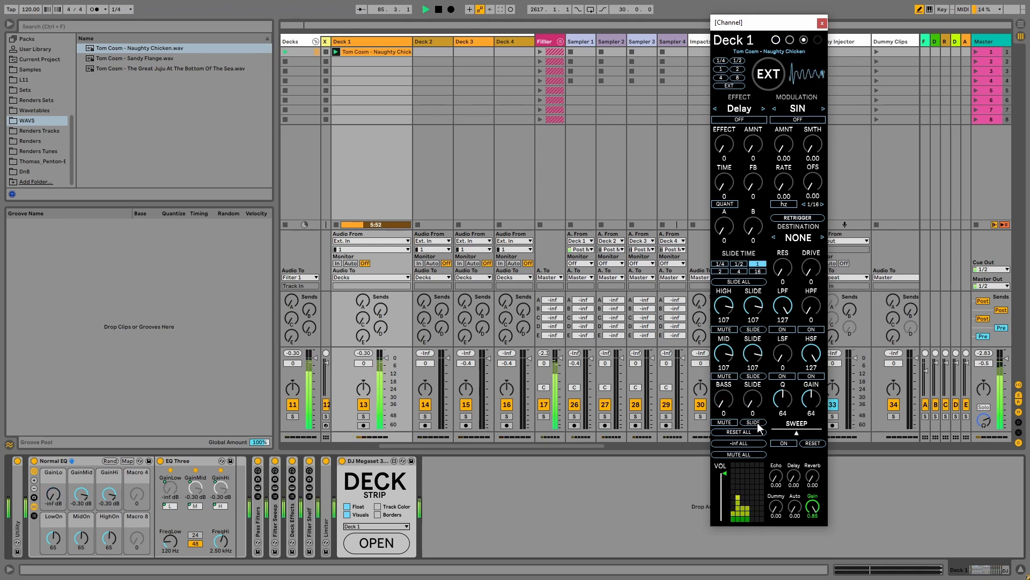
- Reset the Bass slide target to 107, set the slide time to 2, and slide the Bass back up
{"action": "double_click", "coordinate": [750, 401]}
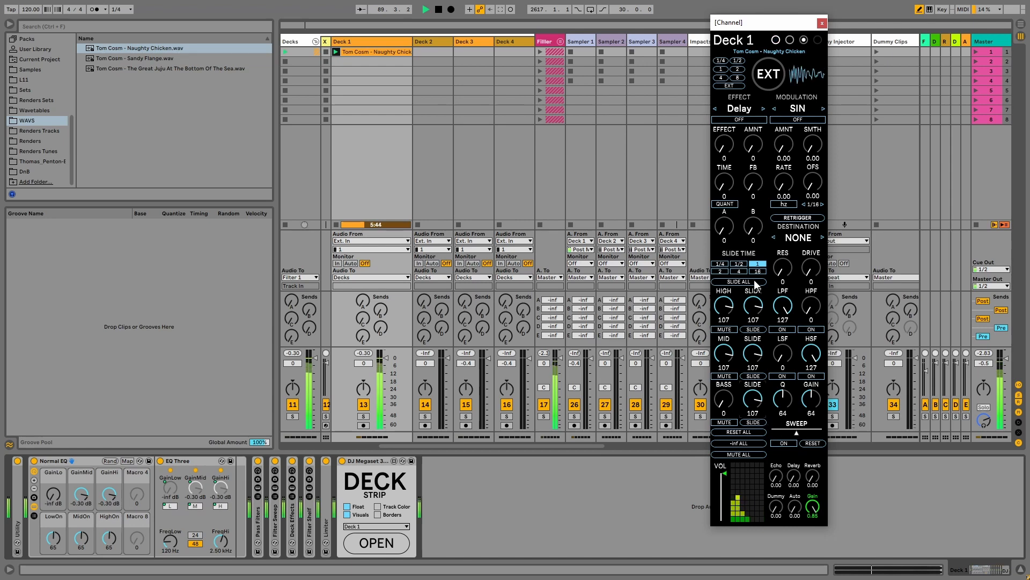
{"action": "left_click", "coordinate": [720, 271]}
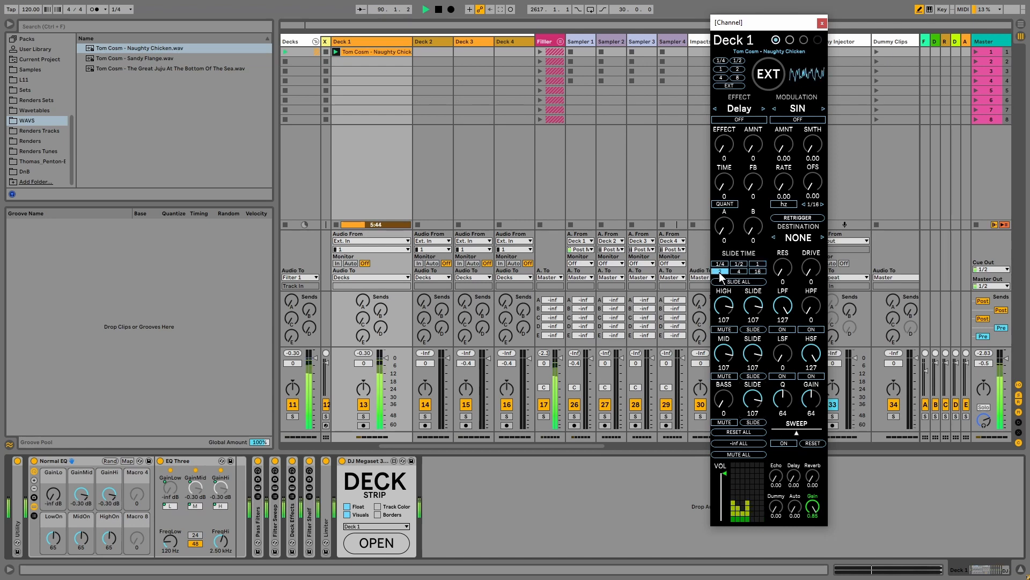
{"action": "left_click", "coordinate": [754, 422]}
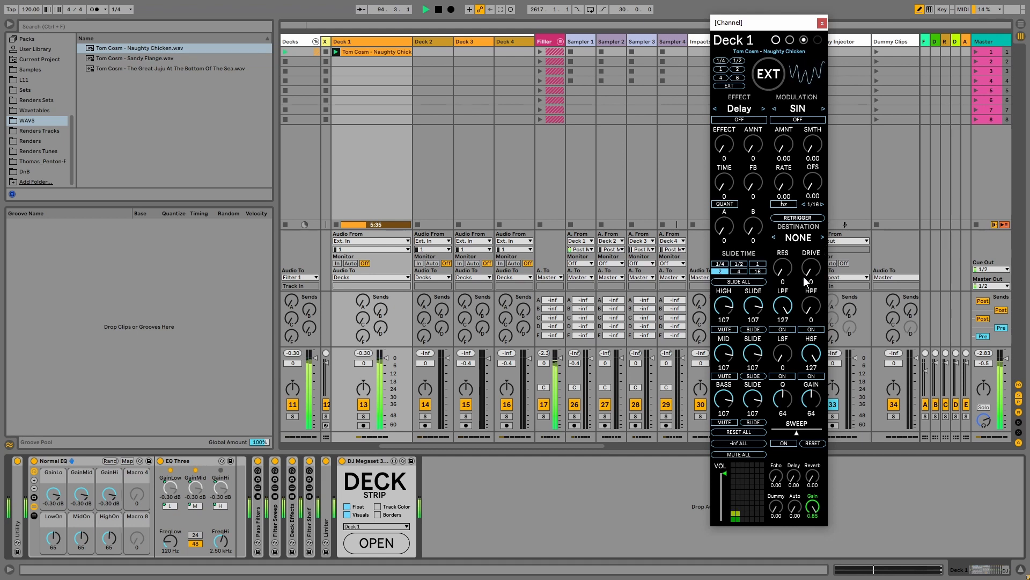
- Set the slide time to 16 and slide Deck 1's Bass down to a target of 0
{"action": "left_click", "coordinate": [758, 272]}
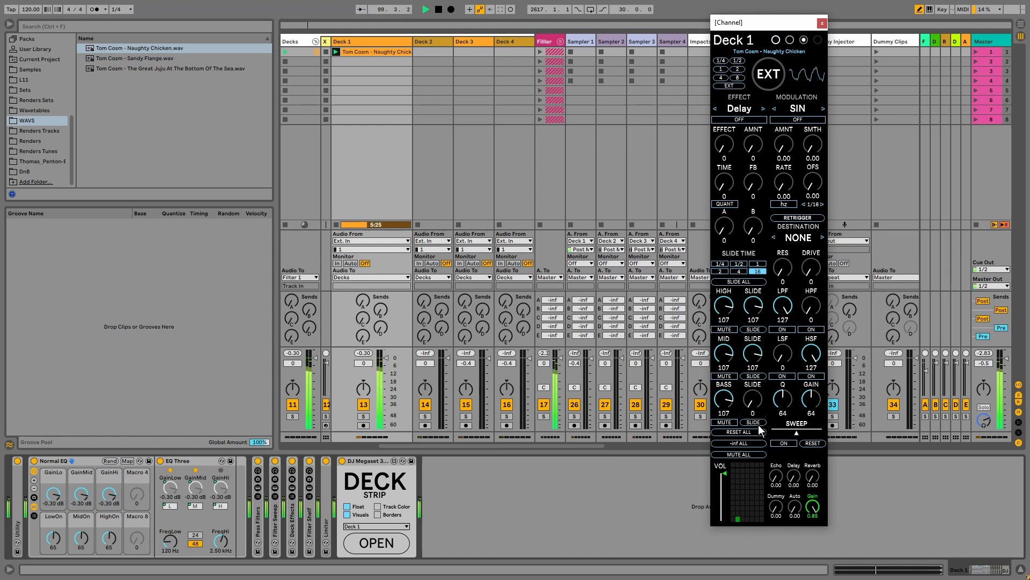
{"action": "scroll", "coordinate": [731, 402], "scroll_direction": "down", "scroll_amount": 5}
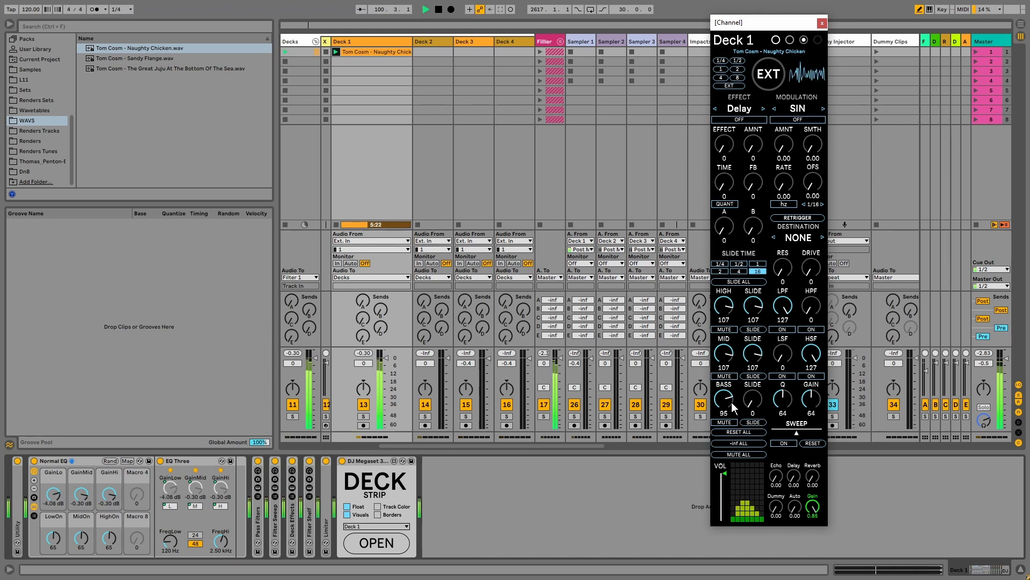
{"action": "scroll", "coordinate": [726, 400], "scroll_direction": "down", "scroll_amount": 5}
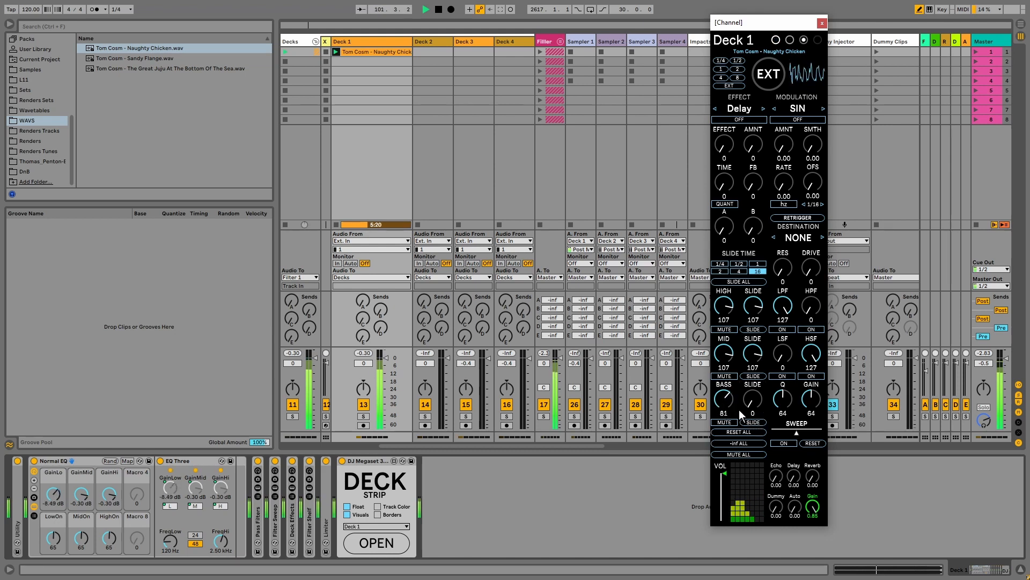
{"action": "scroll", "coordinate": [739, 410], "scroll_direction": "down", "scroll_amount": 5}
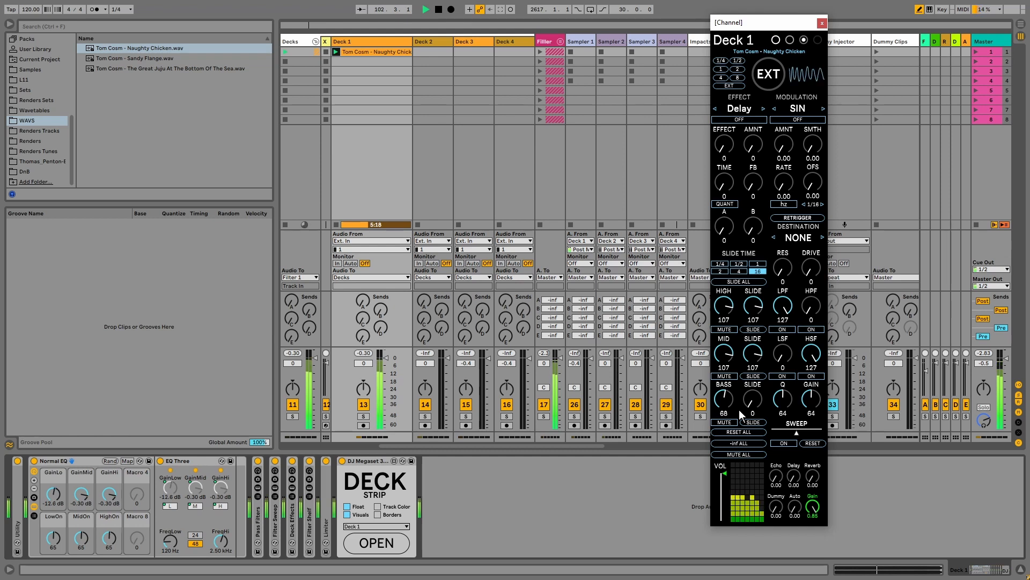
{"action": "scroll", "coordinate": [739, 410], "scroll_direction": "down", "scroll_amount": 5}
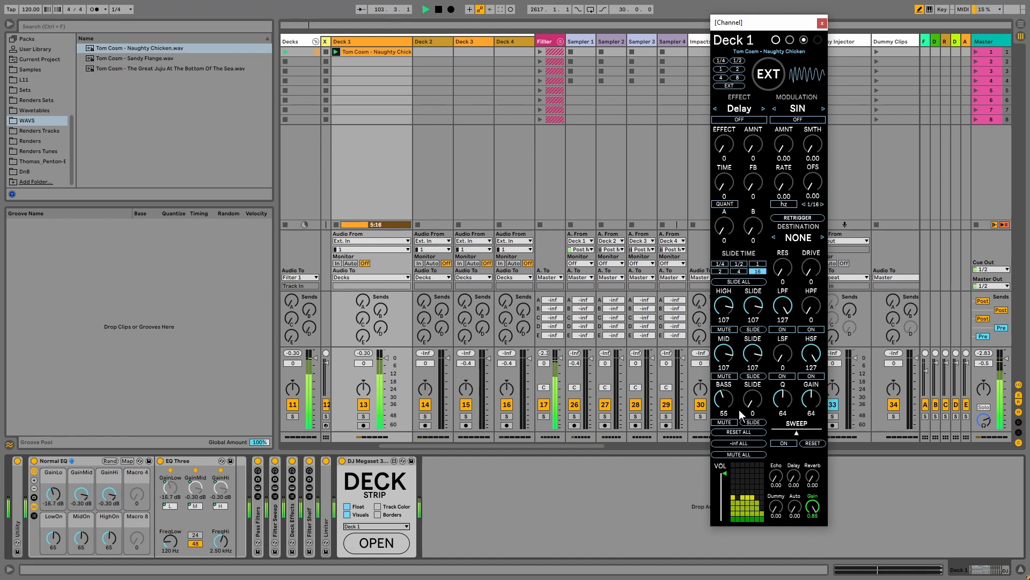
{"action": "scroll", "coordinate": [739, 410], "scroll_direction": "down", "scroll_amount": 5}
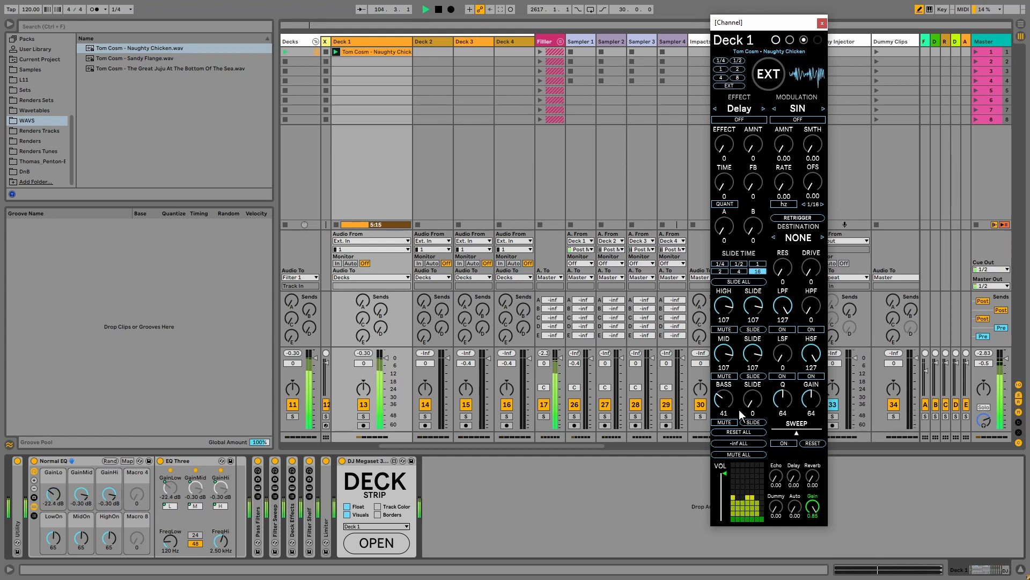
{"action": "scroll", "coordinate": [740, 410], "scroll_direction": "down", "scroll_amount": 5}
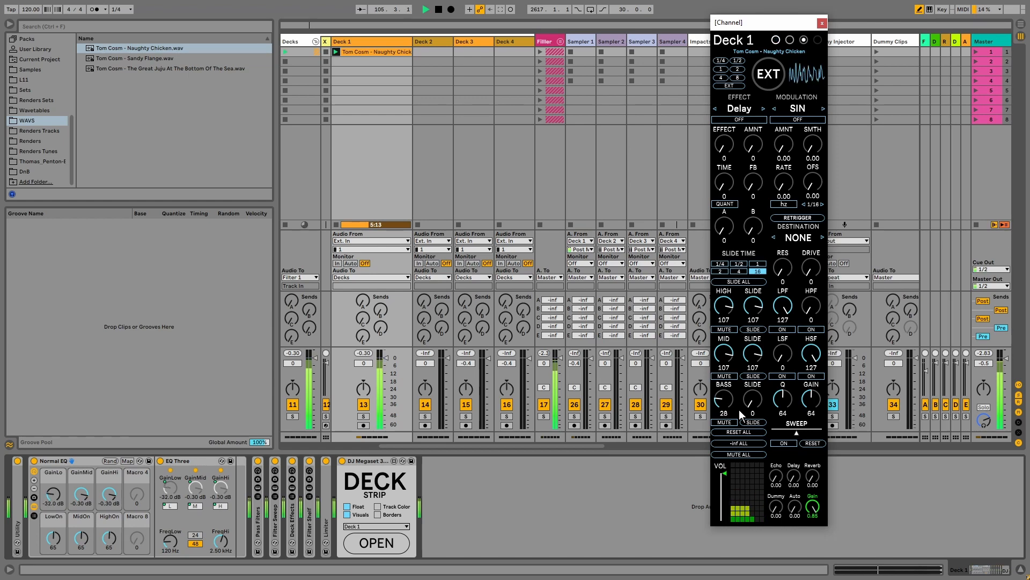
{"action": "scroll", "coordinate": [739, 410], "scroll_direction": "down", "scroll_amount": 2}
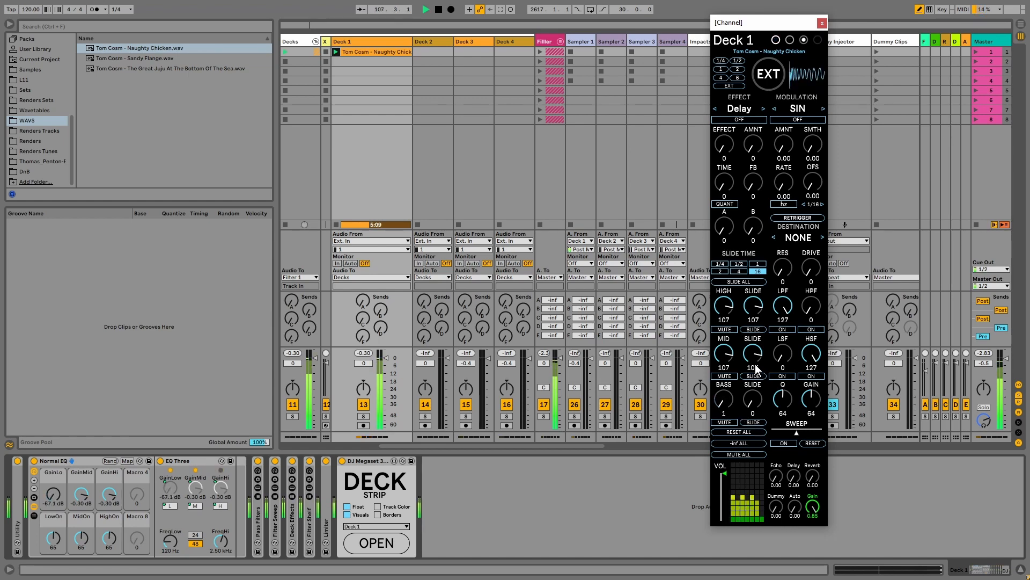
- Lower Deck 1's Mid to 66 and High to 58, and slide all bands back to 107 with a slide time of 1
{"action": "left_click_drag", "start_coordinate": [759, 411], "coordinate": [759, 386]}
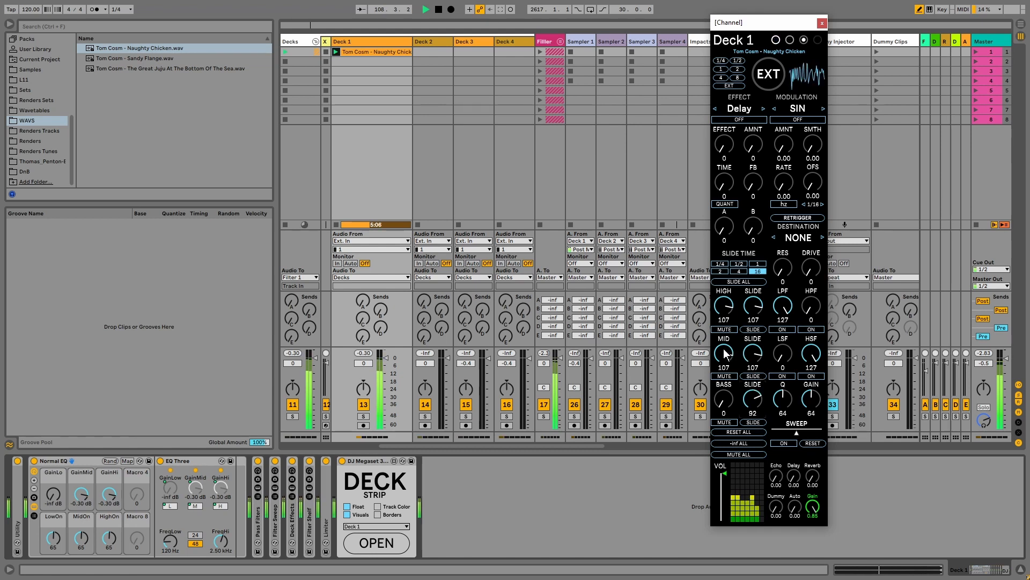
{"action": "left_click_drag", "start_coordinate": [723, 322], "coordinate": [722, 338]}
{"action": "left_click_drag", "start_coordinate": [730, 303], "coordinate": [730, 327]}
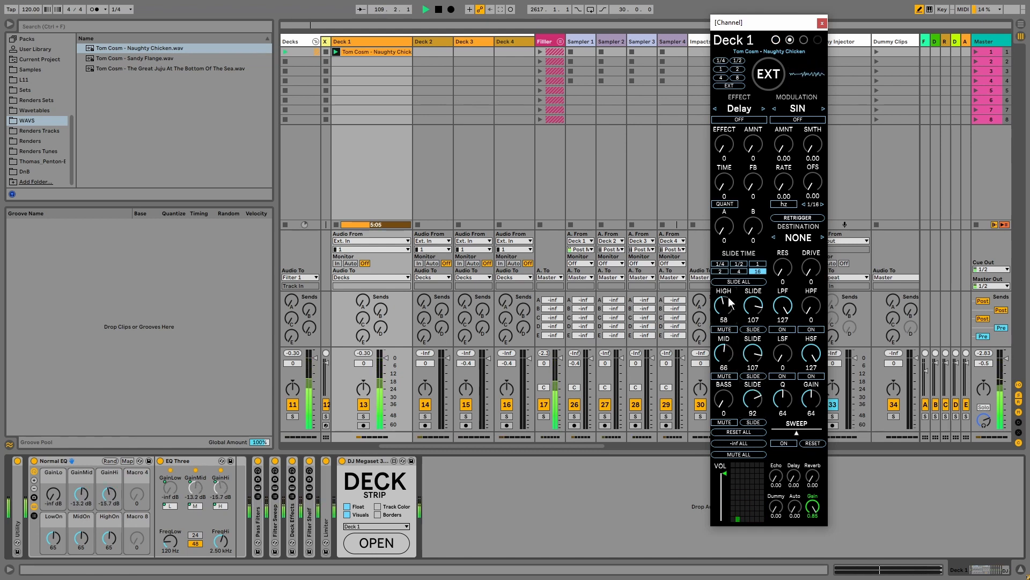
{"action": "left_click", "coordinate": [759, 263]}
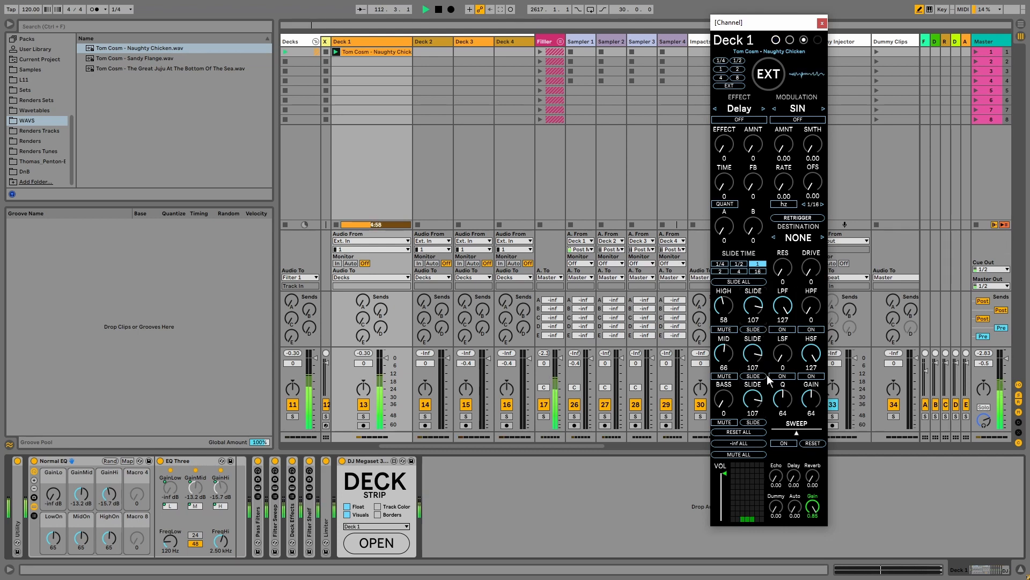
{"action": "left_click", "coordinate": [744, 281]}
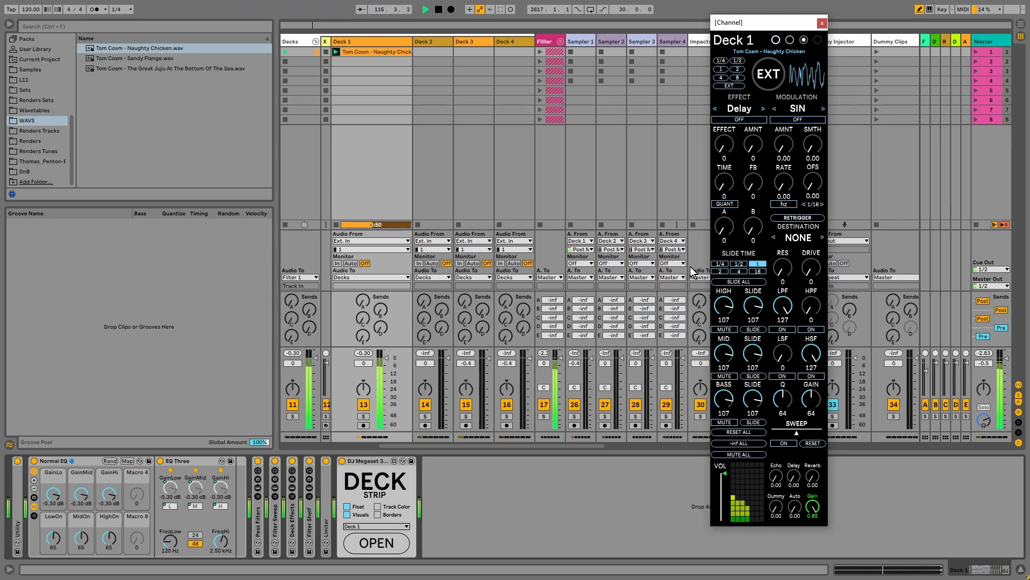
- Collapse the Normal EQ rack and expand the Pass Filters rack with its Low Pass and High Pass devices
{"action": "double_click", "coordinate": [50, 461]}
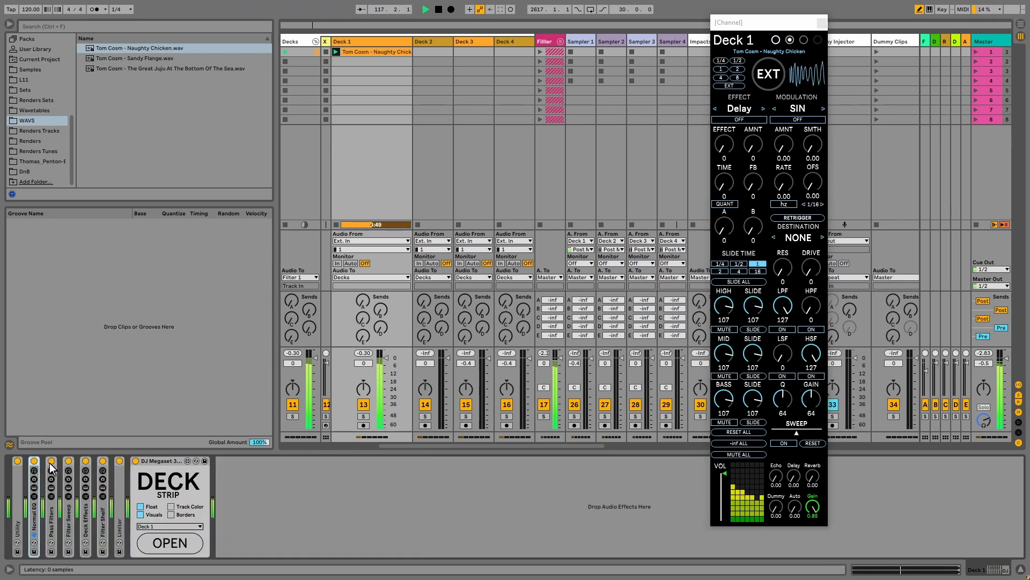
{"action": "left_click", "coordinate": [47, 530]}
{"action": "double_click", "coordinate": [47, 531]}
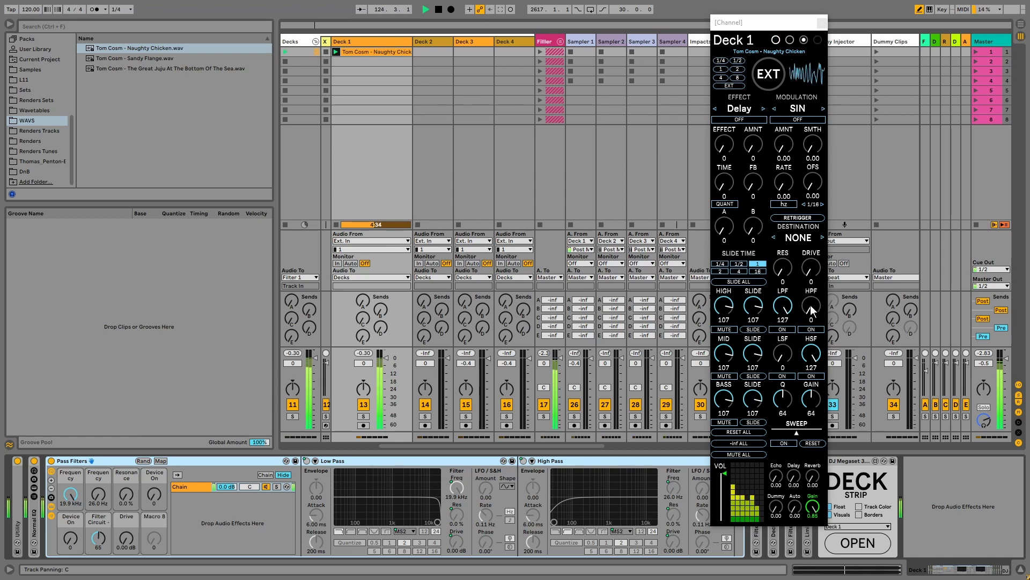
- Turn on Deck 1's low-pass filter, sweep LPF down to about 45 and back up to about 124, and switch it off
{"action": "left_click", "coordinate": [782, 309]}
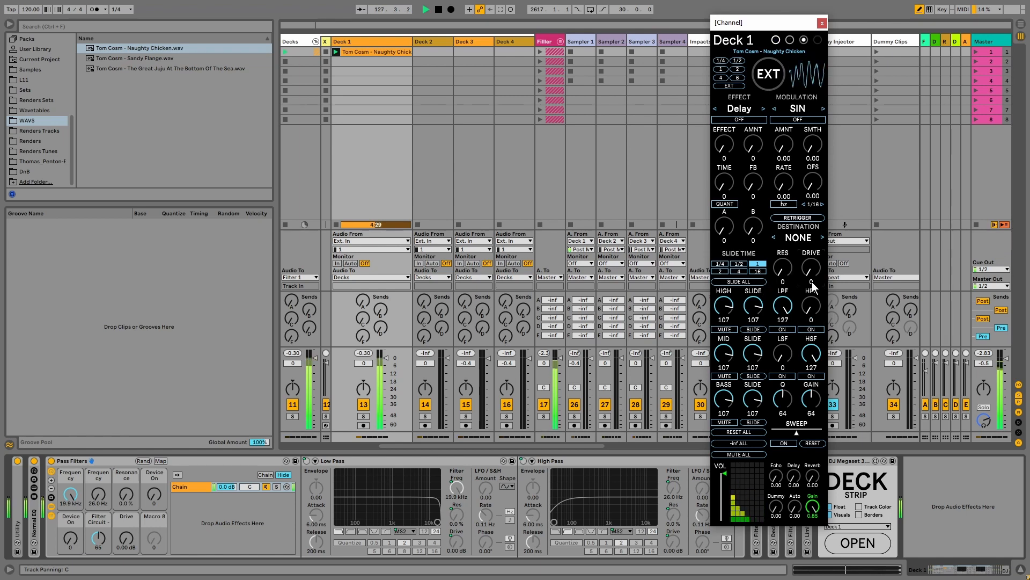
{"action": "left_click", "coordinate": [784, 329]}
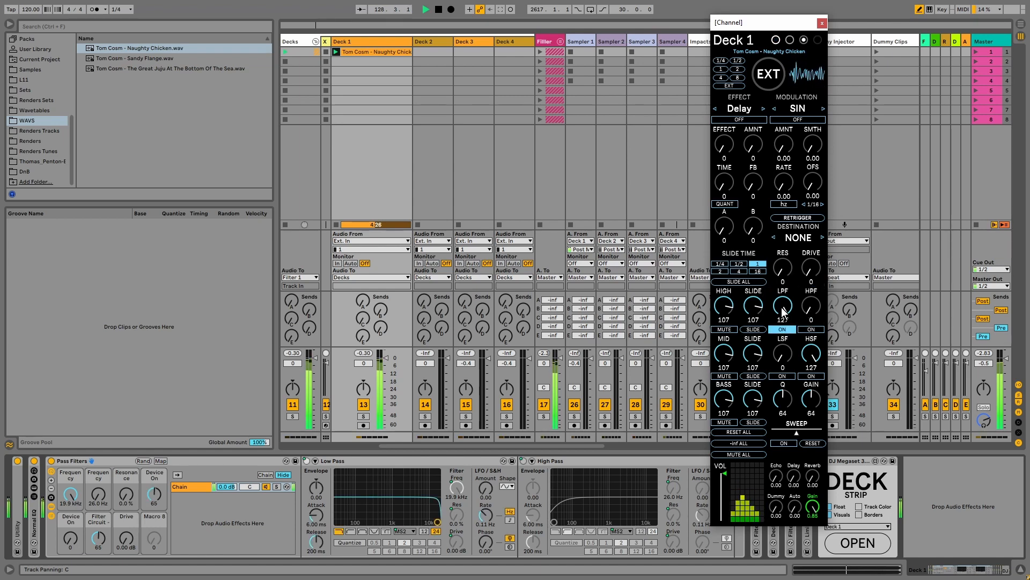
{"action": "left_click_drag", "start_coordinate": [783, 305], "coordinate": [783, 347]}
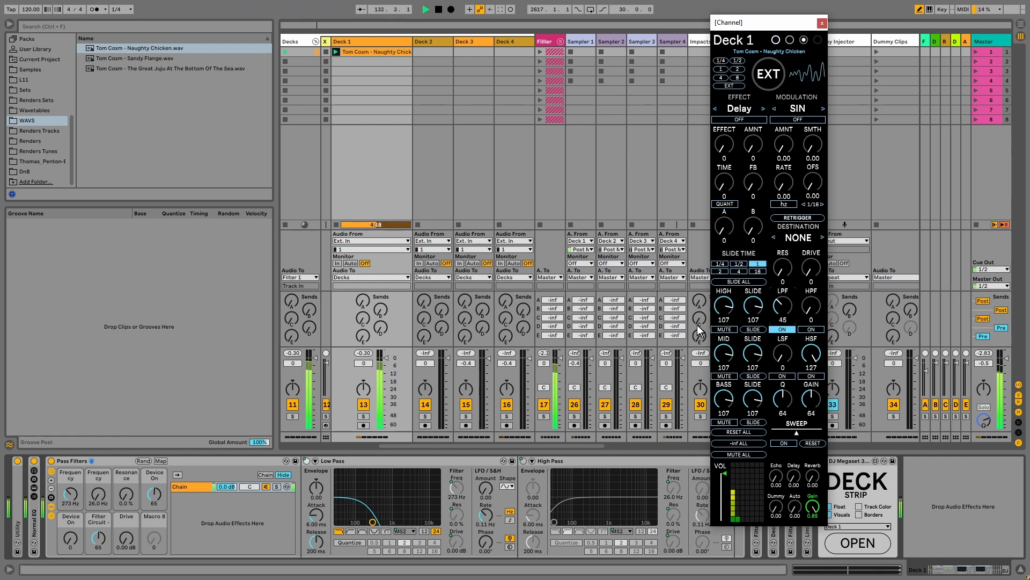
{"action": "left_click_drag", "start_coordinate": [789, 308], "coordinate": [789, 266]}
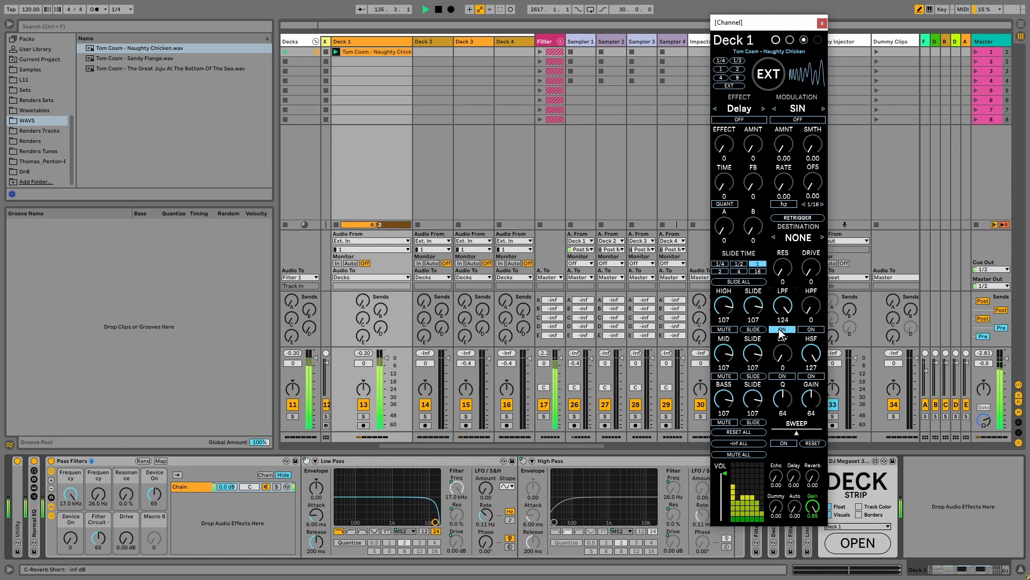
{"action": "left_click", "coordinate": [781, 330]}
- Turn on Deck 1's high-pass filter and sweep HPF up to about 38 and back down to 0
{"action": "left_click", "coordinate": [810, 329]}
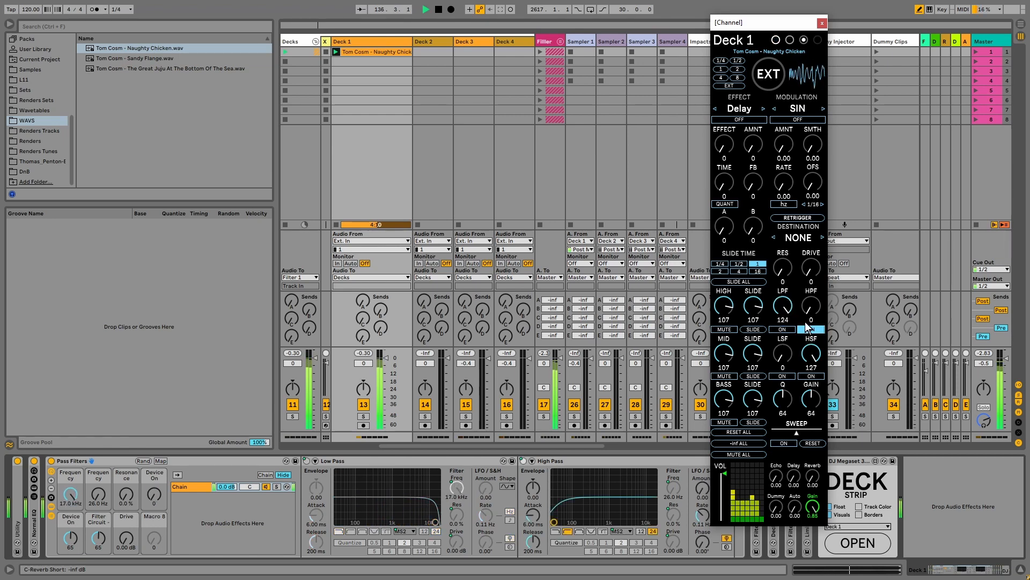
{"action": "mouse_move", "coordinate": [811, 306]}
{"action": "left_mouse_down"}
{"action": "mouse_move", "coordinate": [810, 276]}
{"action": "mouse_move", "coordinate": [800, 304]}
{"action": "left_mouse_up"}
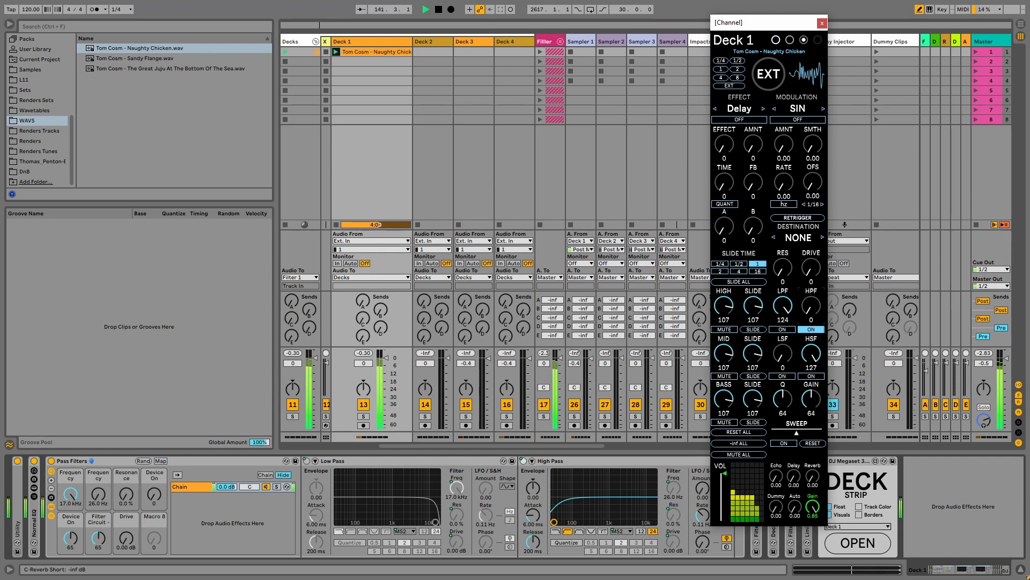
{"action": "mouse_move", "coordinate": [812, 306]}
{"action": "left_mouse_down"}
{"action": "mouse_move", "coordinate": [812, 293]}
{"action": "mouse_move", "coordinate": [809, 315]}
{"action": "mouse_move", "coordinate": [807, 293]}
{"action": "left_mouse_up"}
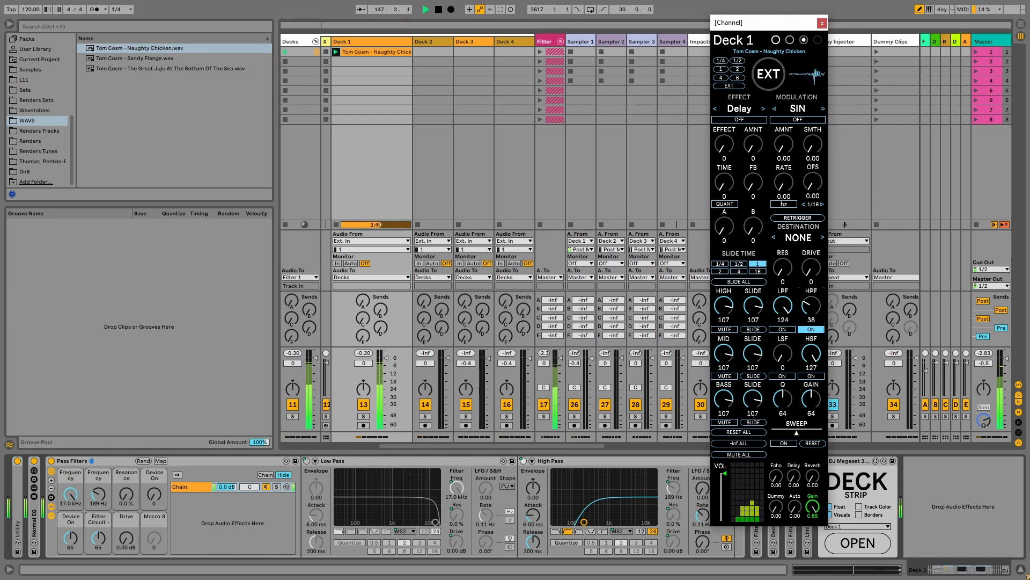
{"action": "left_click_drag", "start_coordinate": [808, 293], "coordinate": [811, 315]}
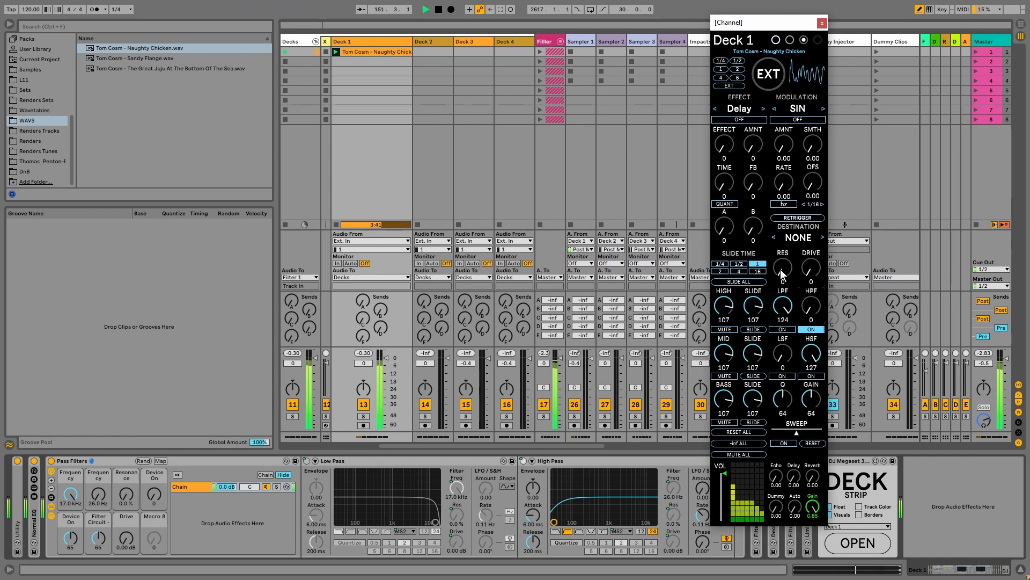
- Raise the resonance to 46 and on to 86 while sweeping HPF up to 56, and return both to 0
{"action": "left_click_drag", "start_coordinate": [783, 267], "coordinate": [783, 251]}
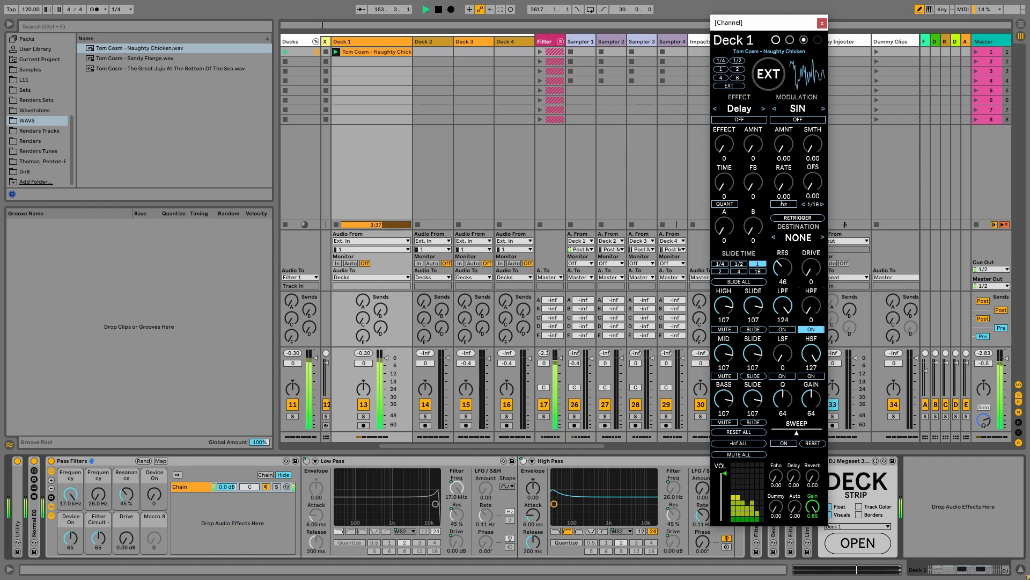
{"action": "left_click_drag", "start_coordinate": [811, 306], "coordinate": [783, 249]}
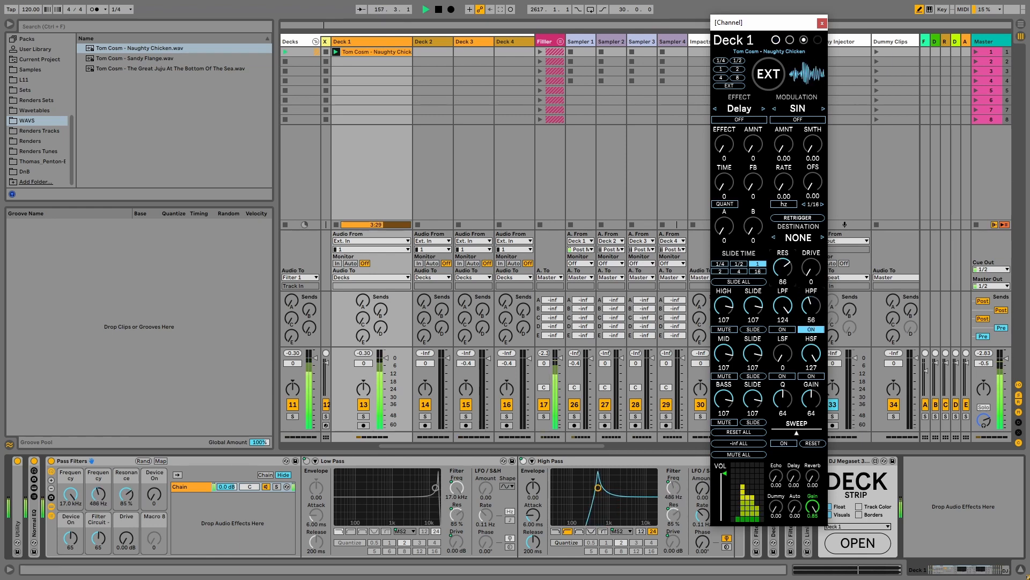
{"action": "left_click_drag", "start_coordinate": [811, 305], "coordinate": [788, 320]}
- Try Drive at 127 with HPF at about 32, return both to 0, and switch the high-pass filter off
{"action": "left_click_drag", "start_coordinate": [811, 278], "coordinate": [811, 210]}
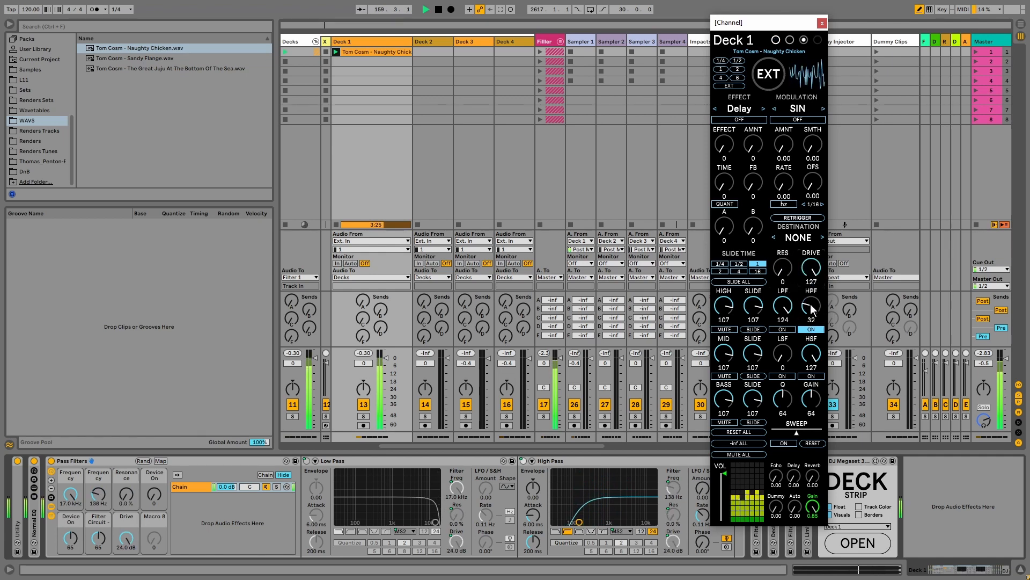
{"action": "left_click_drag", "start_coordinate": [811, 267], "coordinate": [817, 319]}
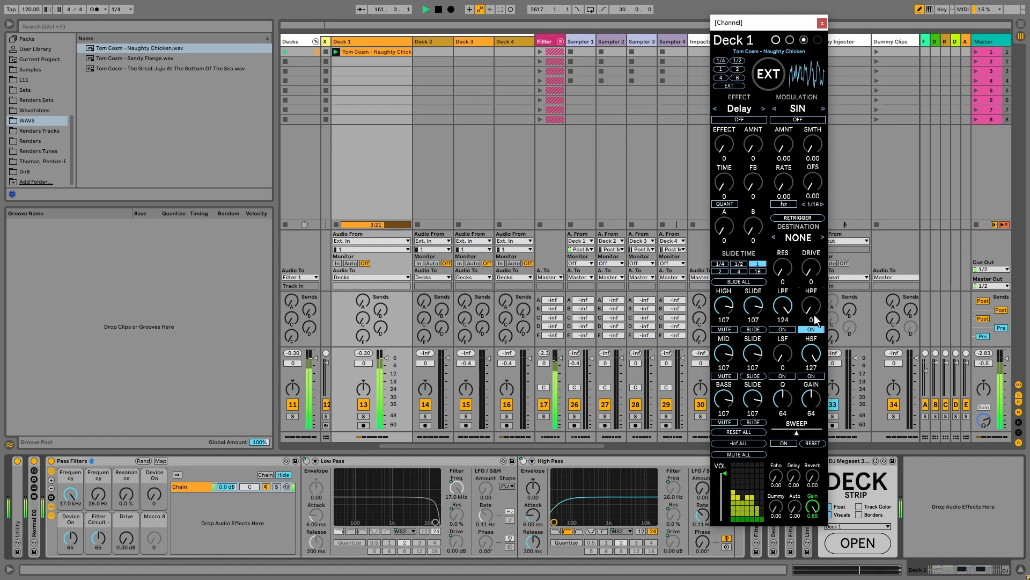
{"action": "left_click", "coordinate": [812, 329]}
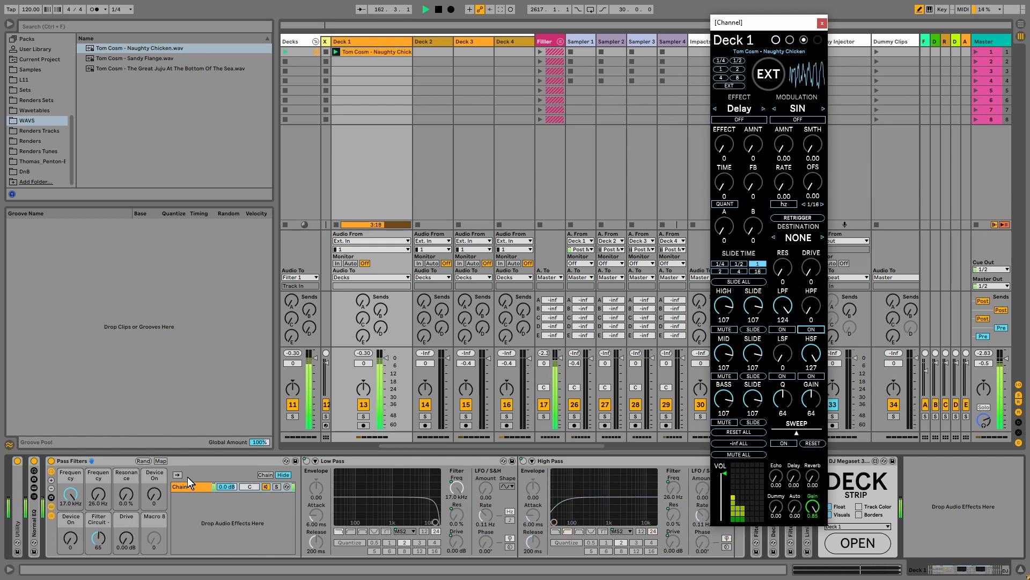
- Collapse the Pass Filters rack, expand the Sweep Band device in Filter Sweep, and raise Deck 1's Mid to 127
{"action": "double_click", "coordinate": [76, 462]}
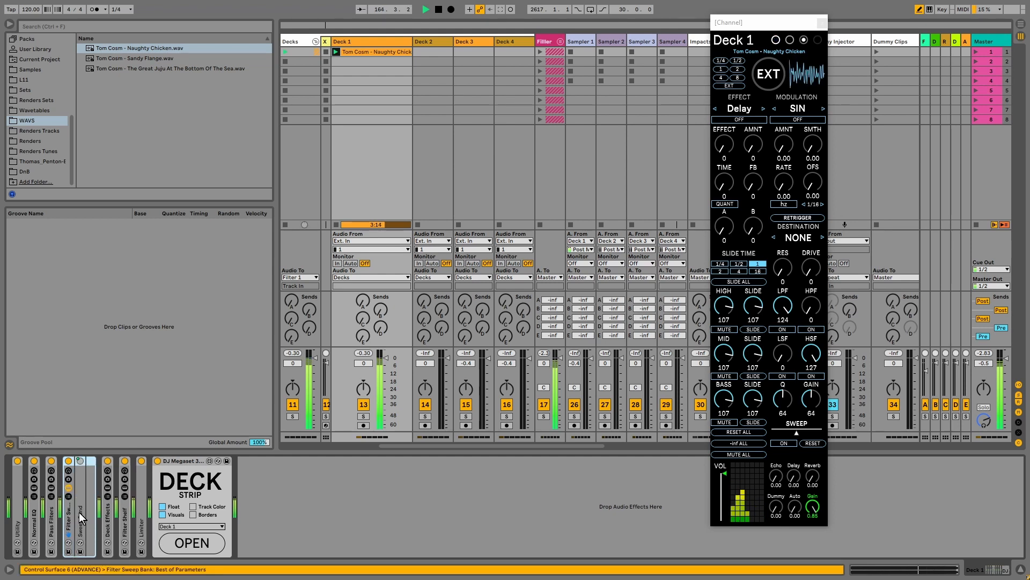
{"action": "double_click", "coordinate": [75, 520]}
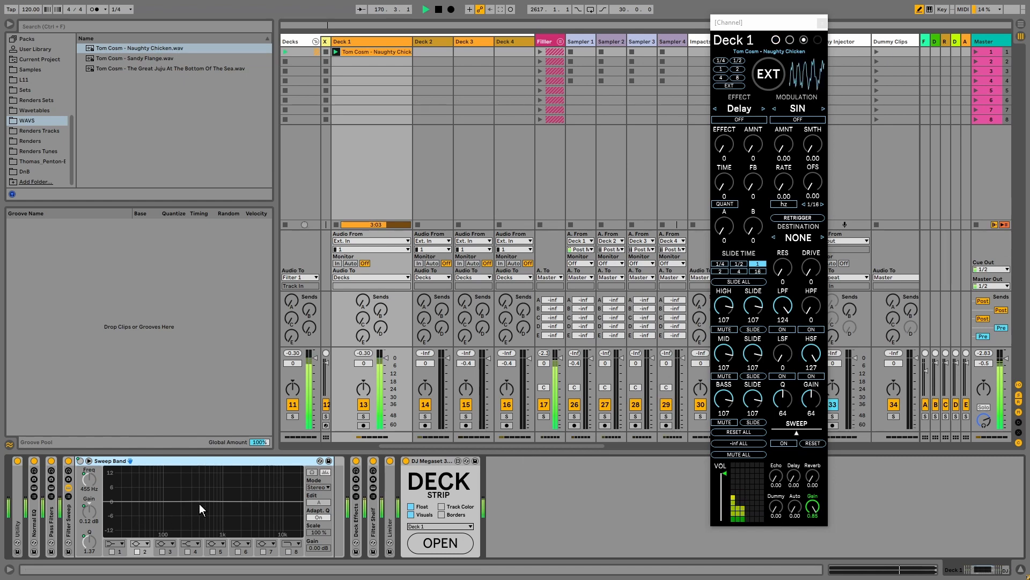
{"action": "mouse_move", "coordinate": [726, 355]}
{"action": "left_mouse_down"}
{"action": "mouse_move", "coordinate": [726, 405]}
{"action": "mouse_move", "coordinate": [726, 346]}
{"action": "left_mouse_up"}
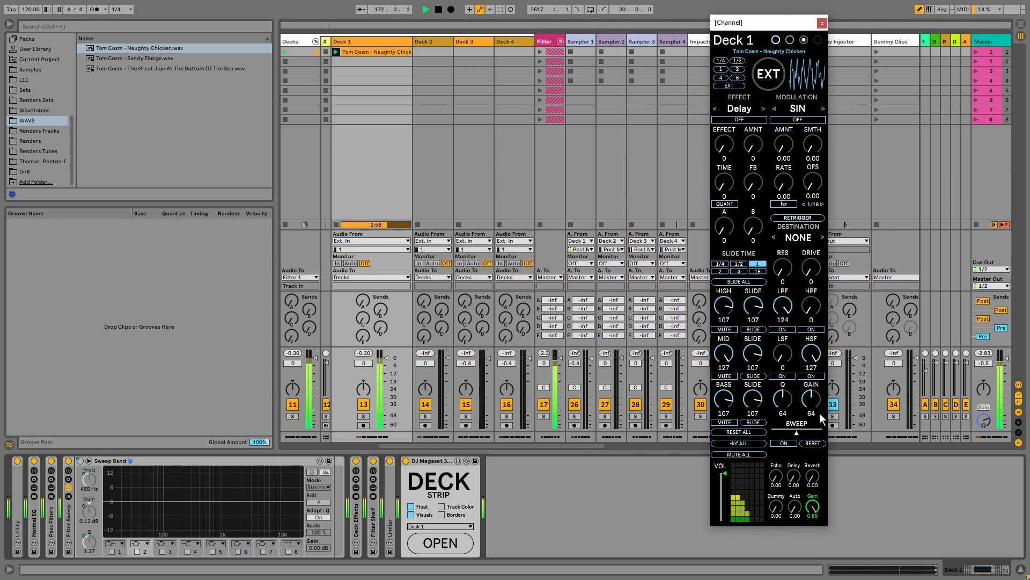
- Turn on Deck 1's filter sweep and lower its Gain to about 29 to cut the Sweep Band curve
{"action": "left_click", "coordinate": [785, 443]}
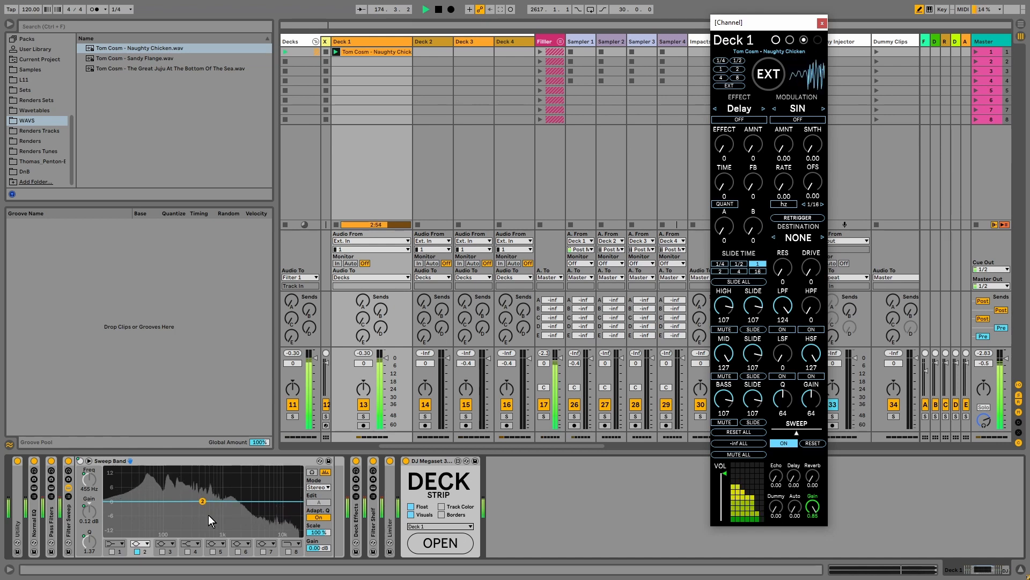
{"action": "left_click_drag", "start_coordinate": [812, 394], "coordinate": [812, 411]}
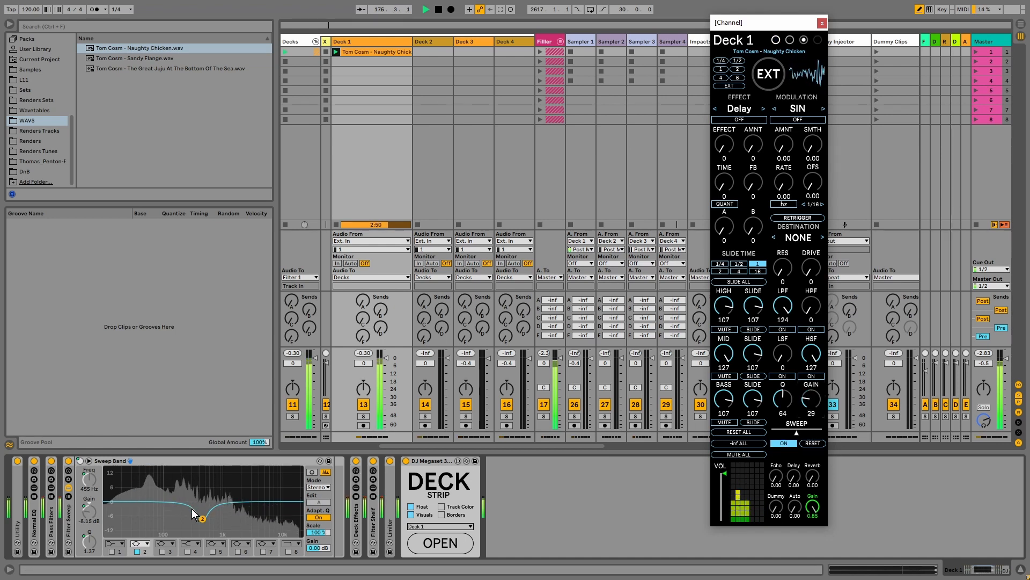
{"action": "left_click_drag", "start_coordinate": [202, 513], "coordinate": [204, 517]}
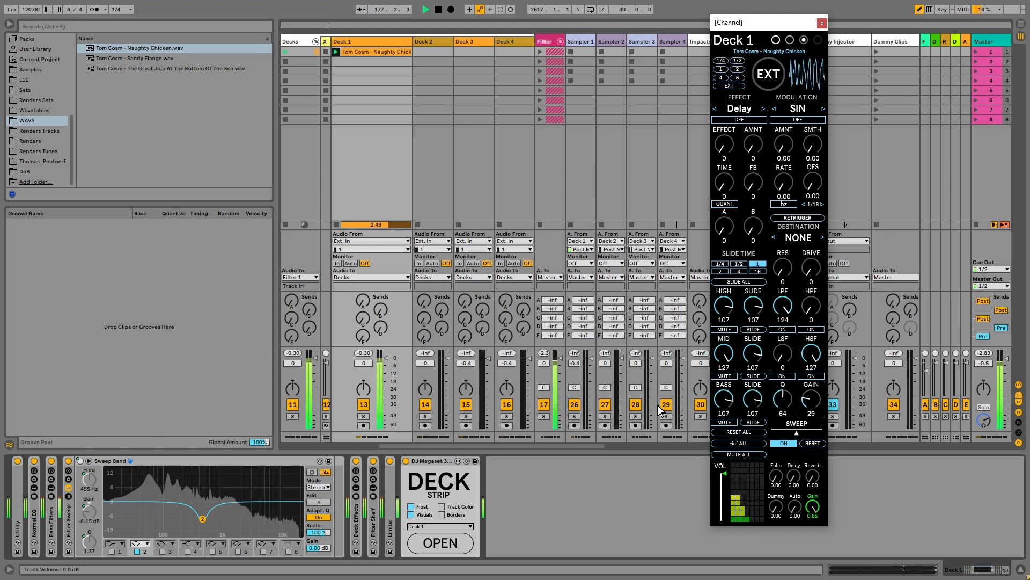
- Move the Sweep slider up to about 1.49 kHz, widen Q to 26, and try the Gain at 1 and at 91
{"action": "left_click_drag", "start_coordinate": [798, 430], "coordinate": [805, 431]}
{"action": "left_click_drag", "start_coordinate": [781, 399], "coordinate": [797, 432]}
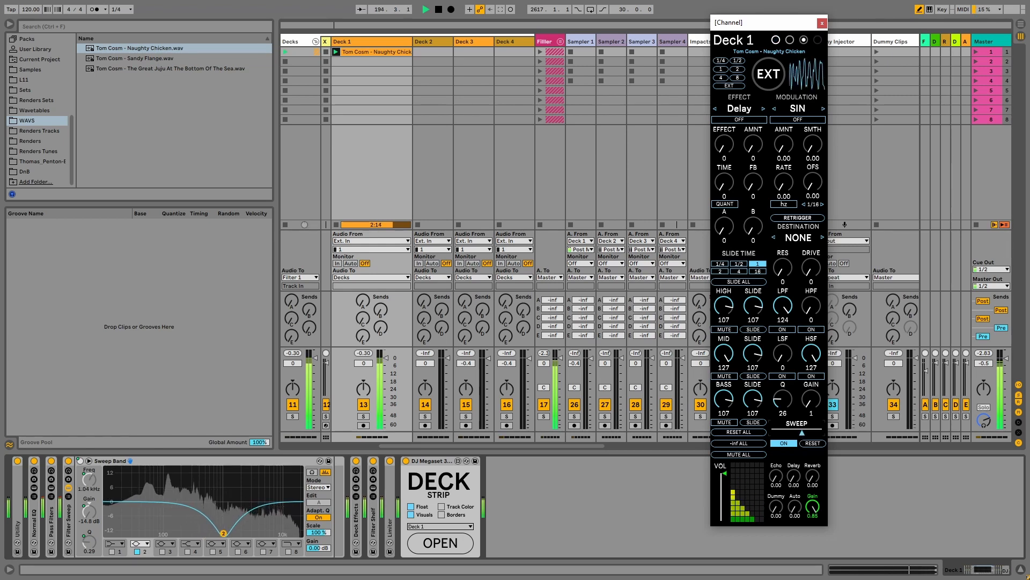
{"action": "left_click_drag", "start_coordinate": [810, 403], "coordinate": [810, 355]}
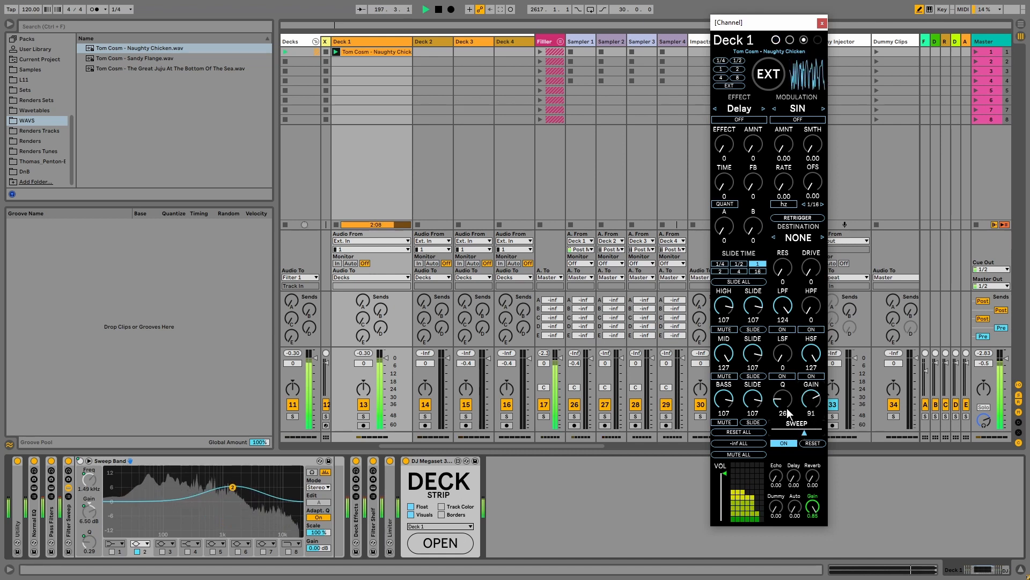
- Try the sweep filter with Q at 79 and Gain at 118, reset it, and switch it off
{"action": "left_click_drag", "start_coordinate": [782, 399], "coordinate": [783, 370]}
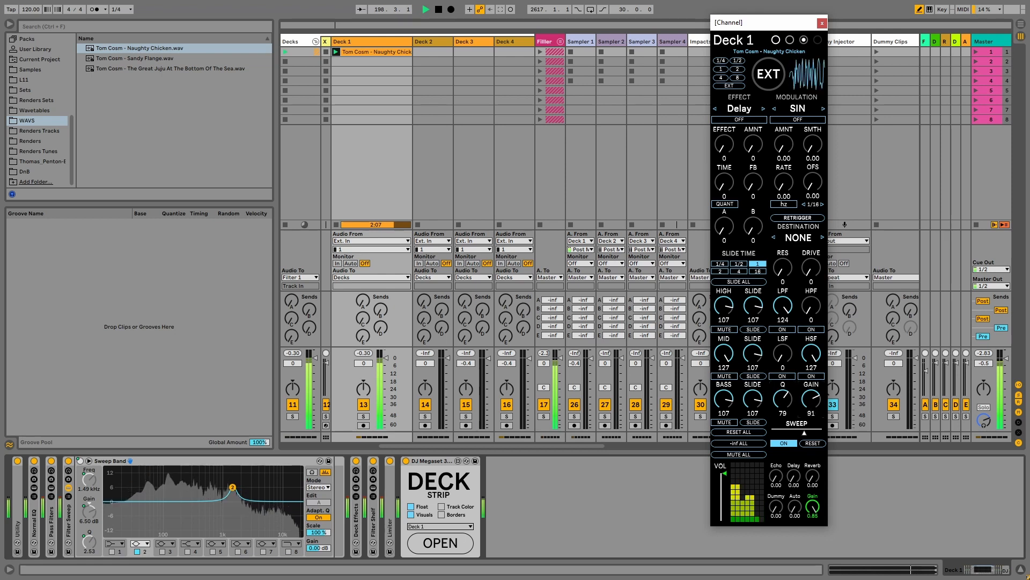
{"action": "left_click_drag", "start_coordinate": [812, 404], "coordinate": [811, 389]}
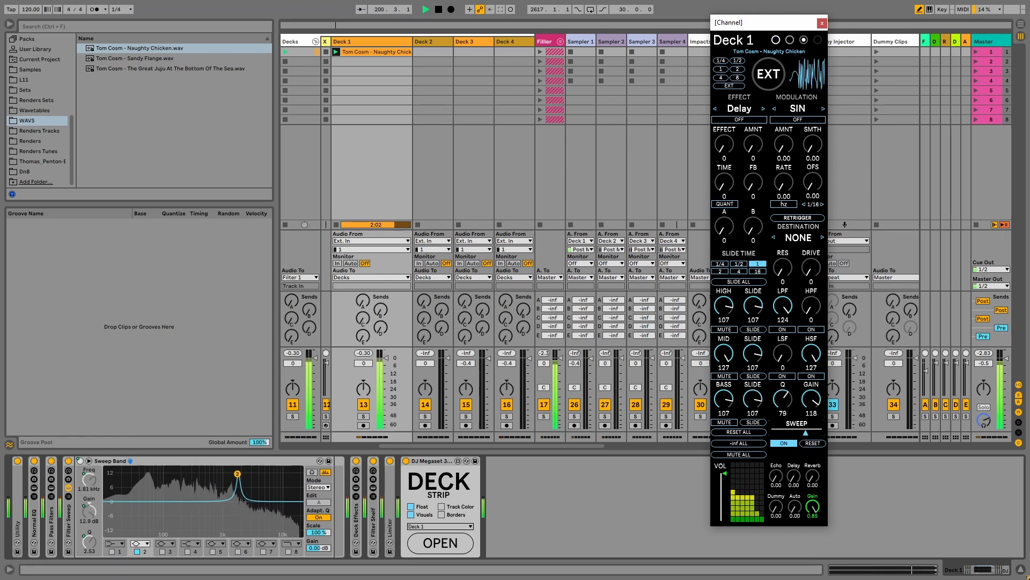
{"action": "left_click", "coordinate": [812, 443]}
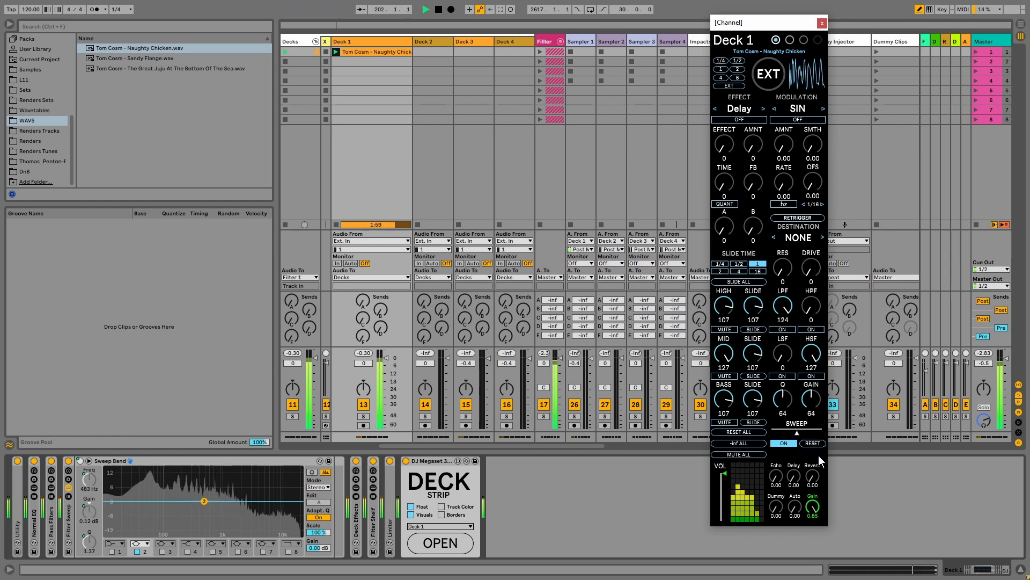
{"action": "left_click", "coordinate": [786, 442]}
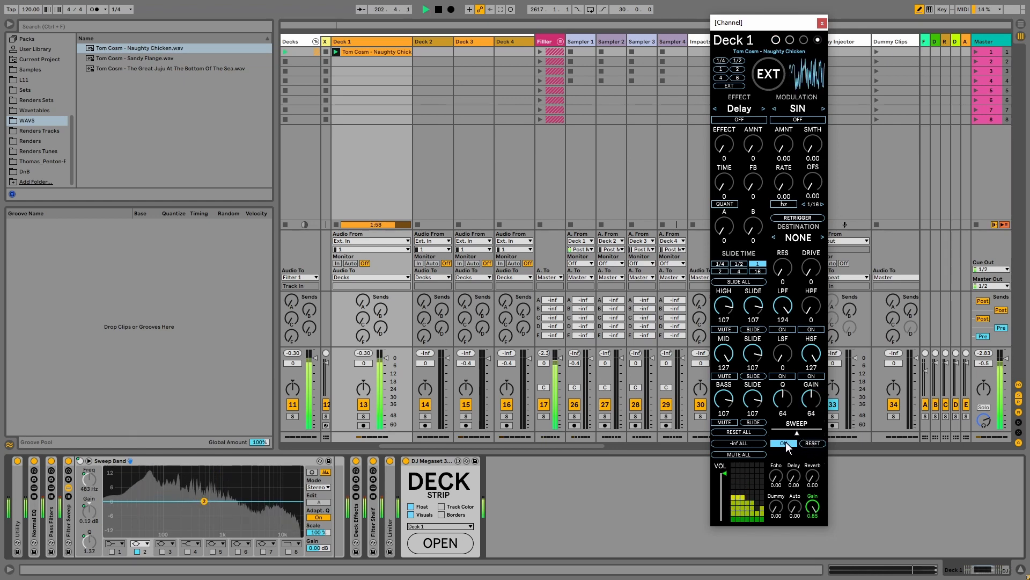
- Collapse Filter Sweep, expand the Filter Shelf rack, and turn on Deck 1's HSF with its value lowered to 94
{"action": "left_click", "coordinate": [66, 521]}
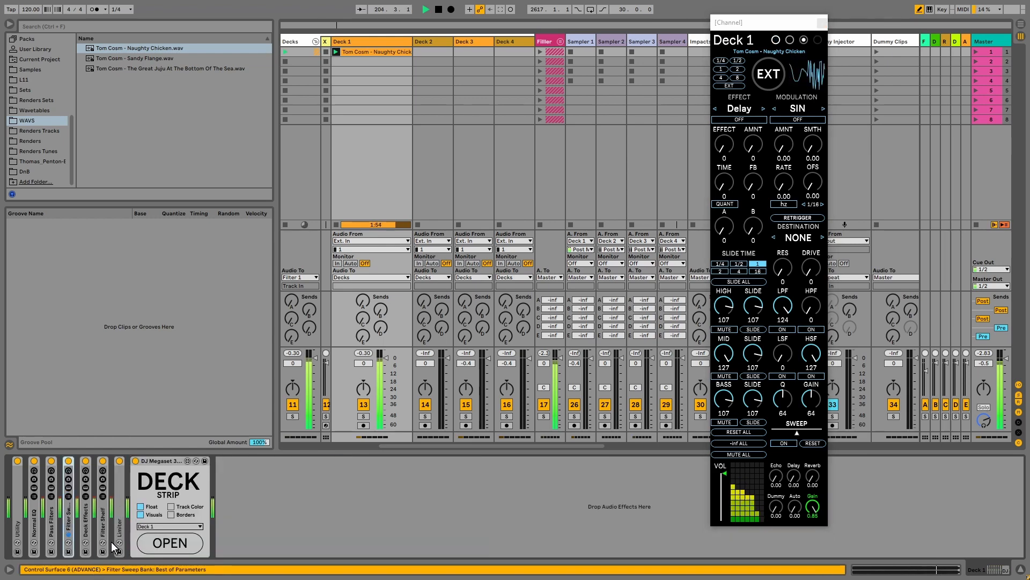
{"action": "double_click", "coordinate": [103, 524]}
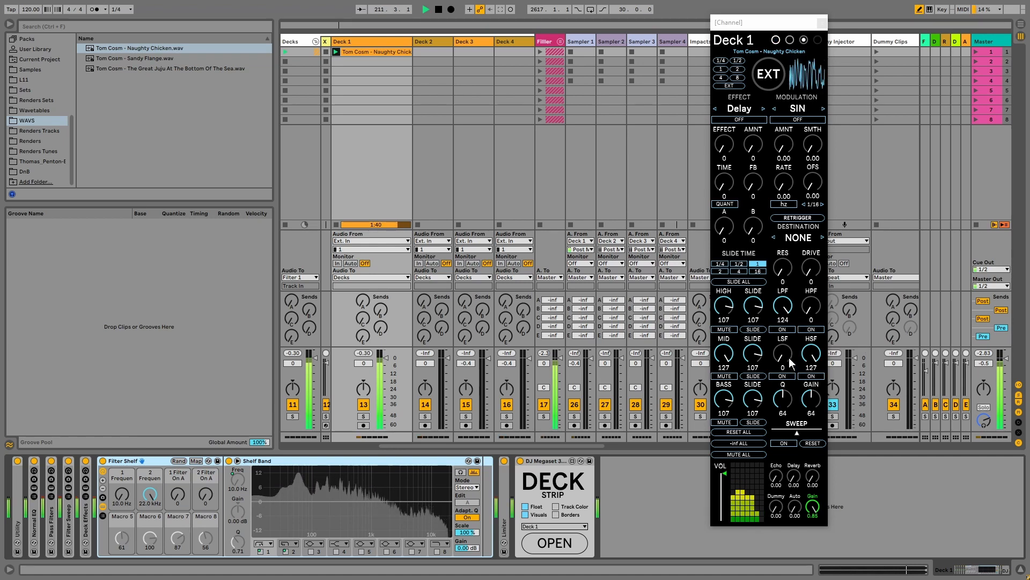
{"action": "left_click", "coordinate": [811, 377]}
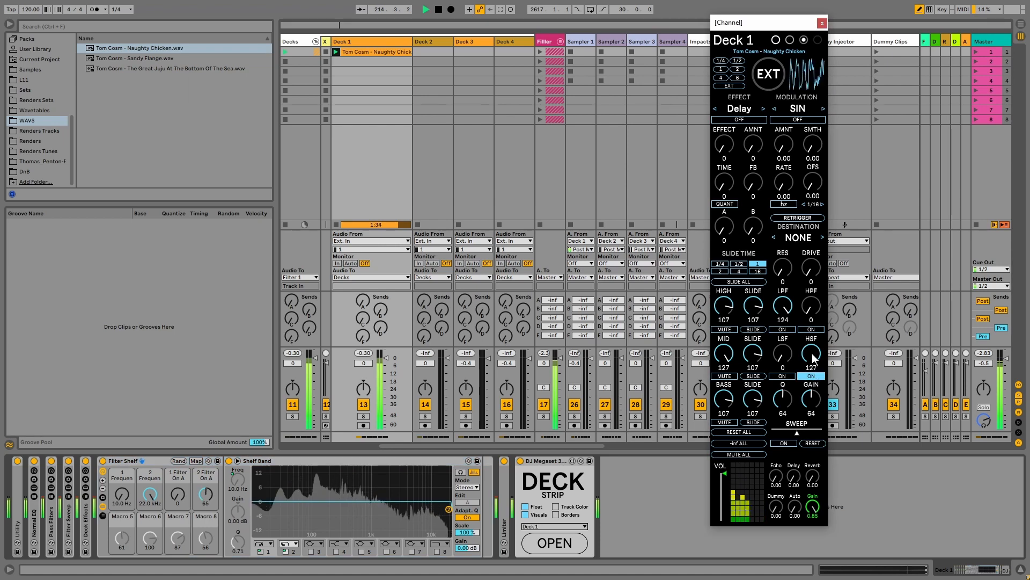
{"action": "left_click_drag", "start_coordinate": [813, 358], "coordinate": [813, 377]}
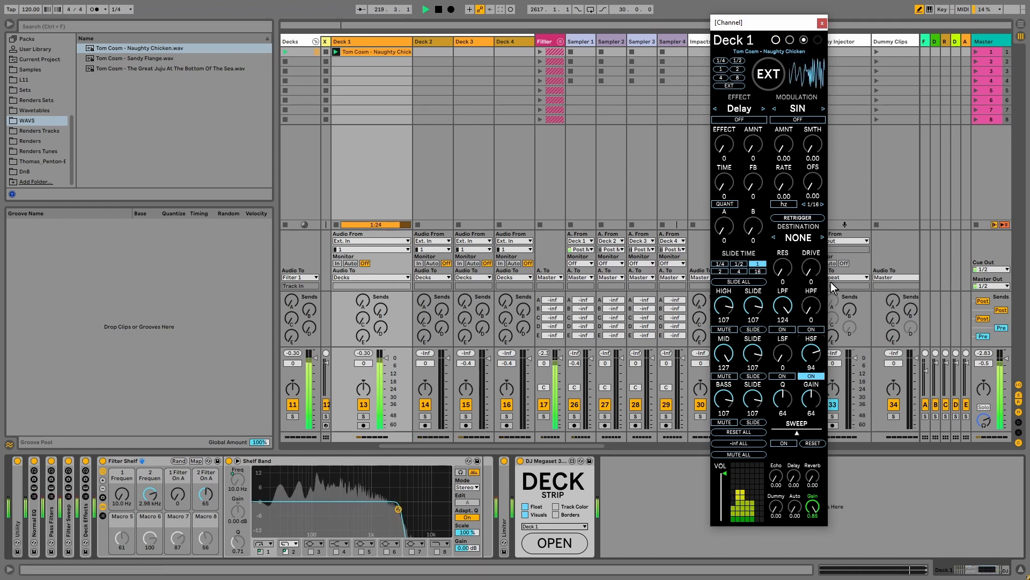
- Turn on Deck 1's LSF and isolate a narrow band with LSF at 81 and HSF at 107
{"action": "left_click", "coordinate": [783, 376]}
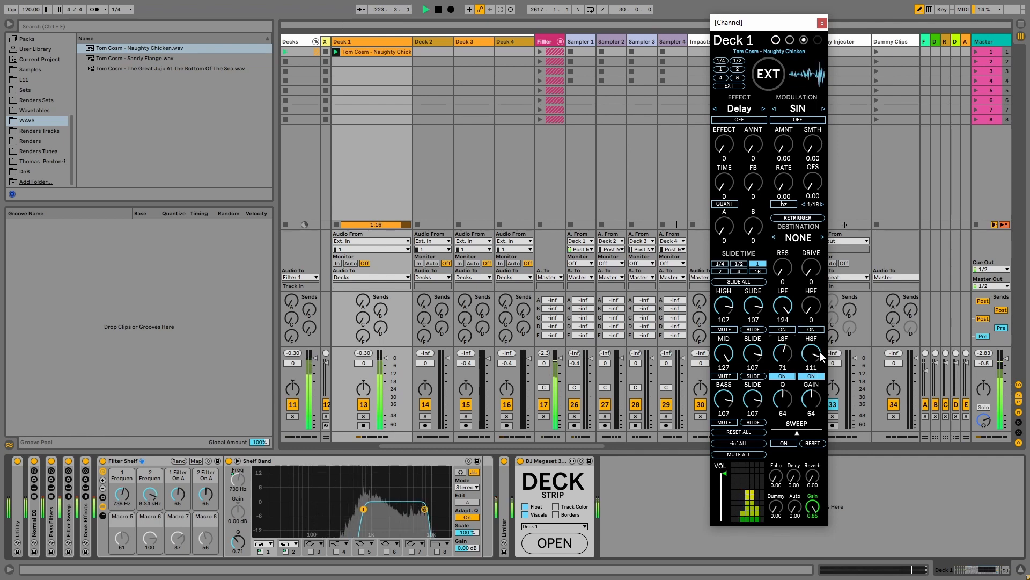
{"action": "left_click_drag", "start_coordinate": [819, 352], "coordinate": [783, 348]}
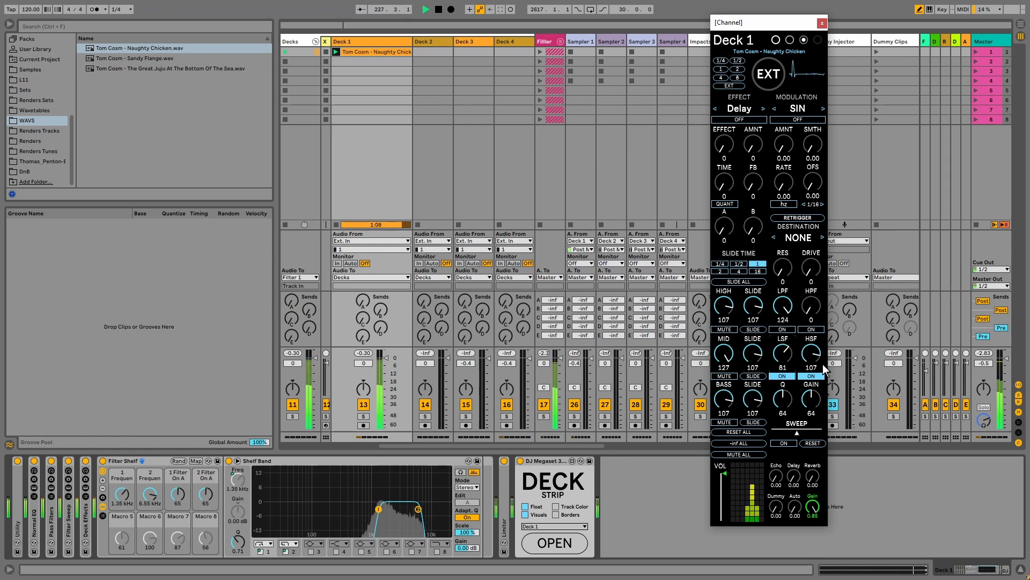
- Relaunch Deck 1's clip, shift the shelf band down to LSF 53 and HSF 80, and switch both shelf filters off
{"action": "left_click", "coordinate": [336, 51]}
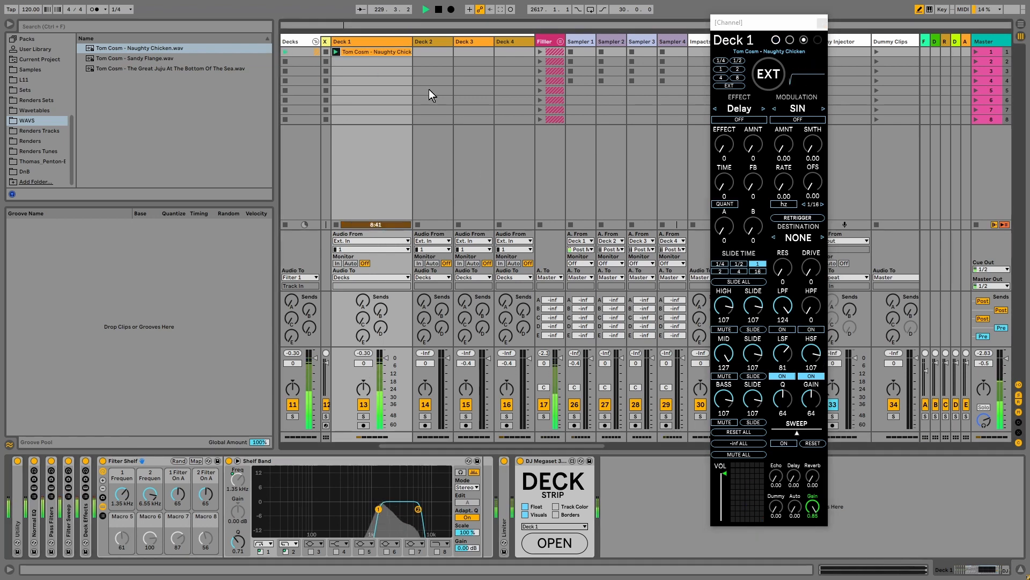
{"action": "left_click_drag", "start_coordinate": [783, 355], "coordinate": [800, 367]}
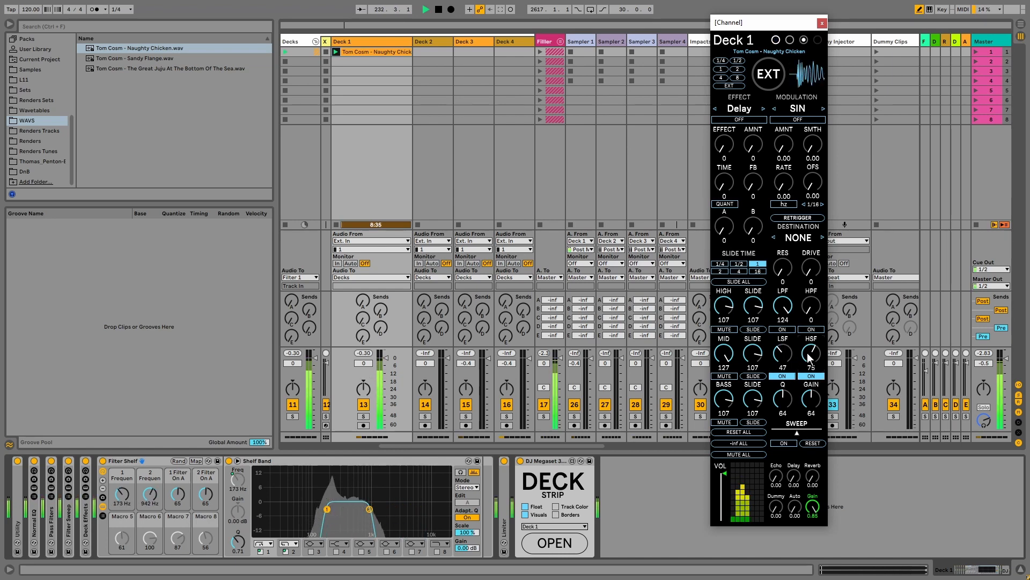
{"action": "left_click", "coordinate": [785, 376]}
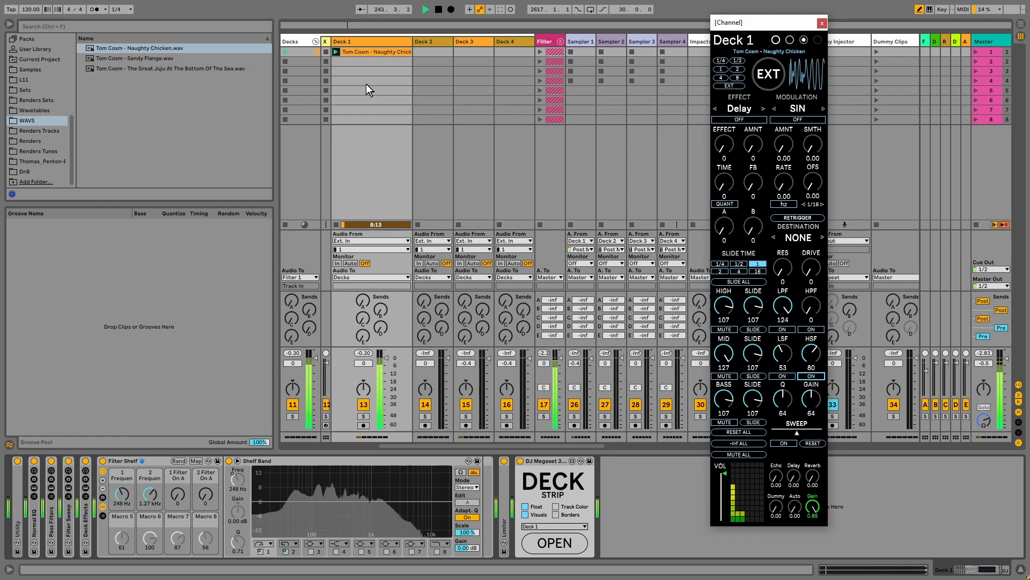
- Jump playback in Deck 1's Naughty Chicken clip to about bar 95, and try loop lengths 1, 1/2 and 1/4 before exiting the loop
{"action": "left_click", "coordinate": [354, 51]}
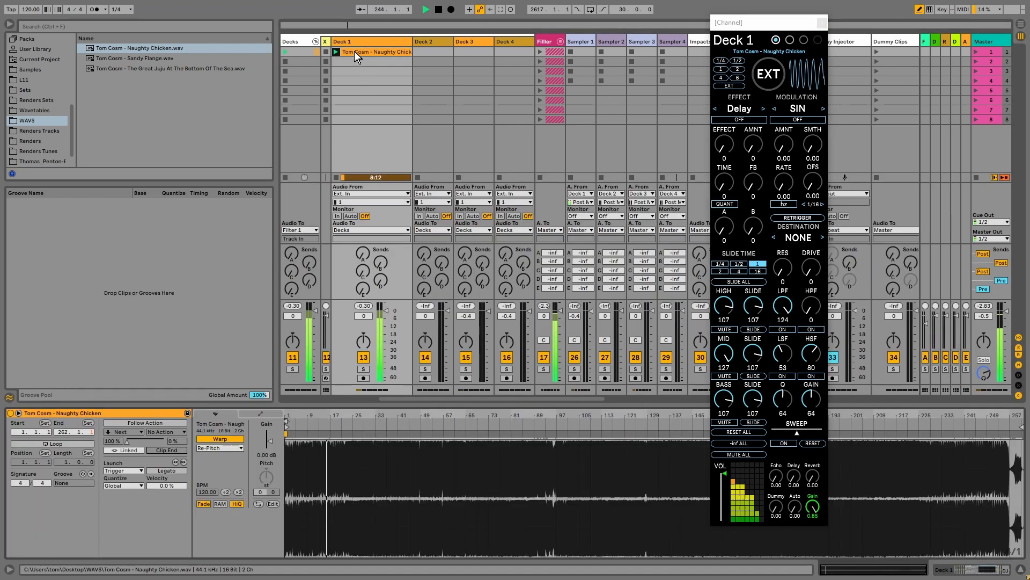
{"action": "left_click", "coordinate": [553, 426]}
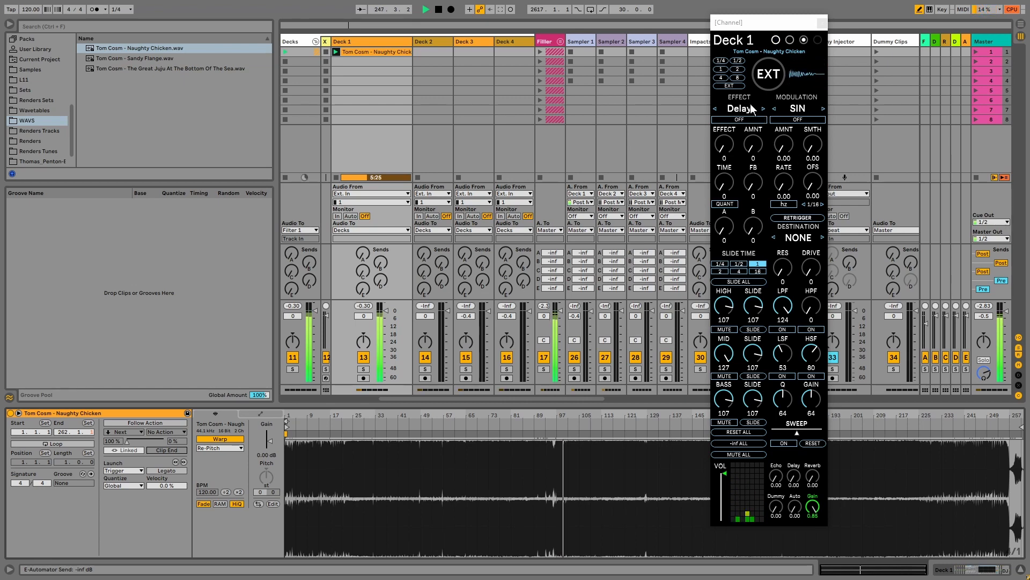
{"action": "left_click", "coordinate": [721, 69]}
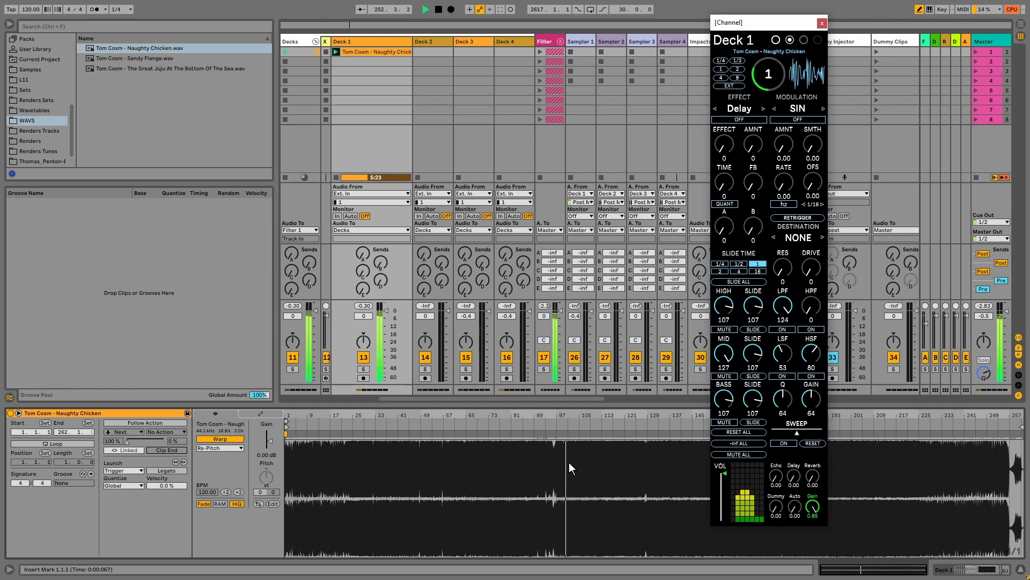
{"action": "left_click", "coordinate": [738, 60]}
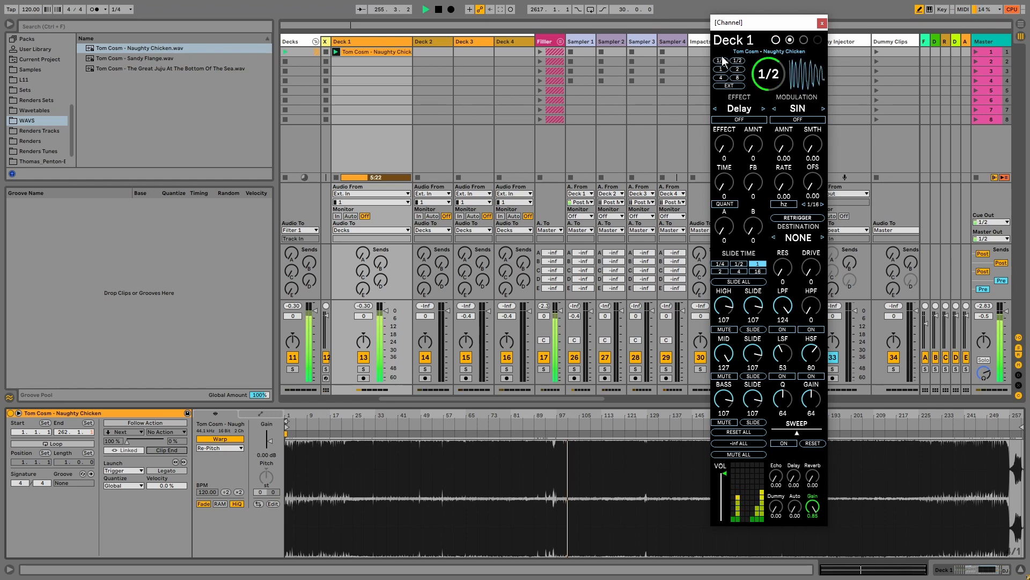
{"action": "left_click", "coordinate": [721, 60]}
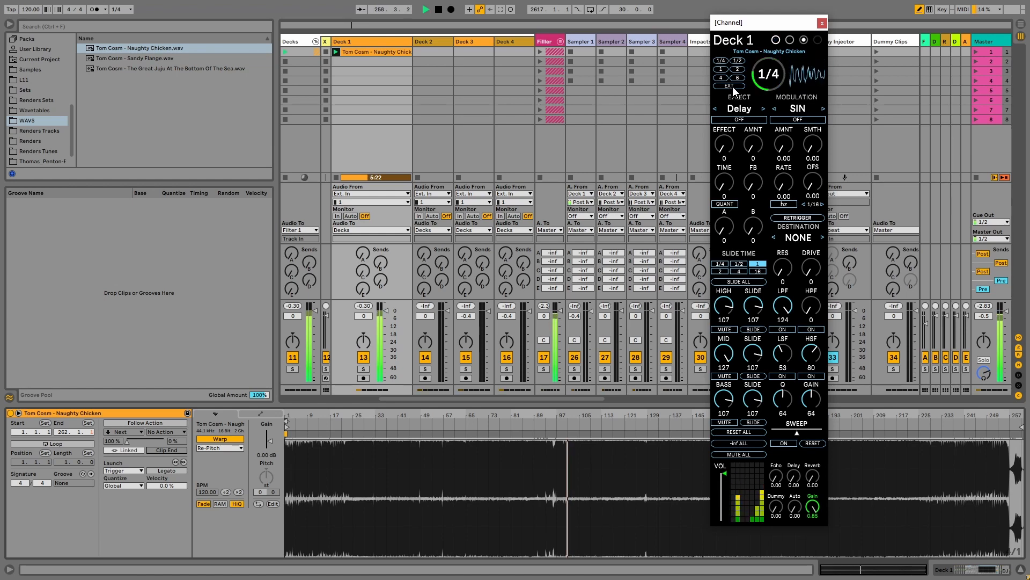
{"action": "left_click", "coordinate": [731, 85]}
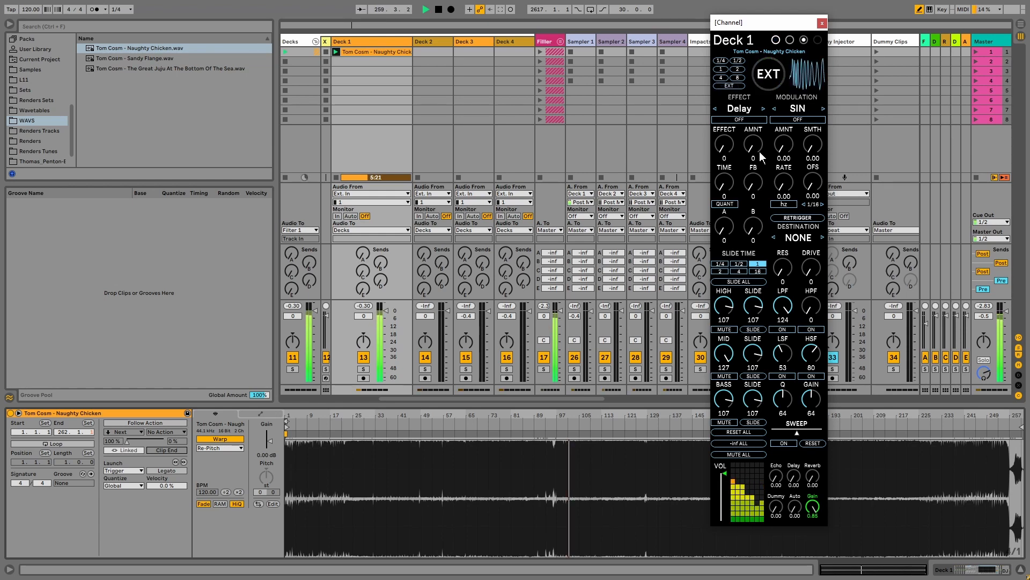
- Loop Deck 1 at length 1/4 and at length 2, exiting after each loop
{"action": "left_click", "coordinate": [722, 60]}
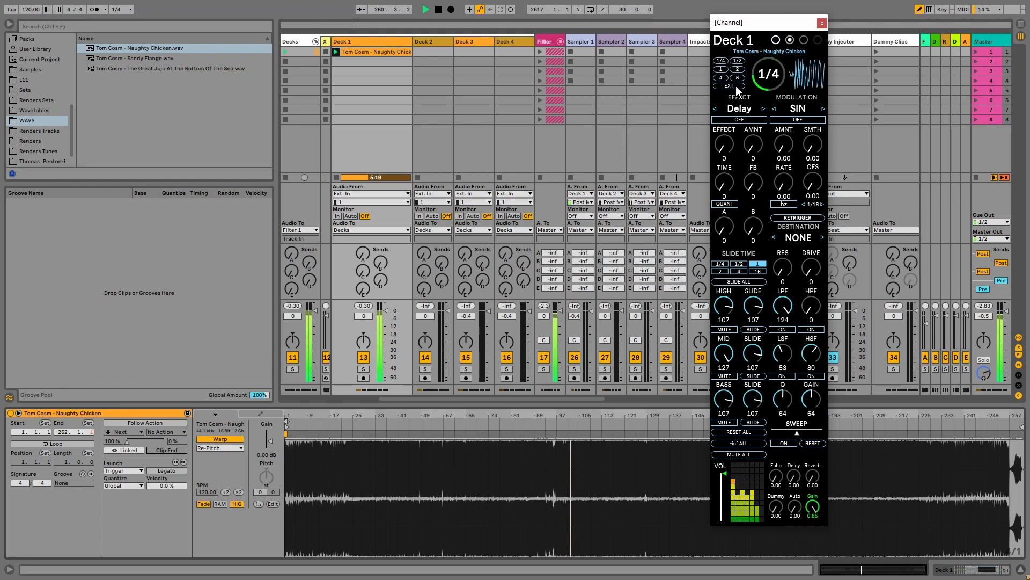
{"action": "left_click", "coordinate": [730, 85]}
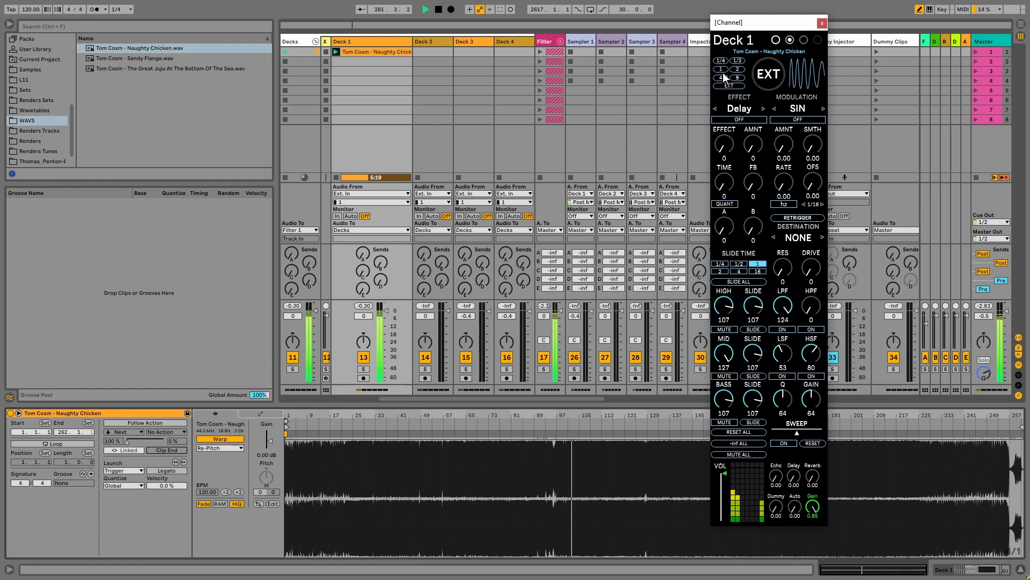
{"action": "left_click", "coordinate": [736, 67]}
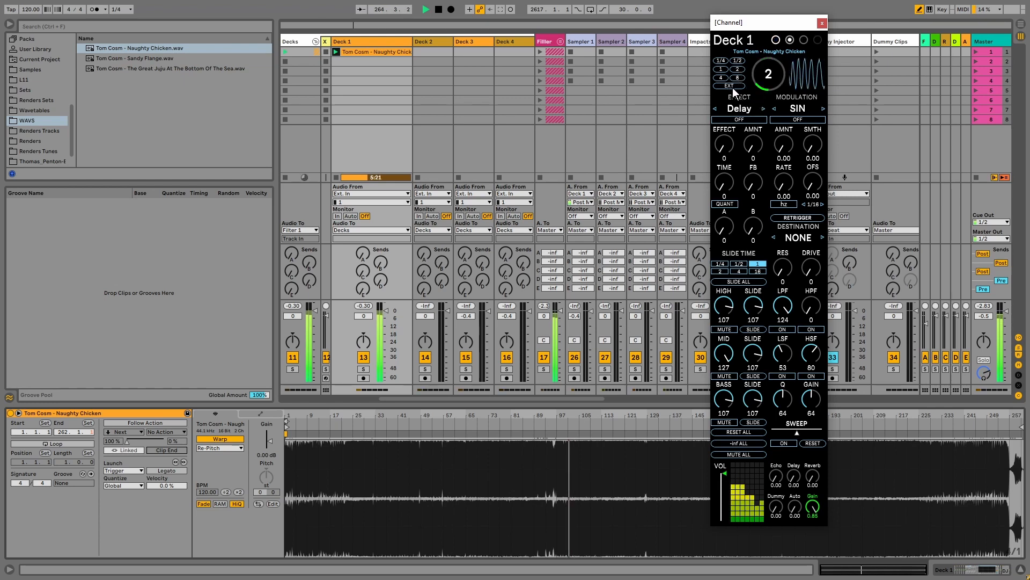
{"action": "left_click", "coordinate": [732, 86]}
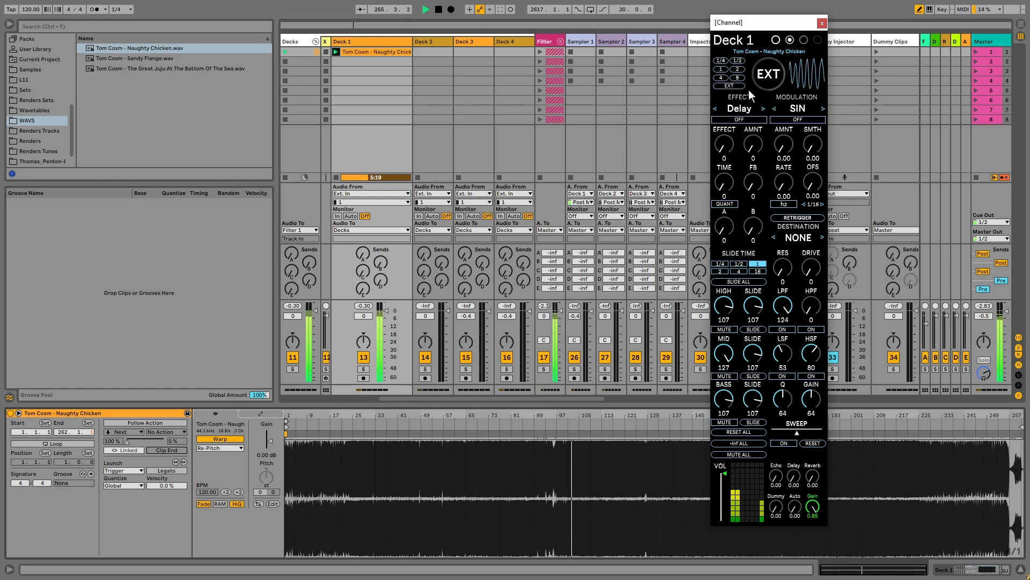
- Loop Deck 1 at lengths 8, 1/2 and 1, exiting after each loop
{"action": "left_click", "coordinate": [736, 78]}
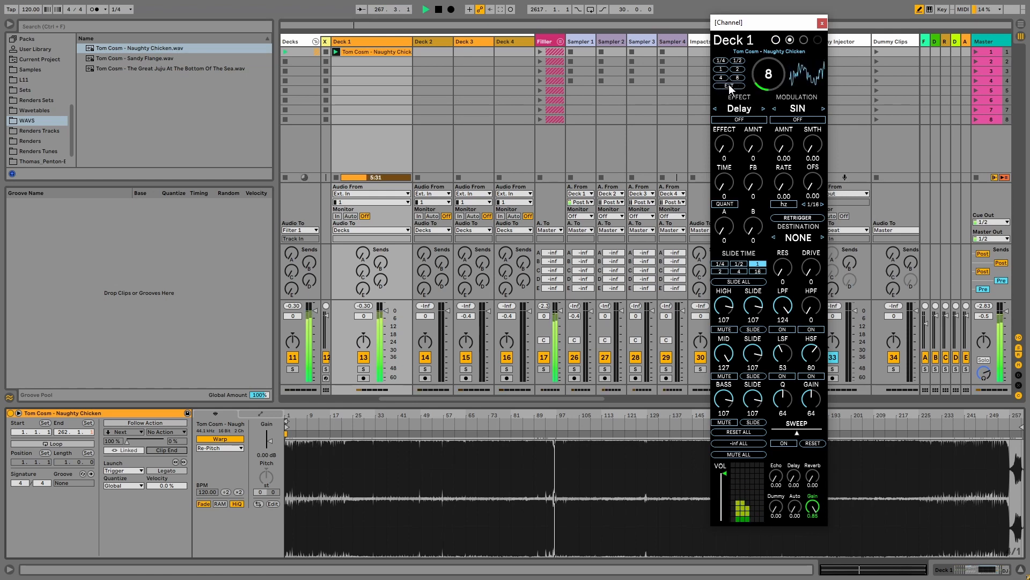
{"action": "left_click", "coordinate": [729, 85]}
{"action": "left_click", "coordinate": [737, 61]}
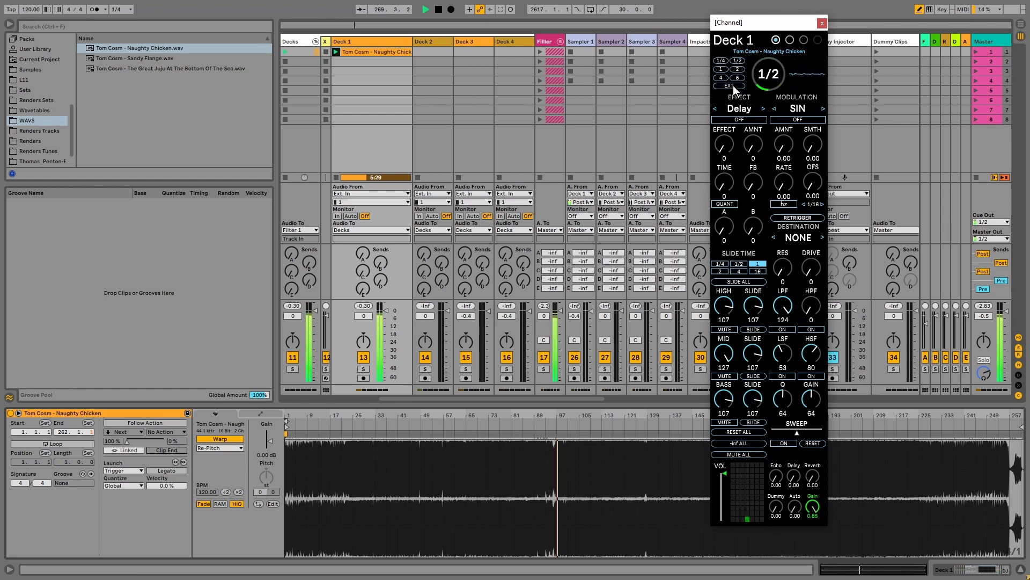
{"action": "left_click", "coordinate": [732, 86]}
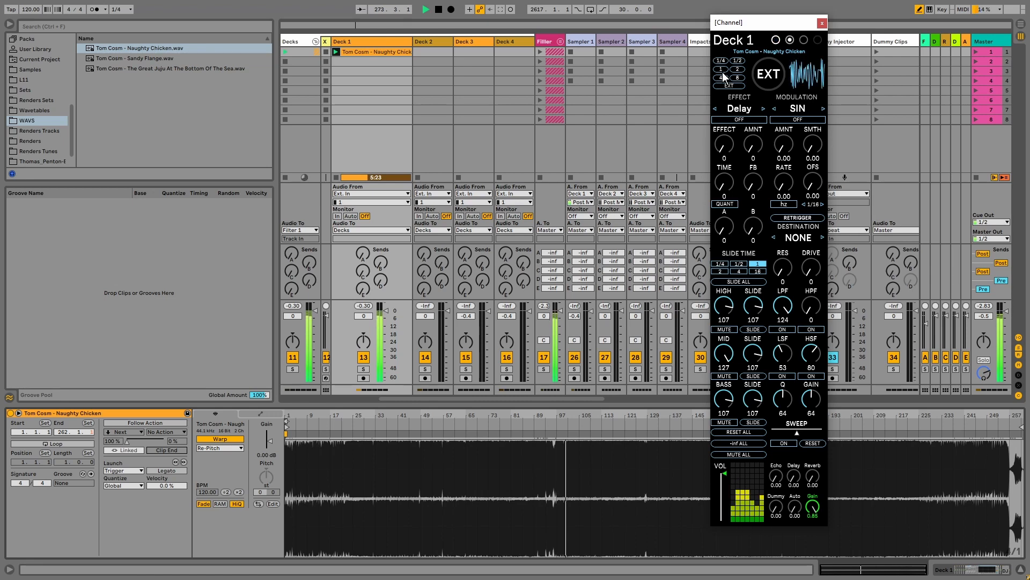
{"action": "left_click", "coordinate": [722, 70]}
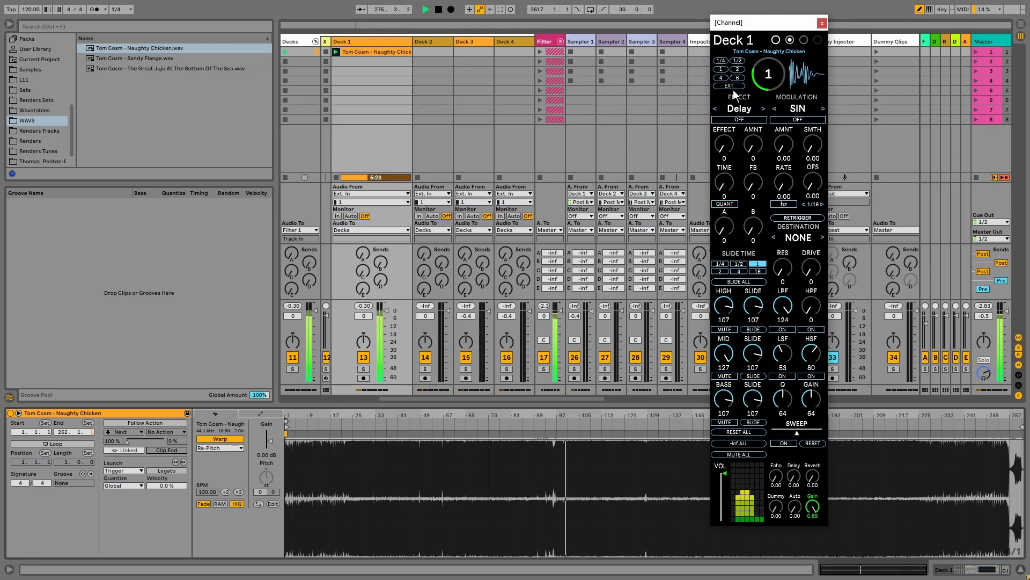
{"action": "left_click", "coordinate": [730, 84]}
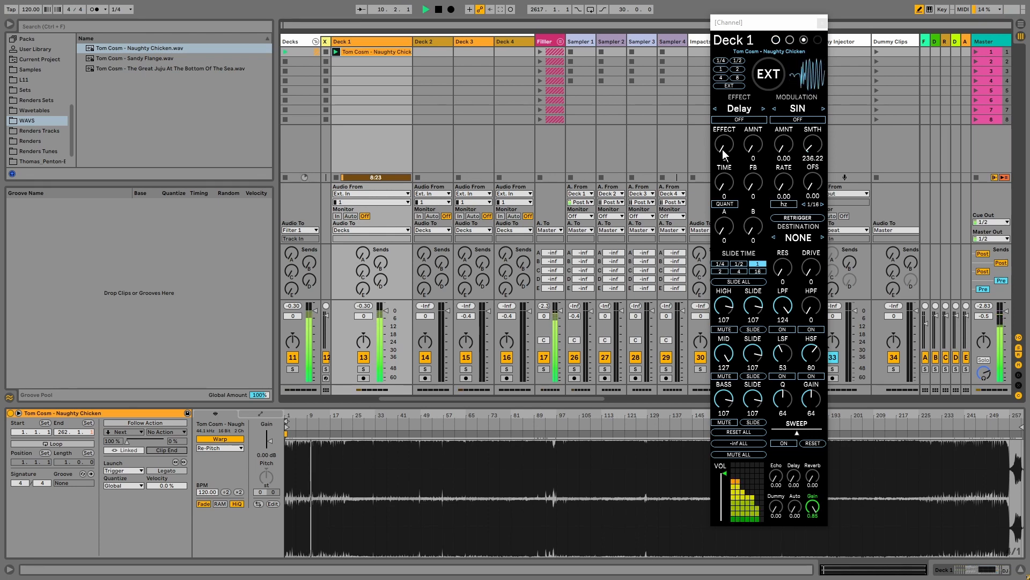
- Select the Flanger as Deck 1's effect and turn it on with its amount at 127
{"action": "left_click_drag", "start_coordinate": [724, 154], "coordinate": [724, 129]}
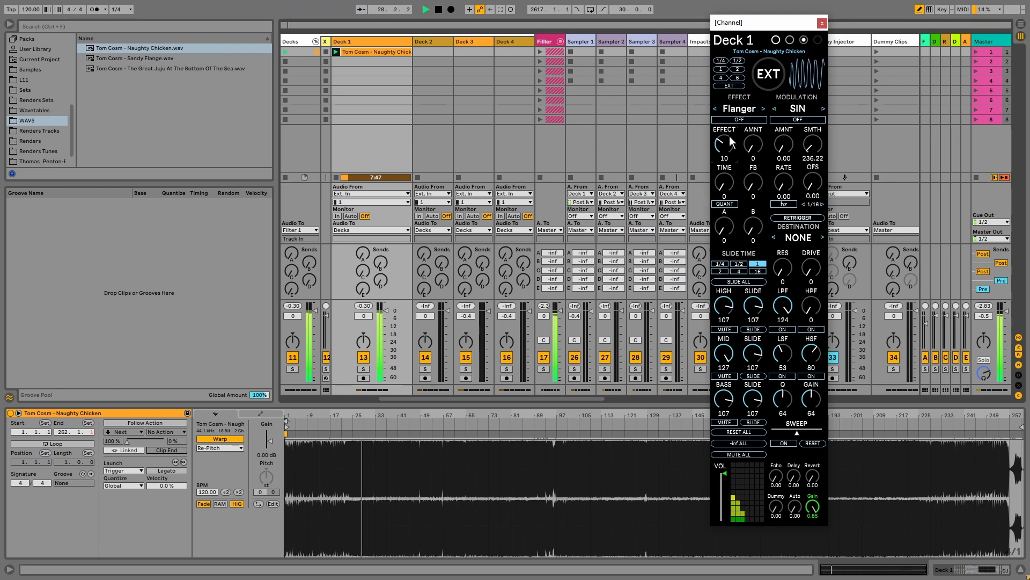
{"action": "left_click", "coordinate": [745, 119]}
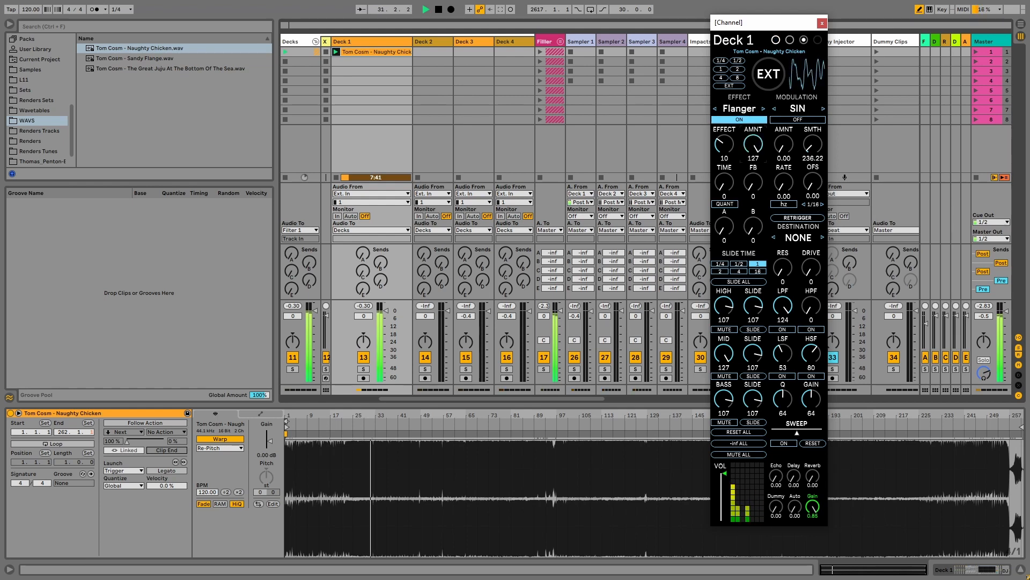
- Shape the flanger with Time at 32, FB at 107 and B at 122, and sweep A between 69 and 26
{"action": "left_click_drag", "start_coordinate": [726, 182], "coordinate": [726, 173]}
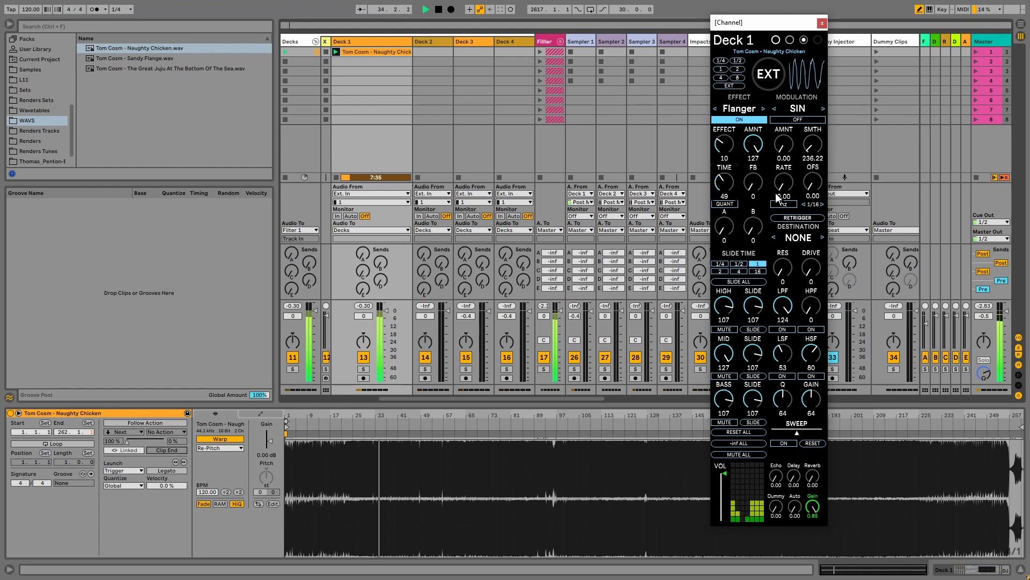
{"action": "left_click_drag", "start_coordinate": [753, 183], "coordinate": [725, 211]}
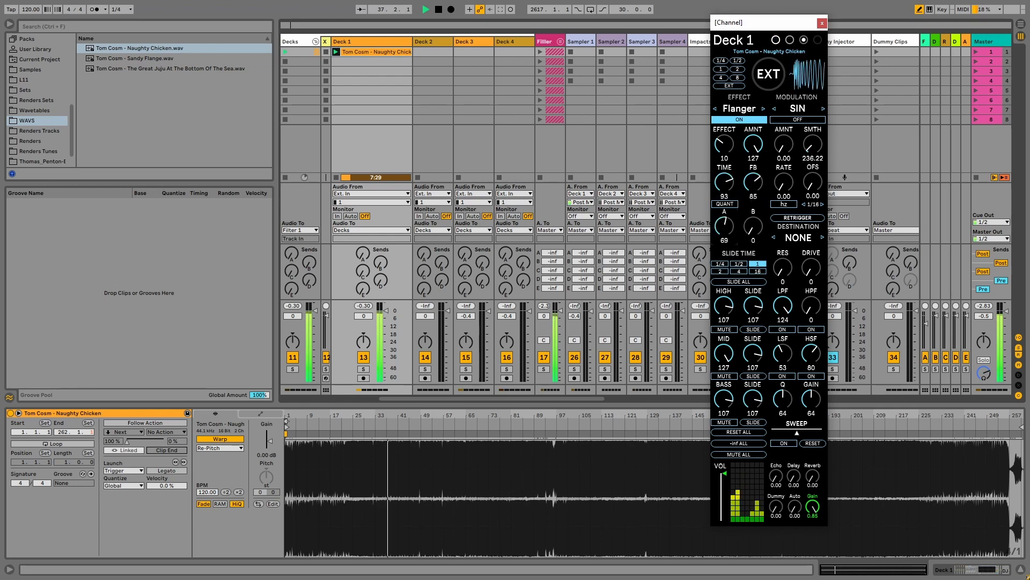
{"action": "left_click_drag", "start_coordinate": [754, 232], "coordinate": [725, 215]}
{"action": "left_click_drag", "start_coordinate": [746, 177], "coordinate": [724, 180]}
{"action": "left_click_drag", "start_coordinate": [724, 227], "coordinate": [724, 258]}
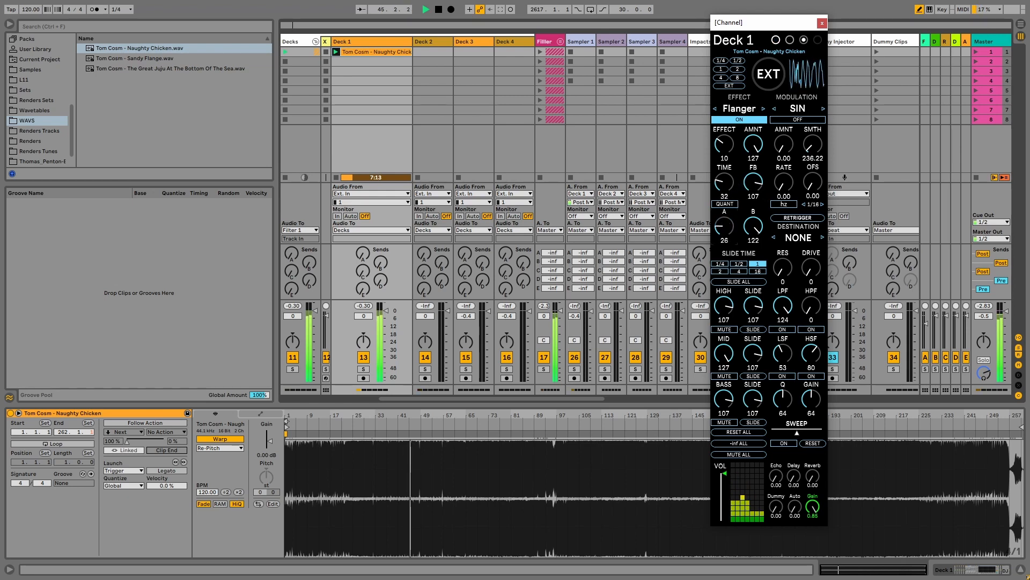
- Turn off the flanger and set Deck 1's effect back to Delay at 0
{"action": "left_click", "coordinate": [741, 119]}
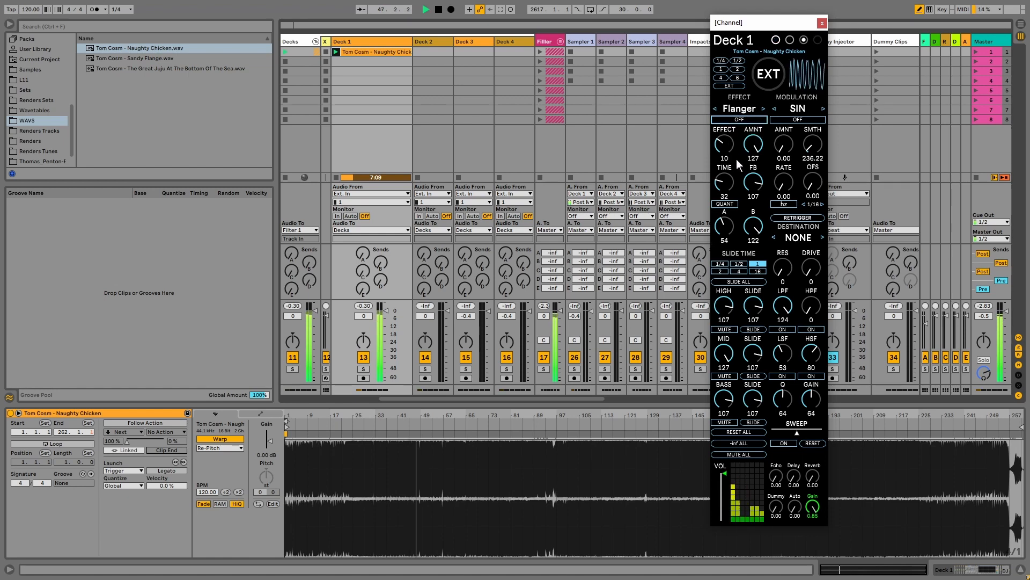
{"action": "left_click_drag", "start_coordinate": [723, 148], "coordinate": [722, 167]}
{"action": "left_click", "coordinate": [715, 109]}
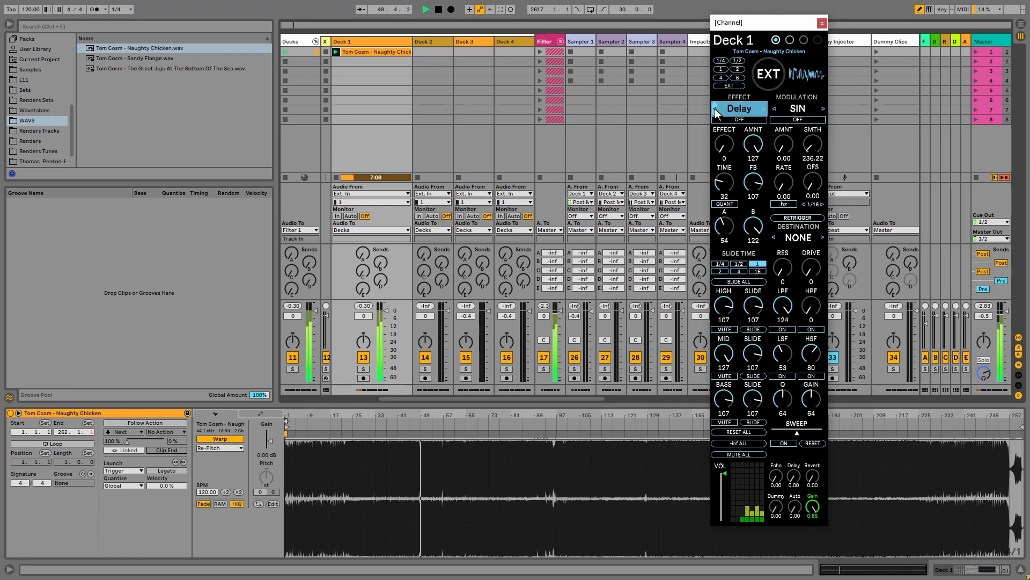
{"action": "left_click", "coordinate": [762, 108]}
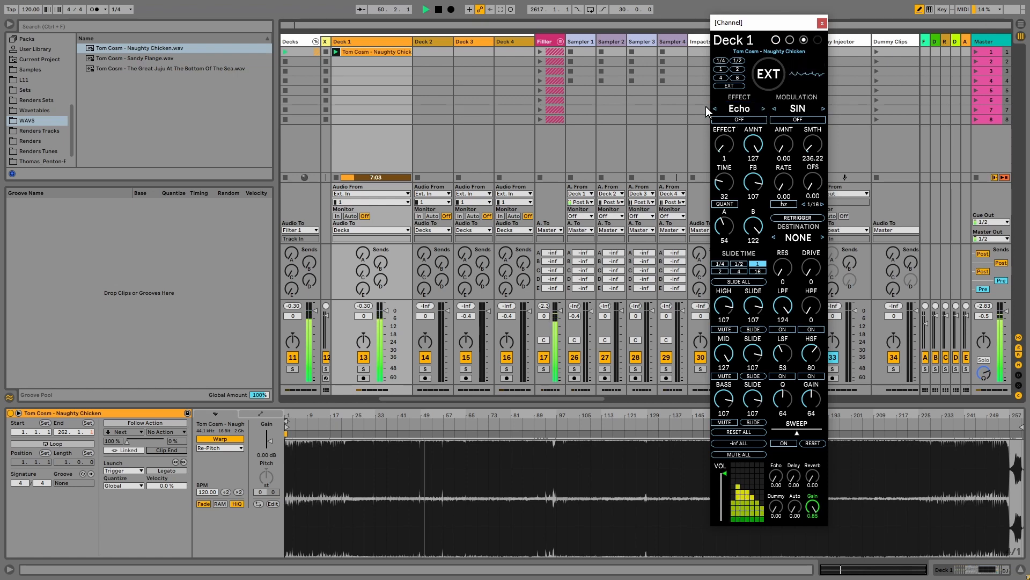
{"action": "key", "text": "ctrl+m"}
{"action": "key", "text": "ctrl+m"}
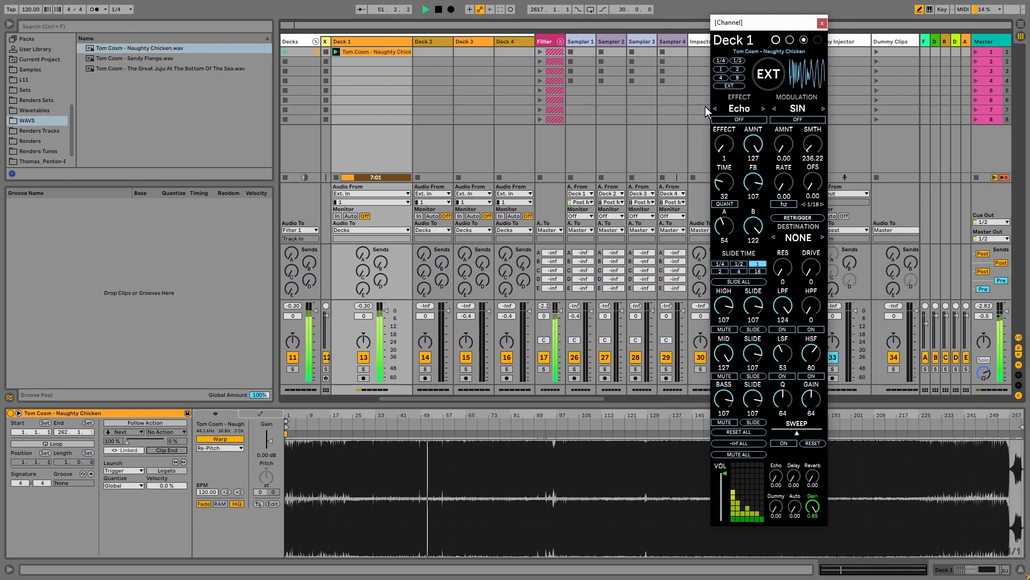
{"action": "left_click", "coordinate": [714, 108]}
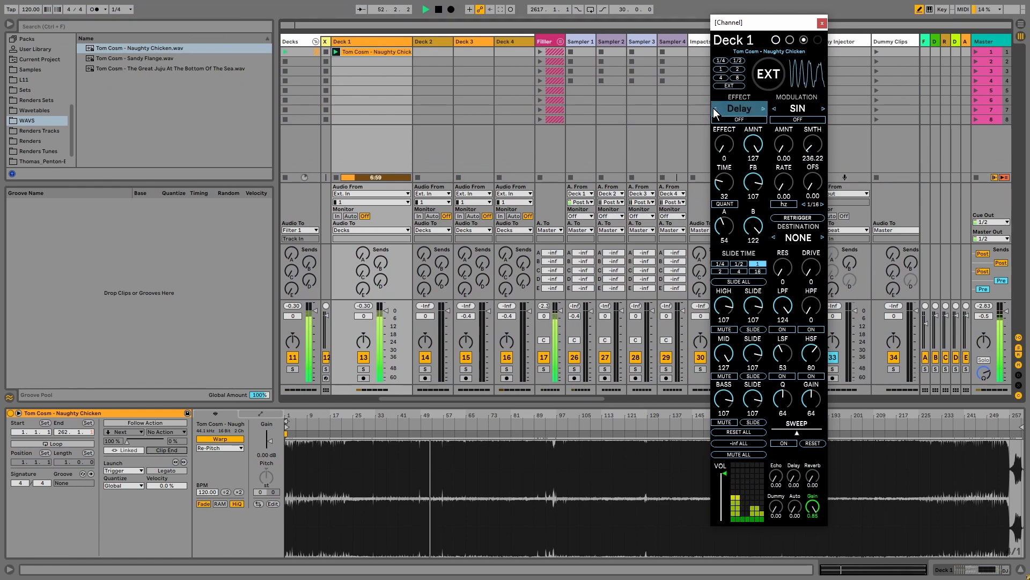
- Select Metal as Deck 1's effect, turn it on and set its amount to 67, Time to 9, A to 82 and B to 31
{"action": "left_click", "coordinate": [762, 109]}
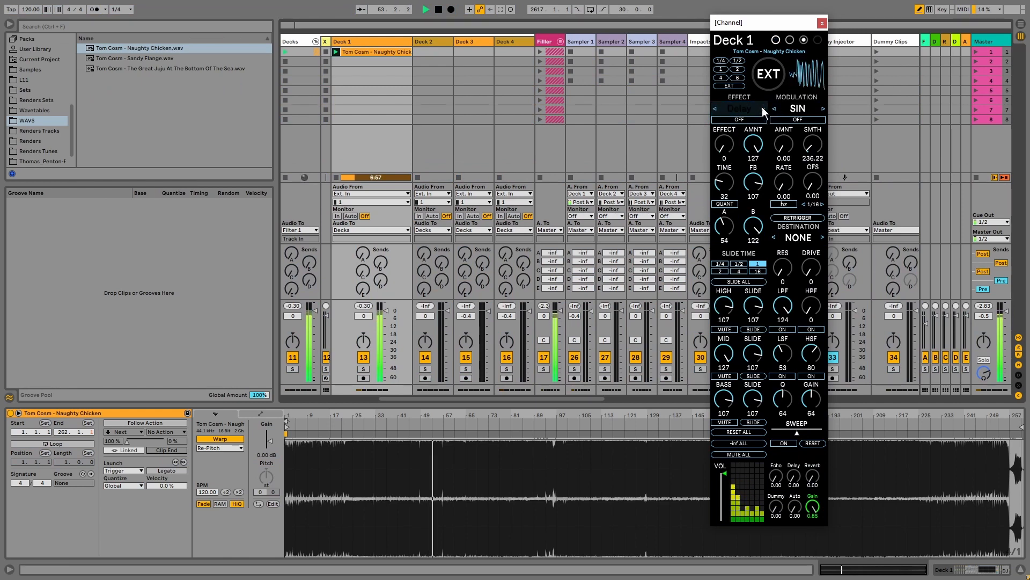
{"action": "left_click", "coordinate": [762, 109]}
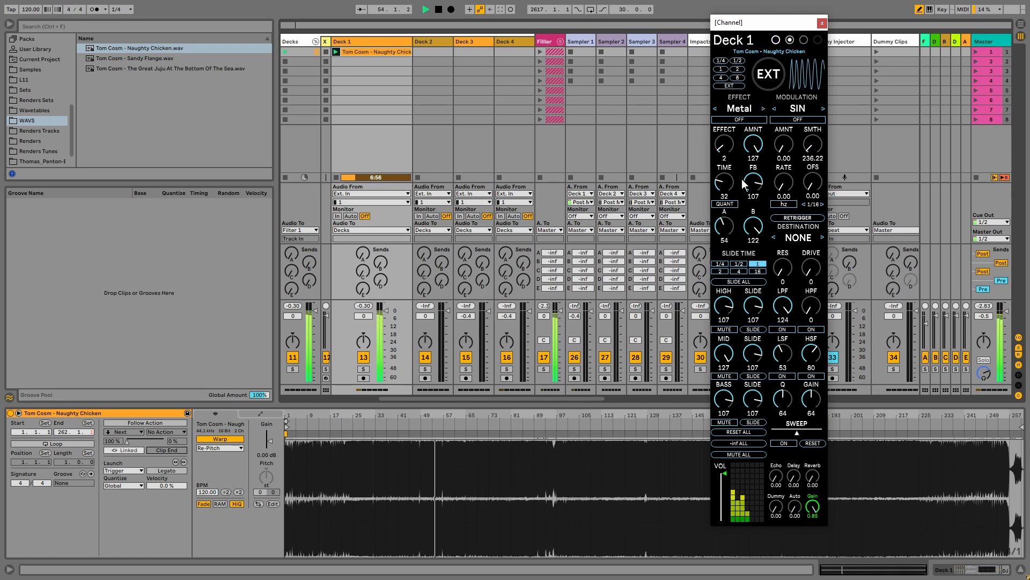
{"action": "left_click", "coordinate": [743, 120]}
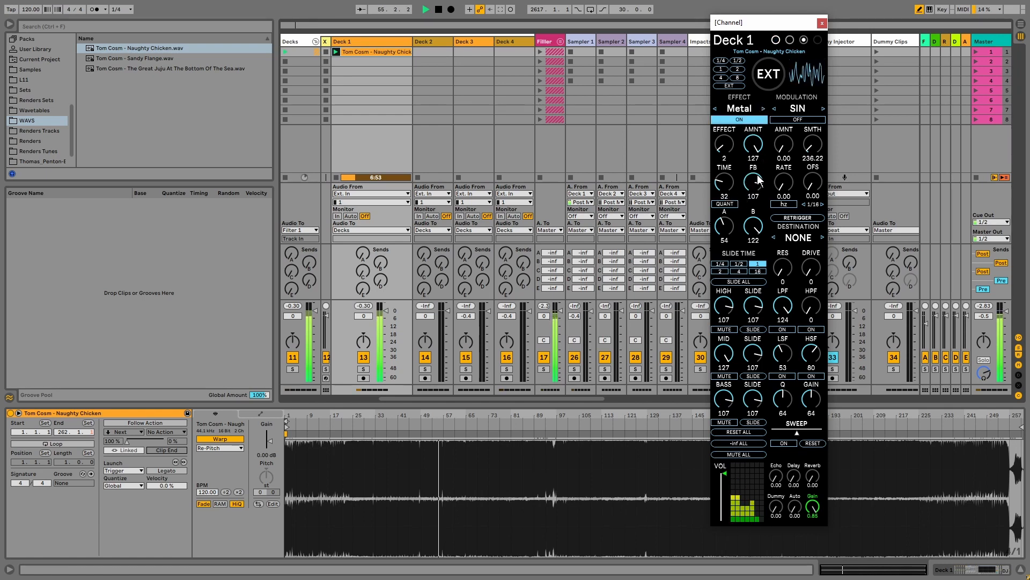
{"action": "left_click_drag", "start_coordinate": [753, 144], "coordinate": [753, 235]}
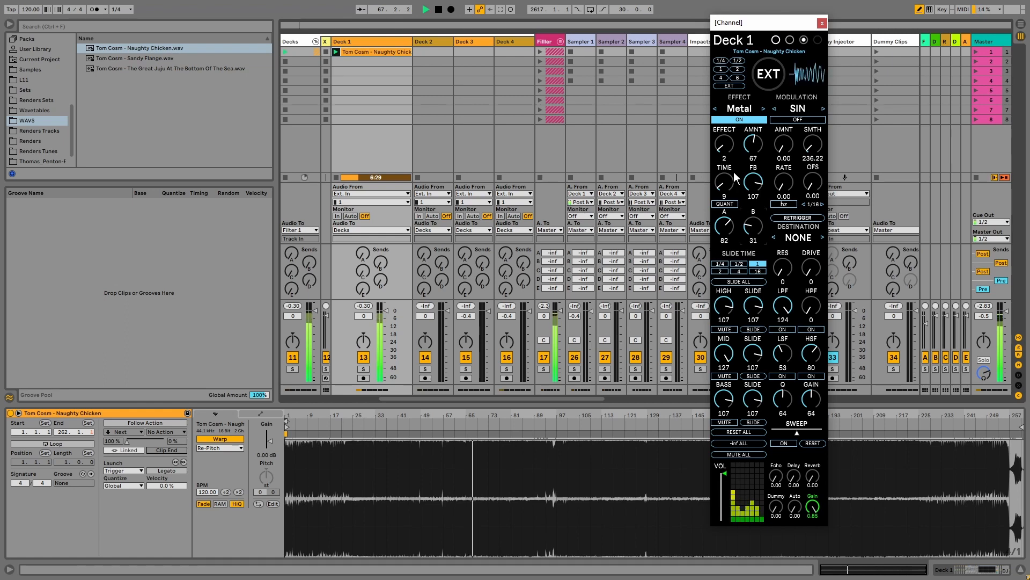
- Change the effect to Spec Res with Time 49, FB 53, A 70 and B 82, and leave it off with its amount at 0
{"action": "left_click_drag", "start_coordinate": [725, 145], "coordinate": [725, 133]}
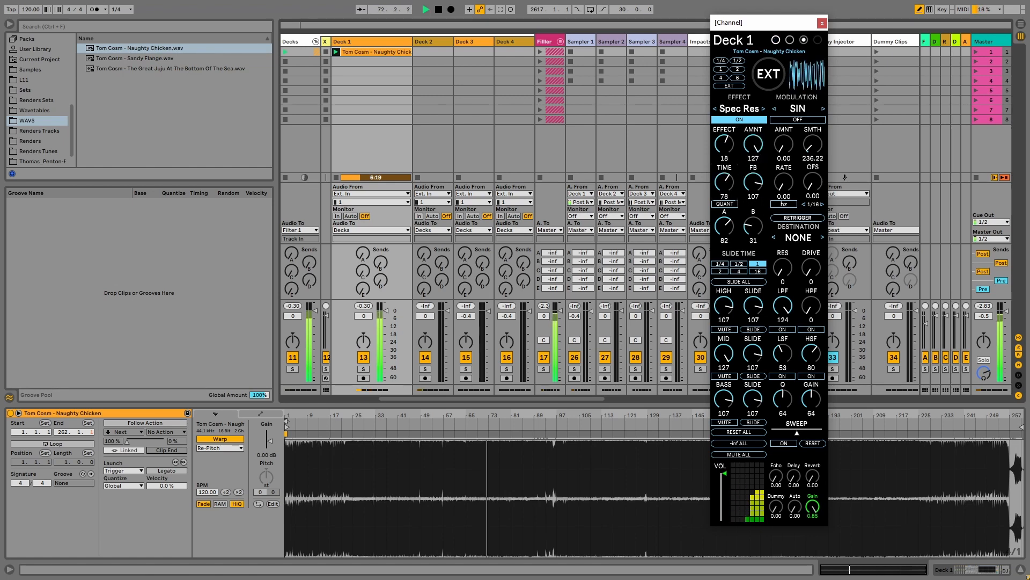
{"action": "left_click_drag", "start_coordinate": [753, 184], "coordinate": [723, 245]}
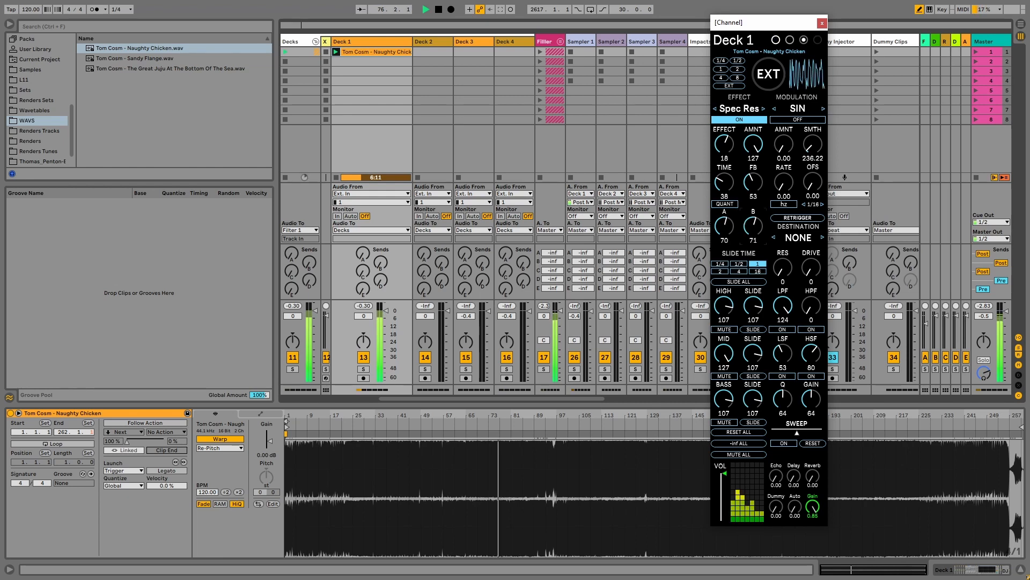
{"action": "left_click_drag", "start_coordinate": [724, 183], "coordinate": [754, 212]}
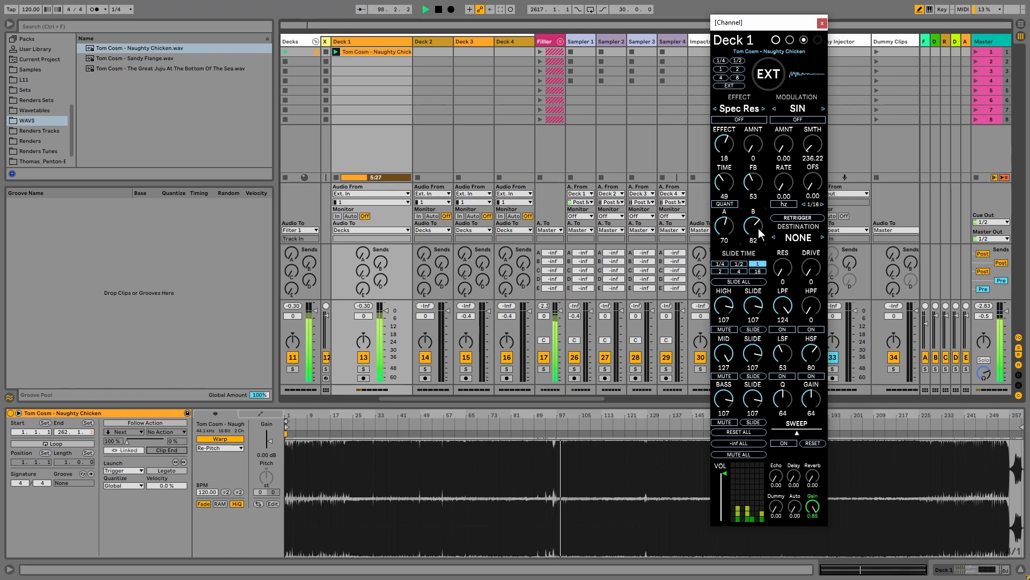
- Turn on Deck 1's SIN modulation with Time as destination, amount 1.00 and rate 629.92
{"action": "left_click", "coordinate": [785, 121]}
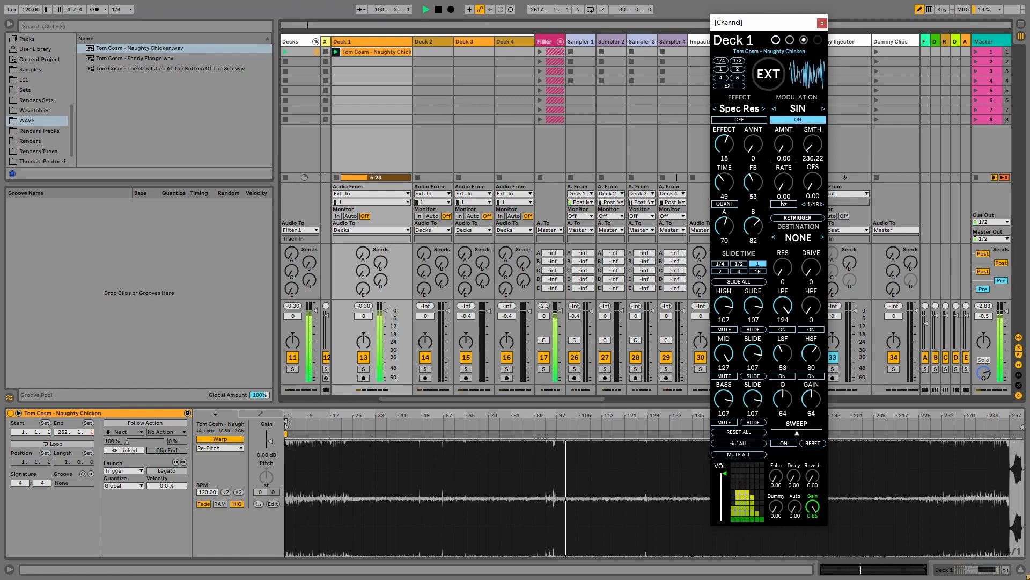
{"action": "left_click_drag", "start_coordinate": [784, 144], "coordinate": [783, 113]}
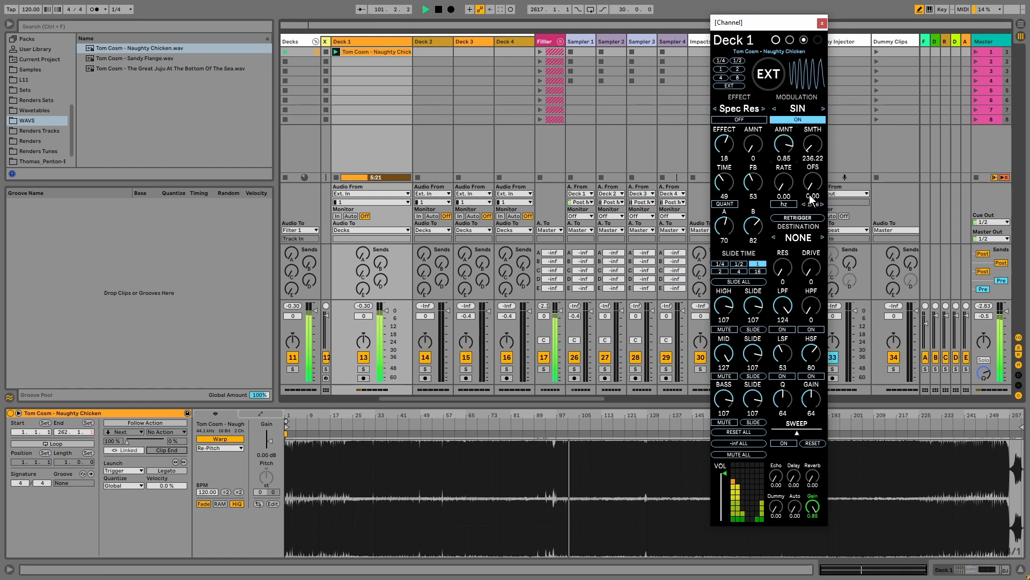
{"action": "left_click", "coordinate": [822, 240]}
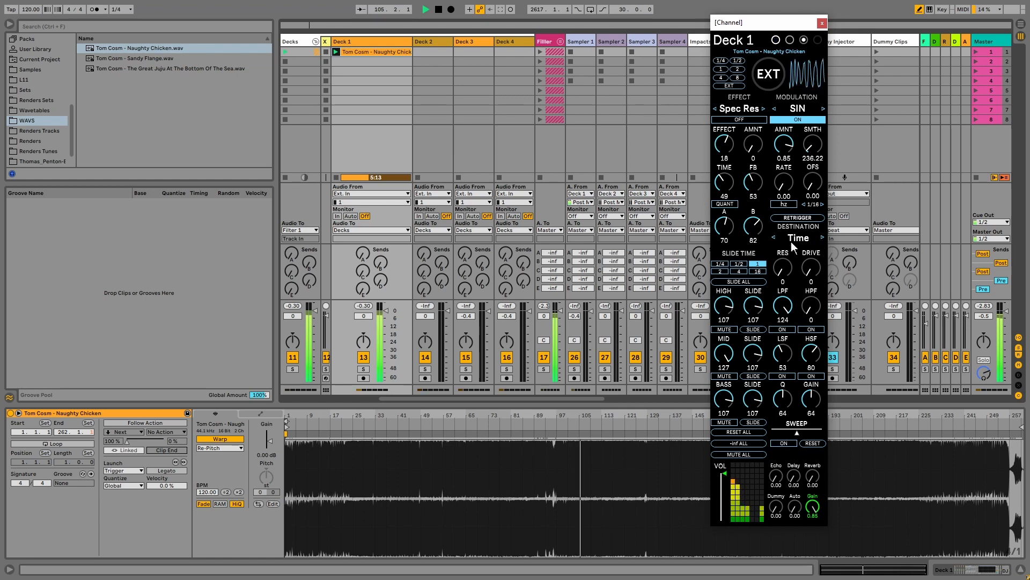
{"action": "left_click_drag", "start_coordinate": [785, 184], "coordinate": [779, 162]}
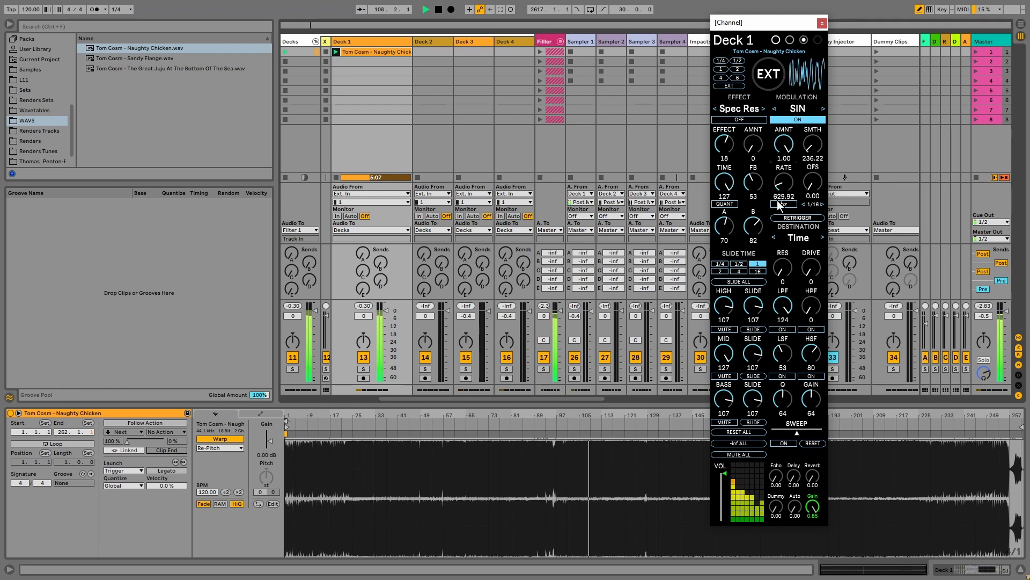
- Turn on Spec Res with amount 44 and FB 31, and set the modulation amount to 0.09, rate to 4251.97 and offset to 0.53
{"action": "left_click", "coordinate": [742, 120]}
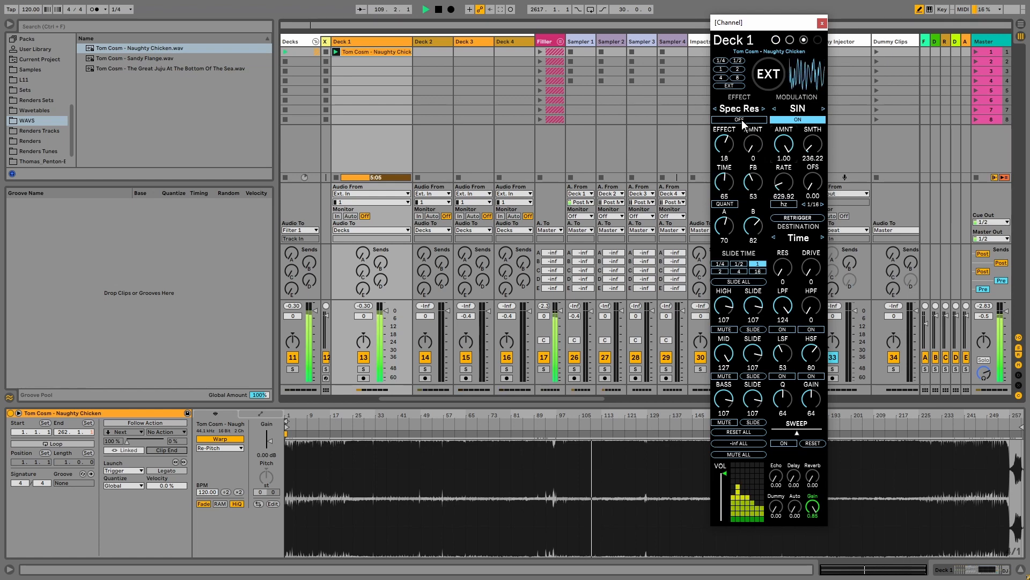
{"action": "left_click_drag", "start_coordinate": [758, 147], "coordinate": [758, 121]}
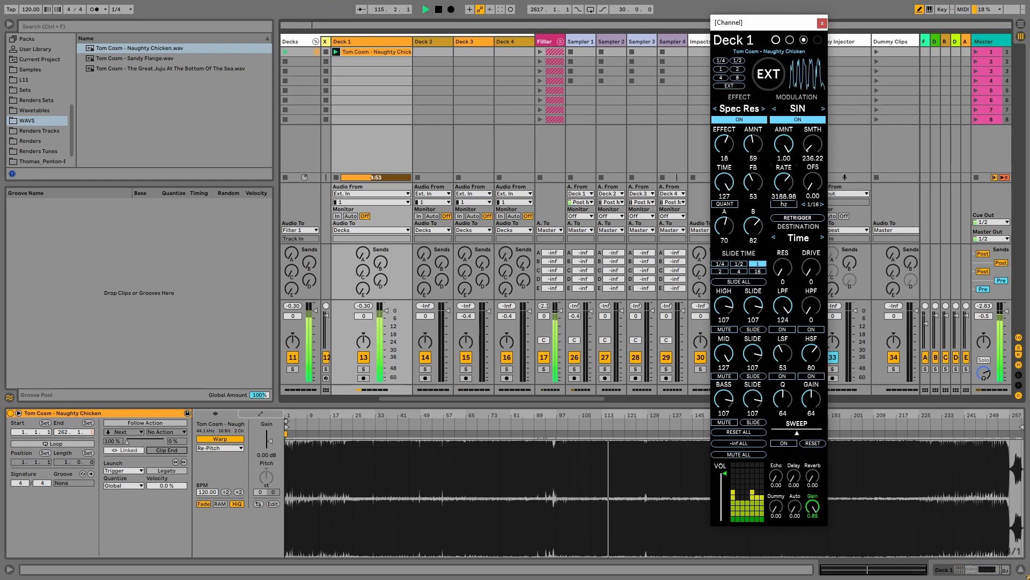
{"action": "mouse_move", "coordinate": [783, 153]}
{"action": "left_mouse_down"}
{"action": "mouse_move", "coordinate": [783, 195]}
{"action": "mouse_move", "coordinate": [810, 190]}
{"action": "mouse_move", "coordinate": [810, 156]}
{"action": "mouse_move", "coordinate": [789, 187]}
{"action": "mouse_move", "coordinate": [781, 153]}
{"action": "left_mouse_up"}
{"action": "left_click_drag", "start_coordinate": [809, 190], "coordinate": [808, 191]}
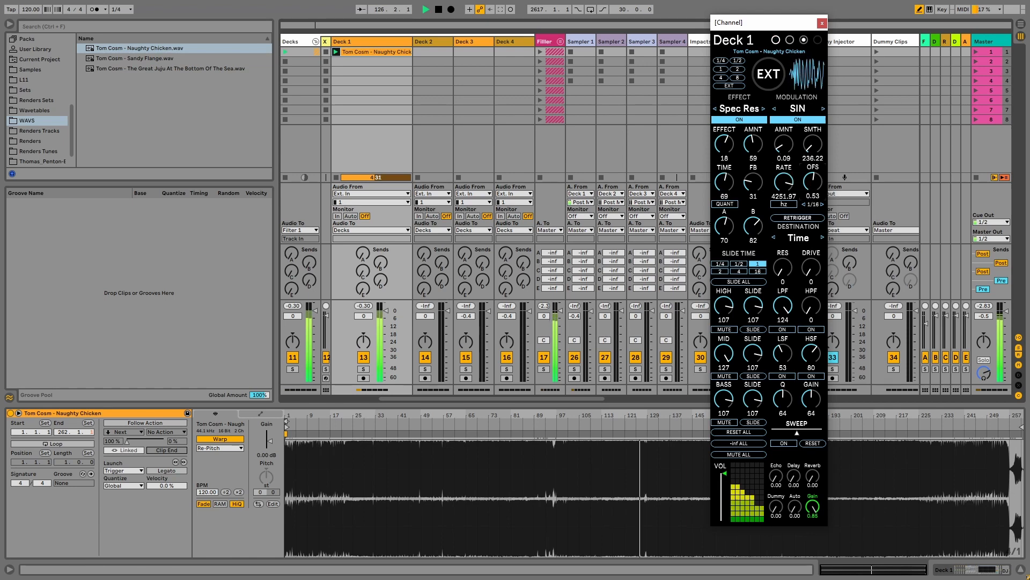
{"action": "left_click_drag", "start_coordinate": [753, 144], "coordinate": [753, 139]}
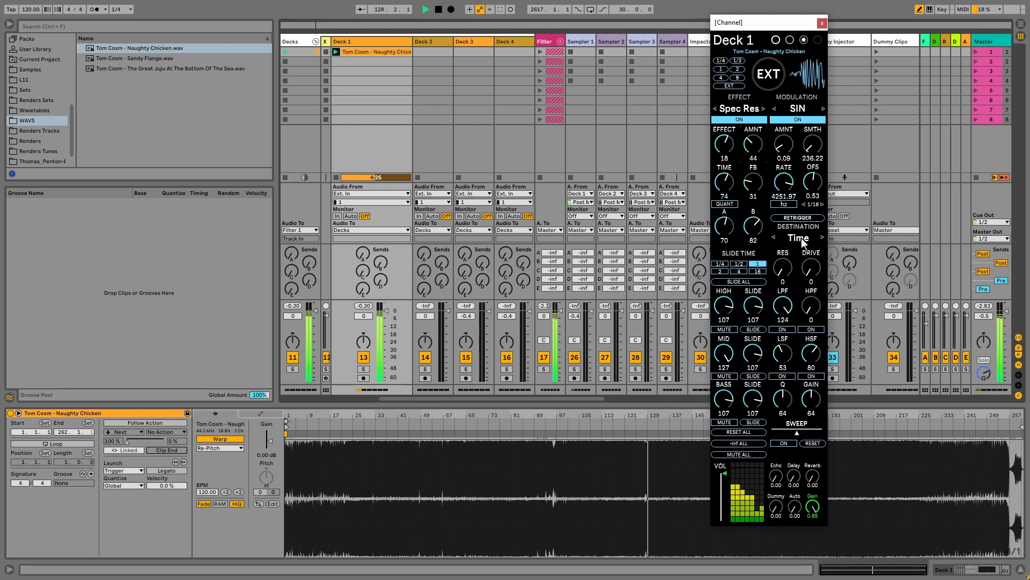
- Route the modulation to Amount with its amount at 0.59, rate at 2165.35 and offset at 0.00
{"action": "left_click", "coordinate": [823, 237]}
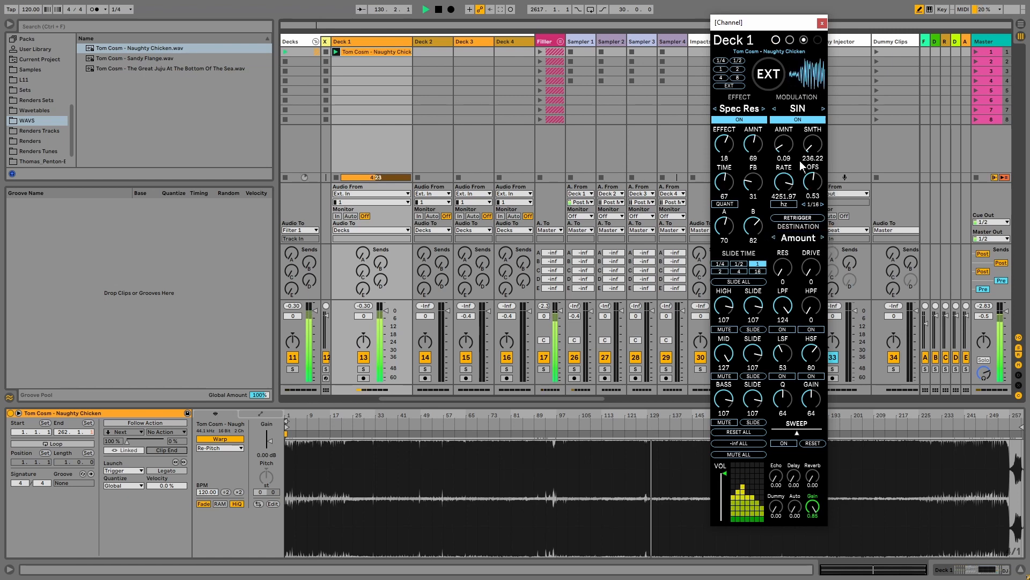
{"action": "left_click_drag", "start_coordinate": [820, 161], "coordinate": [820, 188]}
{"action": "left_click_drag", "start_coordinate": [789, 159], "coordinate": [788, 124]}
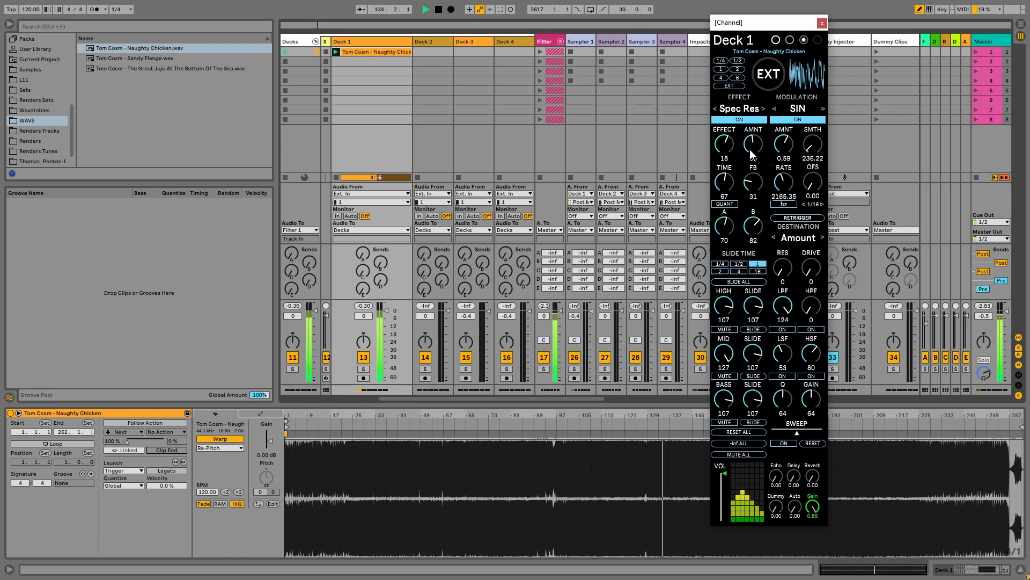
- Cycle the modulation shape through UP, DN, TRI and SQR to RND, ending with amount 0.42, rate 3031.50, smoothing 0.00 and offset 0.10
{"action": "left_click", "coordinate": [820, 110]}
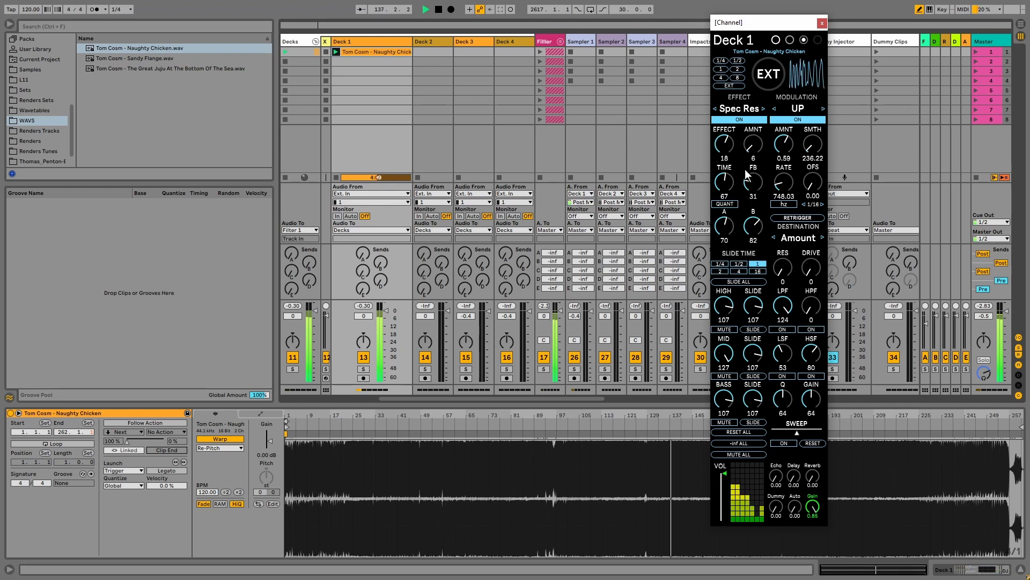
{"action": "left_click", "coordinate": [821, 111]}
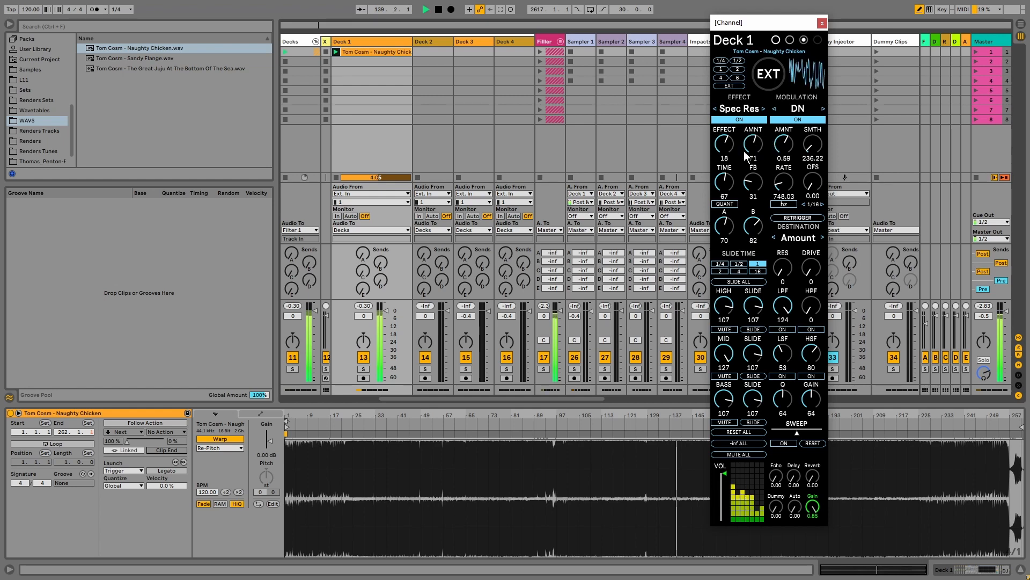
{"action": "left_click", "coordinate": [820, 108]}
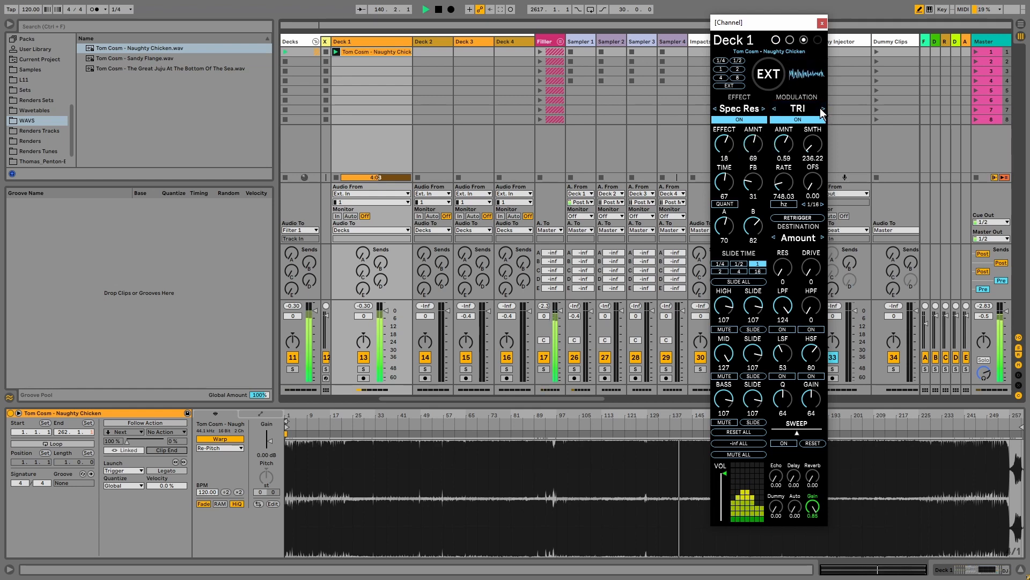
{"action": "left_click", "coordinate": [820, 109]}
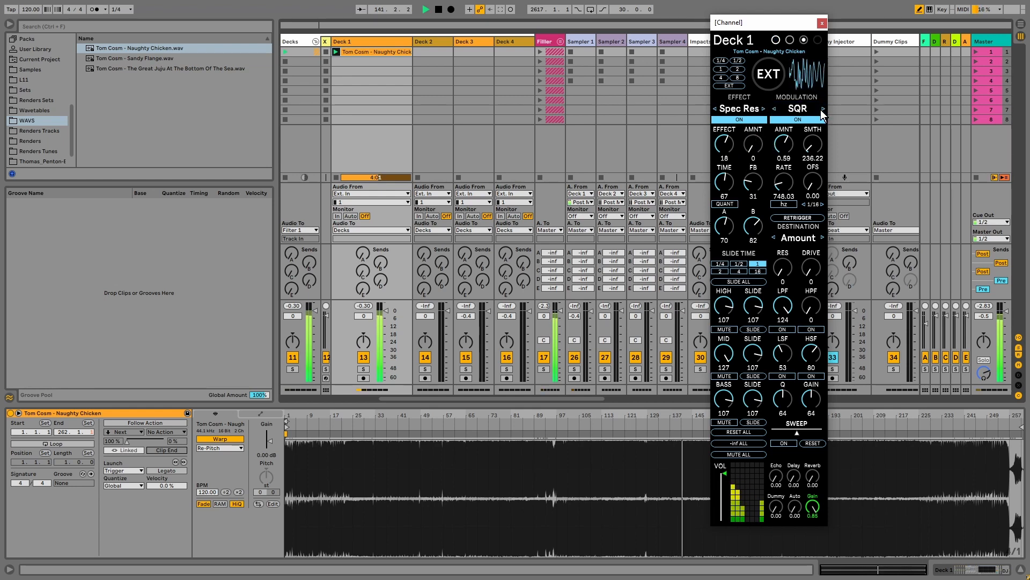
{"action": "left_click_drag", "start_coordinate": [796, 184], "coordinate": [797, 162]}
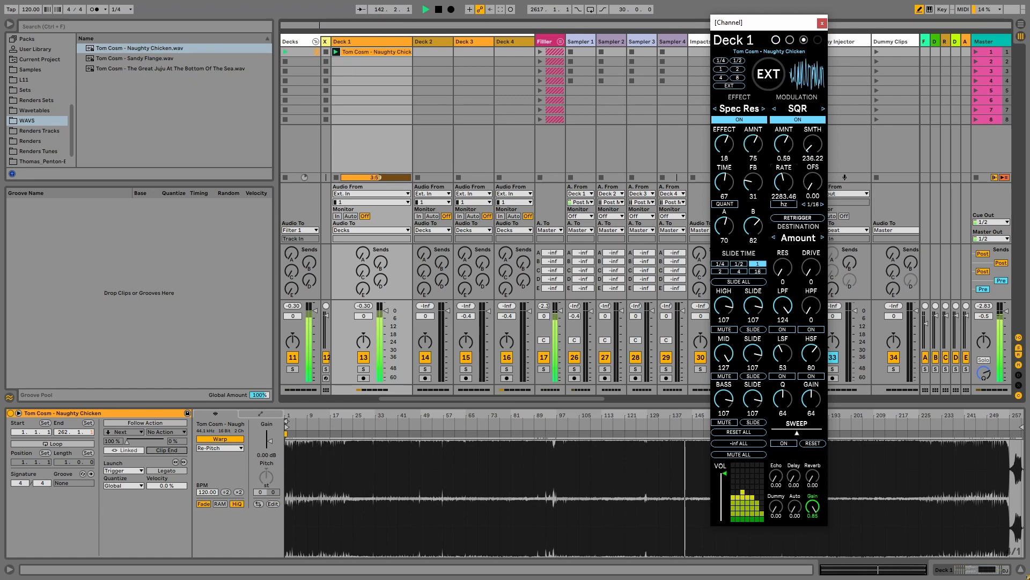
{"action": "left_click", "coordinate": [822, 108]}
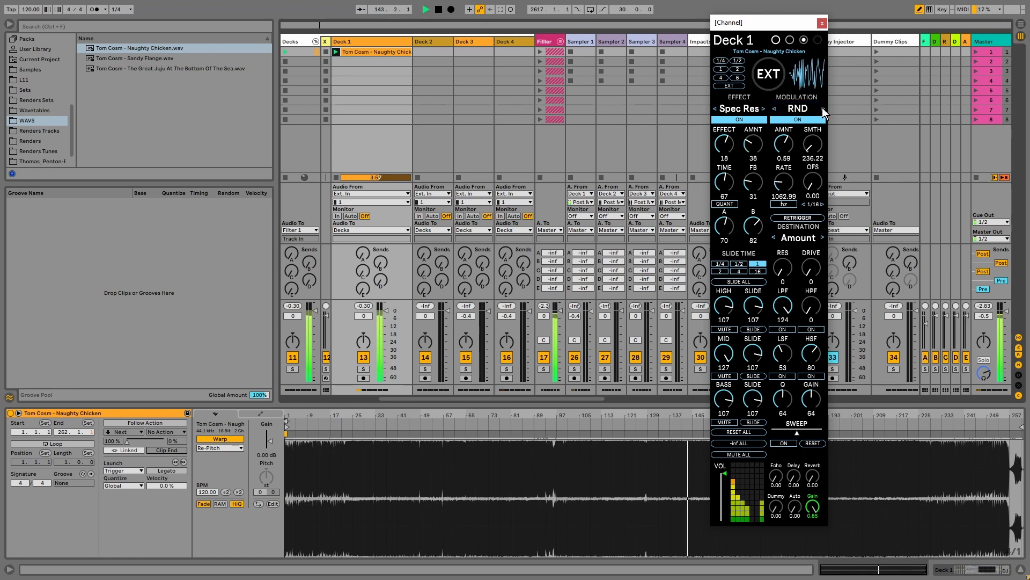
{"action": "left_click_drag", "start_coordinate": [784, 182], "coordinate": [816, 181]}
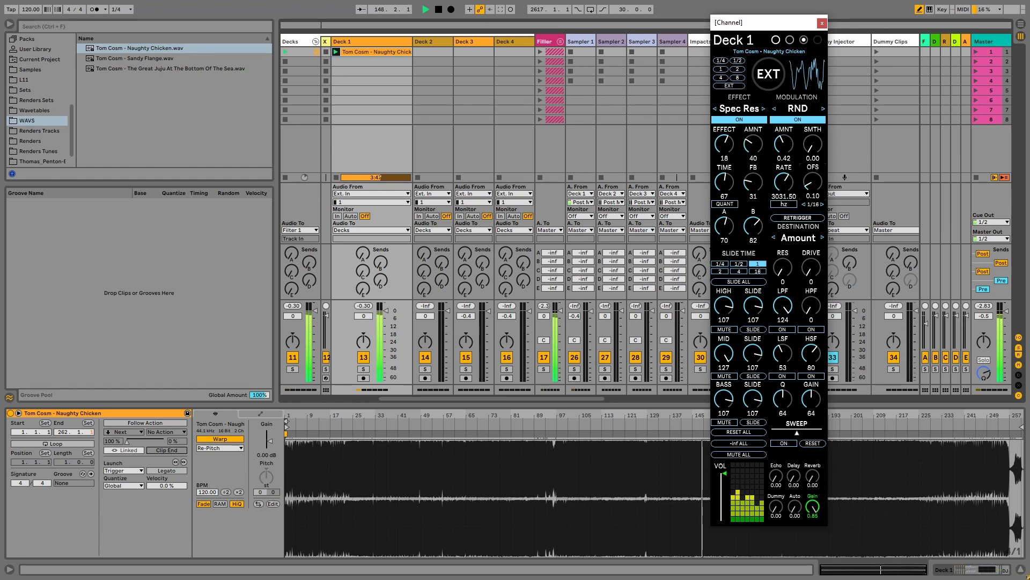
- Set the modulation shape back to UP and its amount to 0.00
{"action": "left_click", "coordinate": [776, 108]}
{"action": "left_click", "coordinate": [776, 108]}
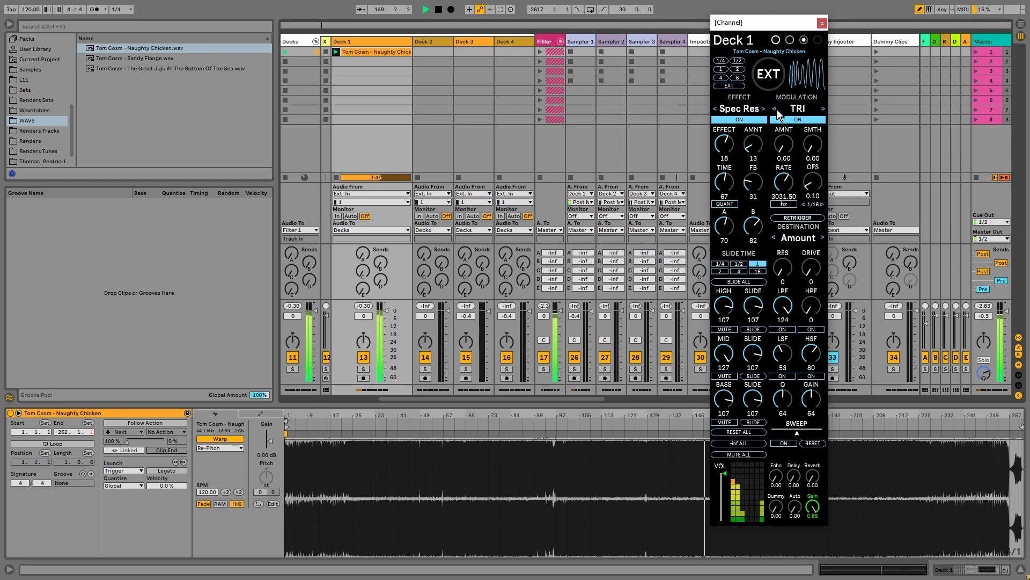
{"action": "left_click", "coordinate": [778, 109]}
{"action": "left_click", "coordinate": [776, 108]}
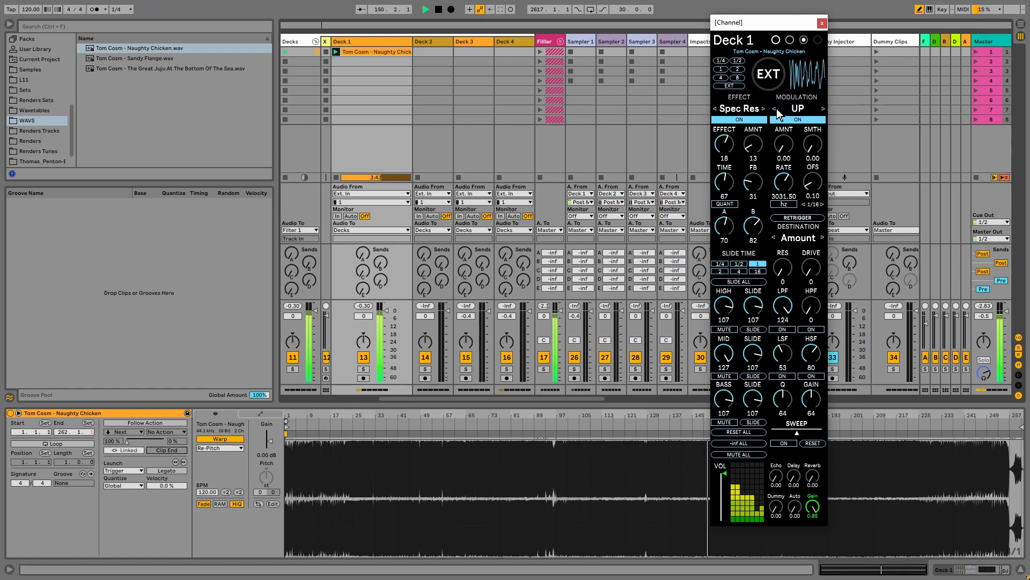
- Change Deck 1's effect to Melody and raise its amount to 127
{"action": "left_click", "coordinate": [716, 109]}
{"action": "left_click", "coordinate": [716, 109]}
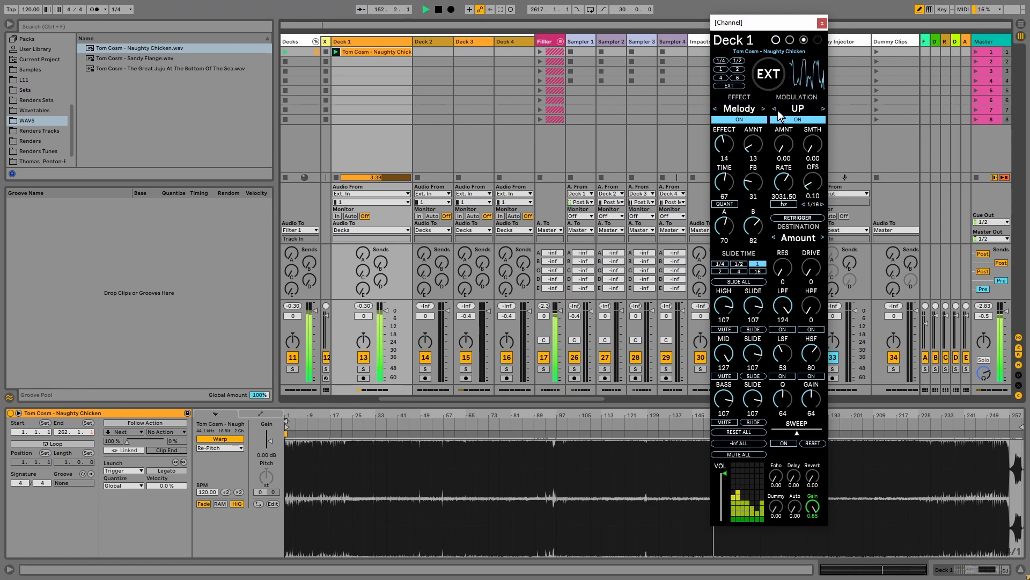
{"action": "left_click_drag", "start_coordinate": [753, 144], "coordinate": [753, 92]}
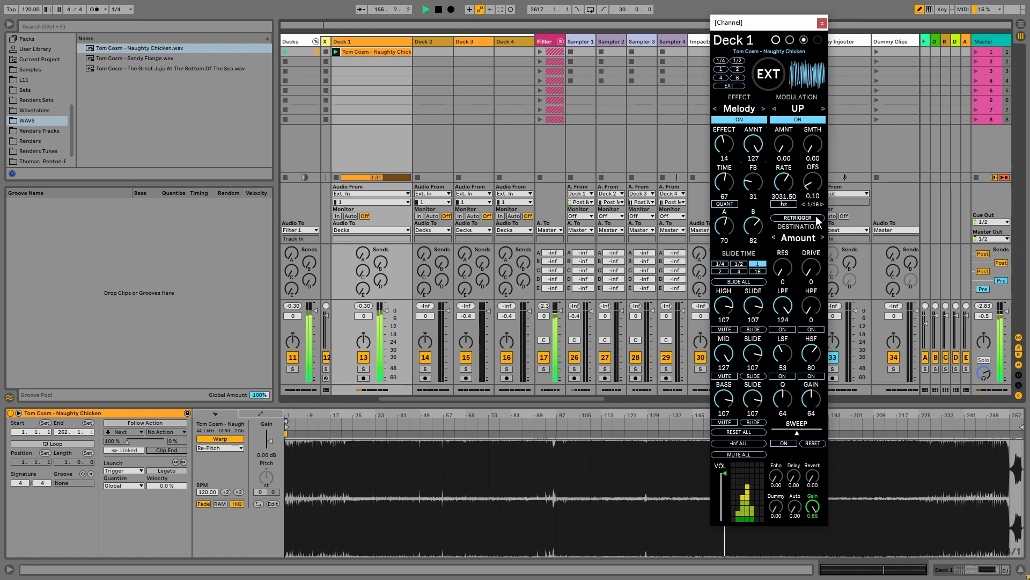
- Sync the modulation rate to the tempo at 1/2 and set the modulation amount to 0.98
{"action": "left_click", "coordinate": [784, 204]}
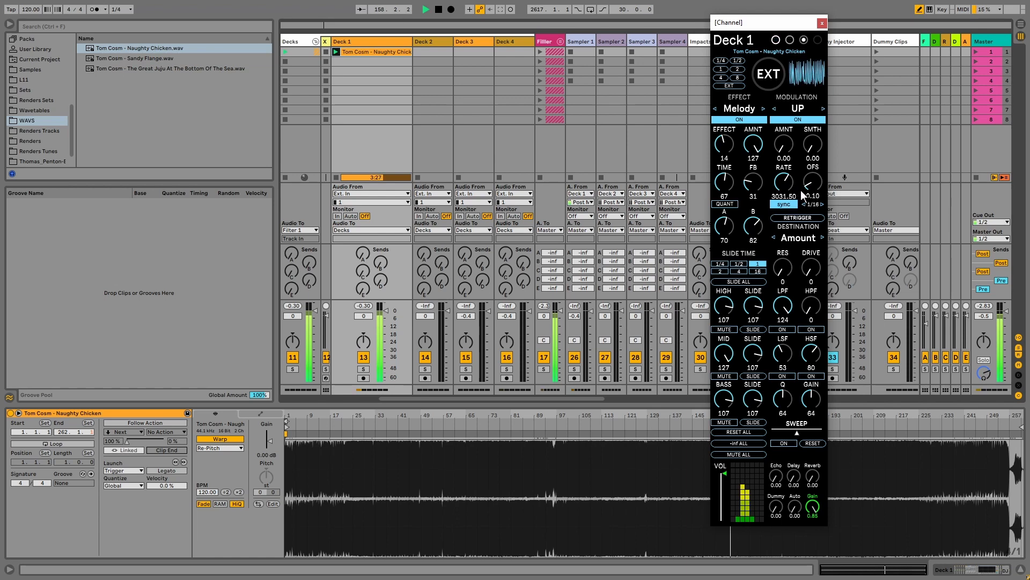
{"action": "left_click", "coordinate": [804, 204]}
{"action": "left_click", "coordinate": [804, 204]}
{"action": "left_click", "coordinate": [804, 204]}
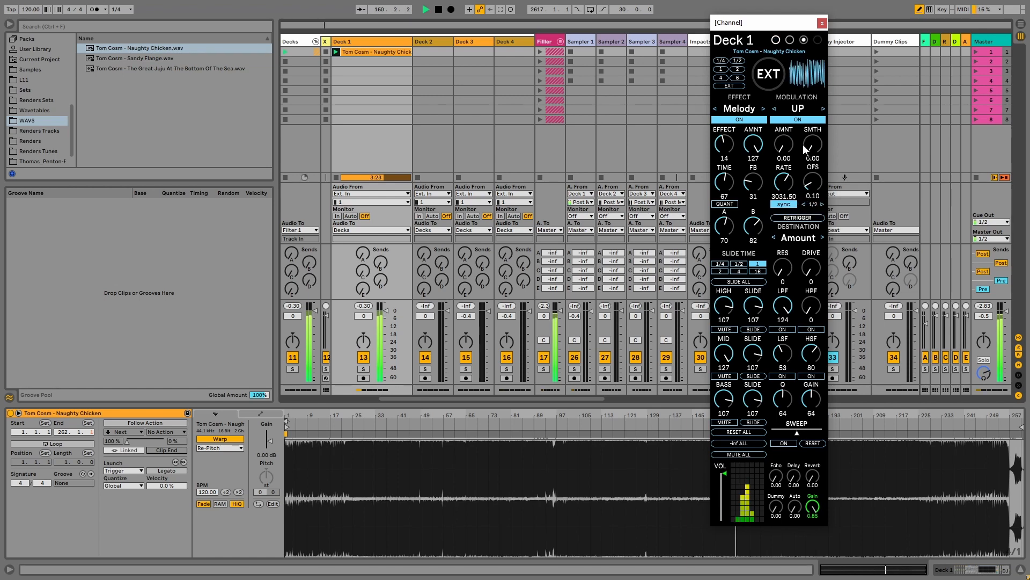
{"action": "left_click_drag", "start_coordinate": [784, 144], "coordinate": [784, 114]}
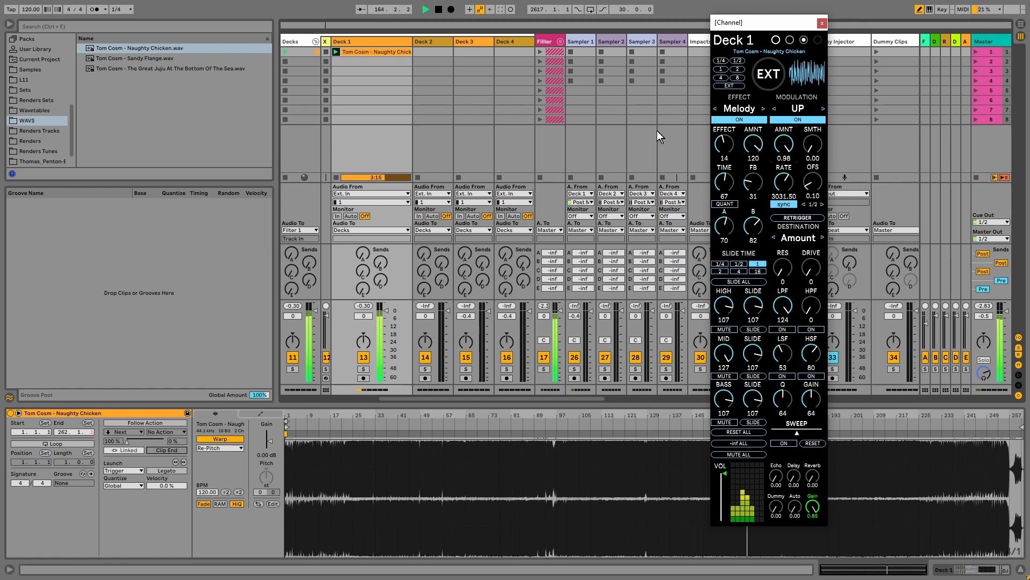
- Set the song tempo to 158 BPM
{"action": "left_click", "coordinate": [29, 9]}
{"action": "type", "text": "161"}
{"action": "key", "text": "Return"}
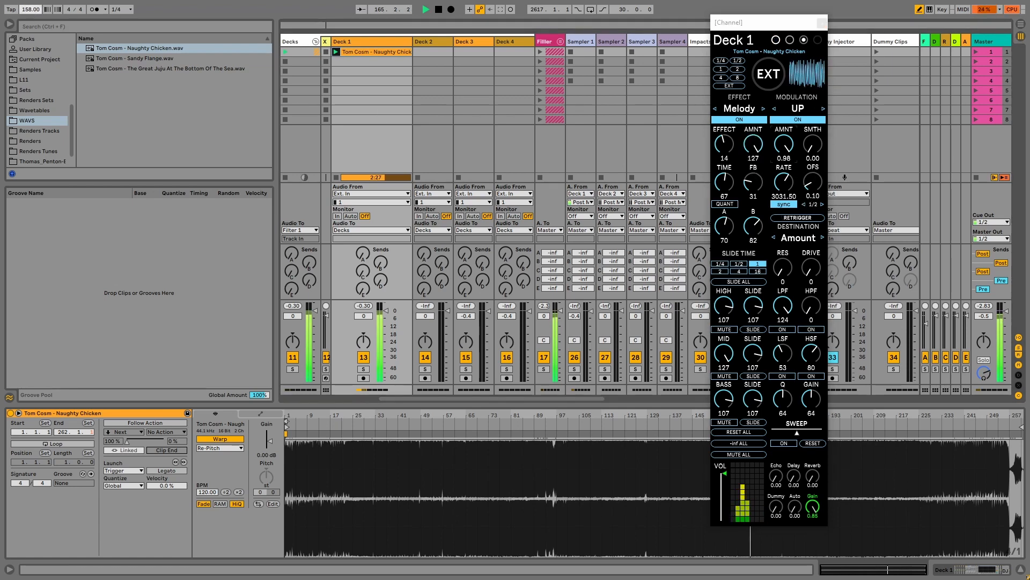
- Set the song tempo to 120 BPM and lower the effect's time to 33, feedback to 0, A to 44 and B to 51
{"action": "double_click", "coordinate": [29, 7]}
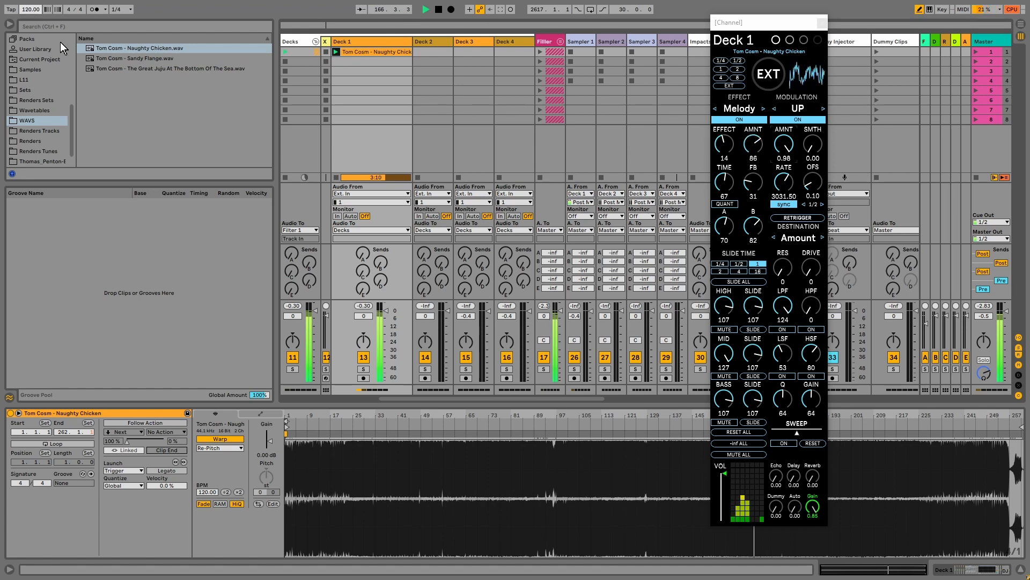
{"action": "left_click_drag", "start_coordinate": [726, 185], "coordinate": [744, 225]}
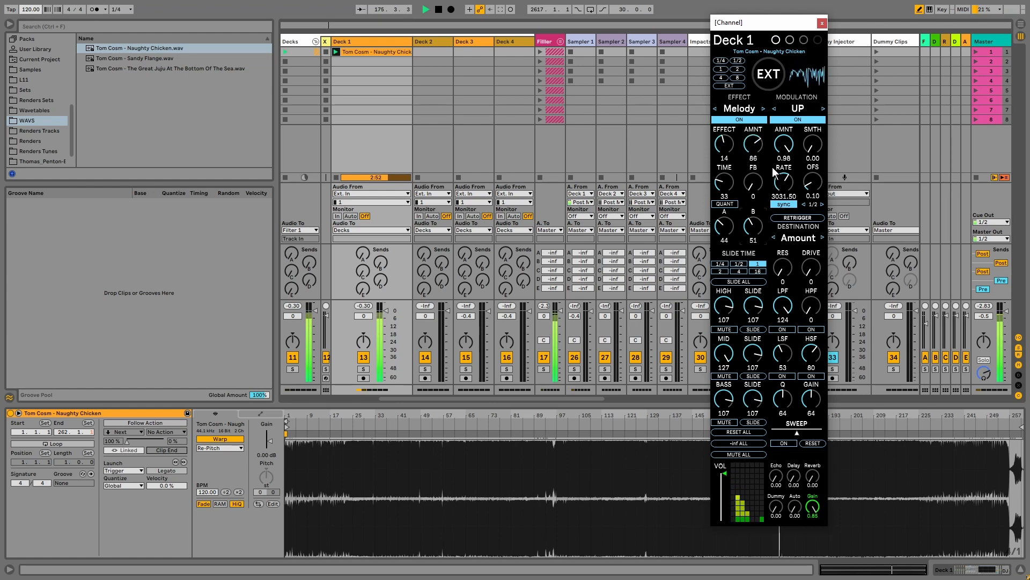
- Change Deck 1's modulation shape to DN, route its destination to B, and retrigger the modulation
{"action": "left_click", "coordinate": [806, 220]}
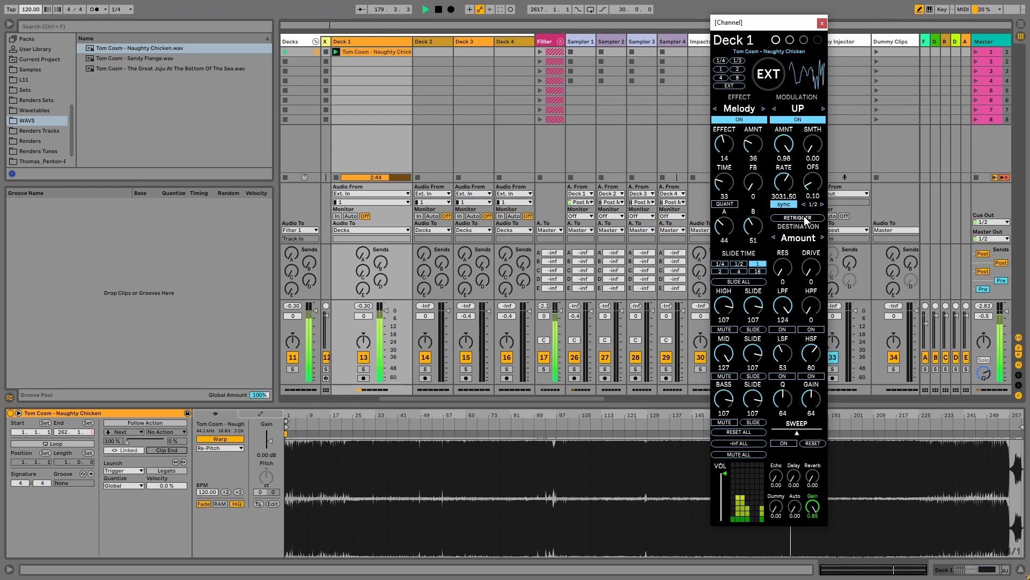
{"action": "left_click", "coordinate": [820, 110]}
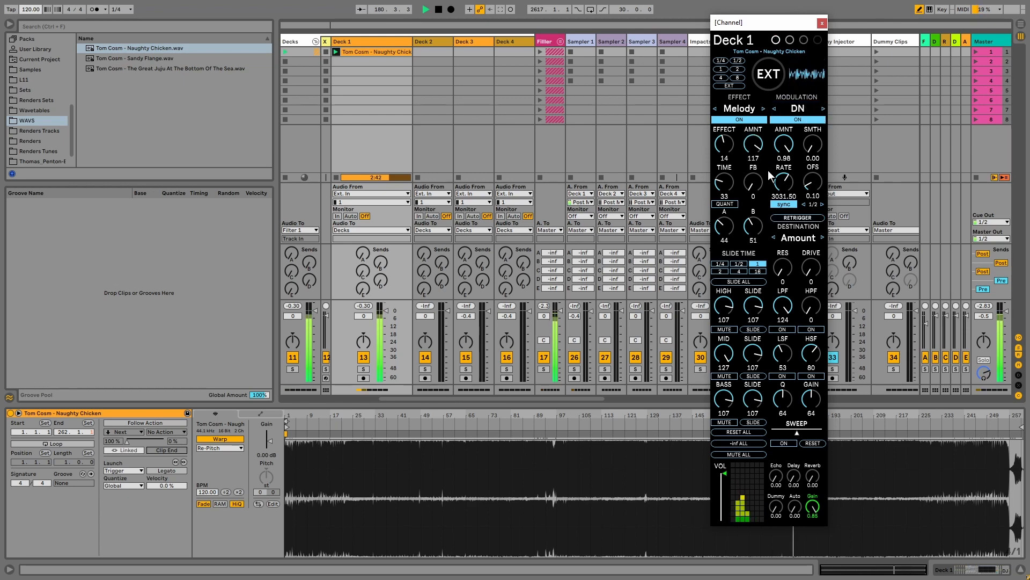
{"action": "left_click", "coordinate": [823, 237]}
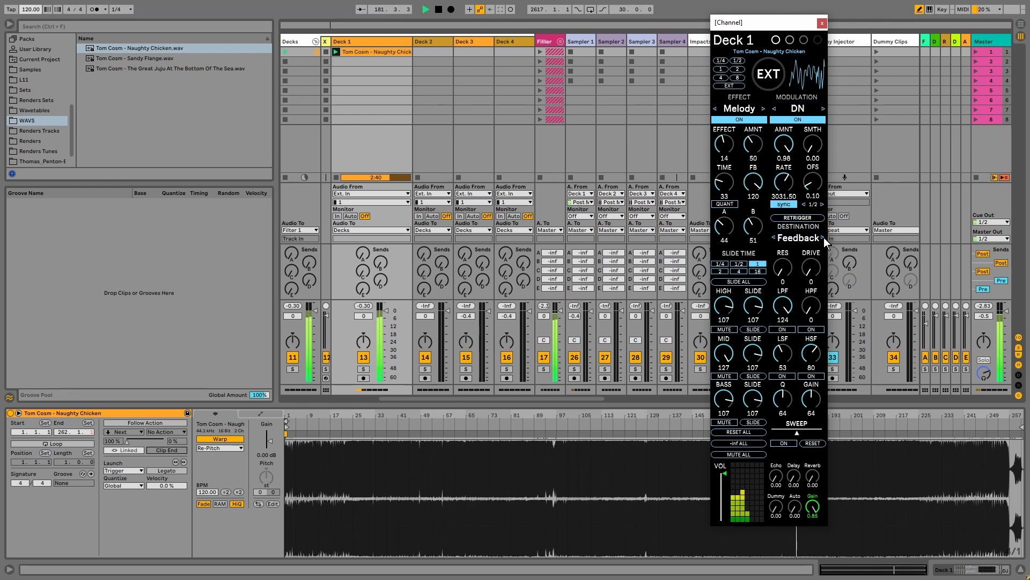
{"action": "left_click", "coordinate": [823, 237]}
{"action": "left_click", "coordinate": [822, 237]}
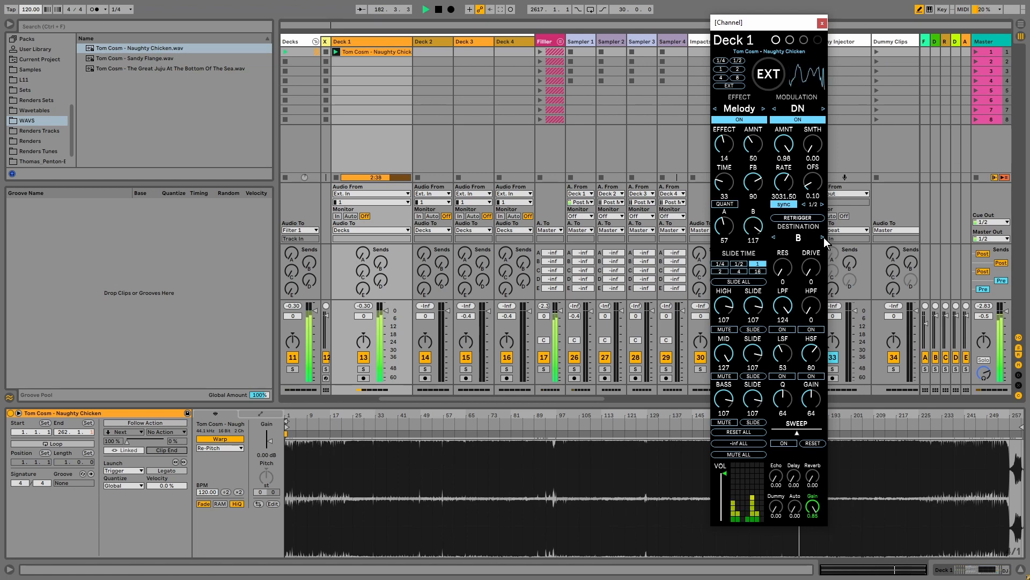
{"action": "left_click", "coordinate": [798, 218]}
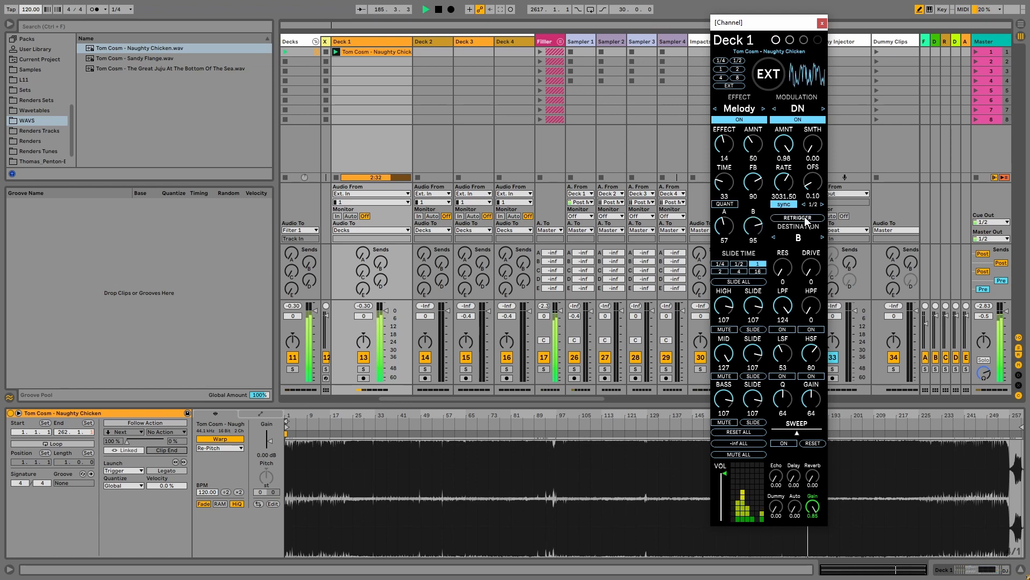
- Set the effect feedback to 62 and switch the modulation rate to hz, with the rate at 1850.39 and the amount at 0.34
{"action": "left_click_drag", "start_coordinate": [758, 169], "coordinate": [768, 201]}
{"action": "left_click", "coordinate": [785, 204]}
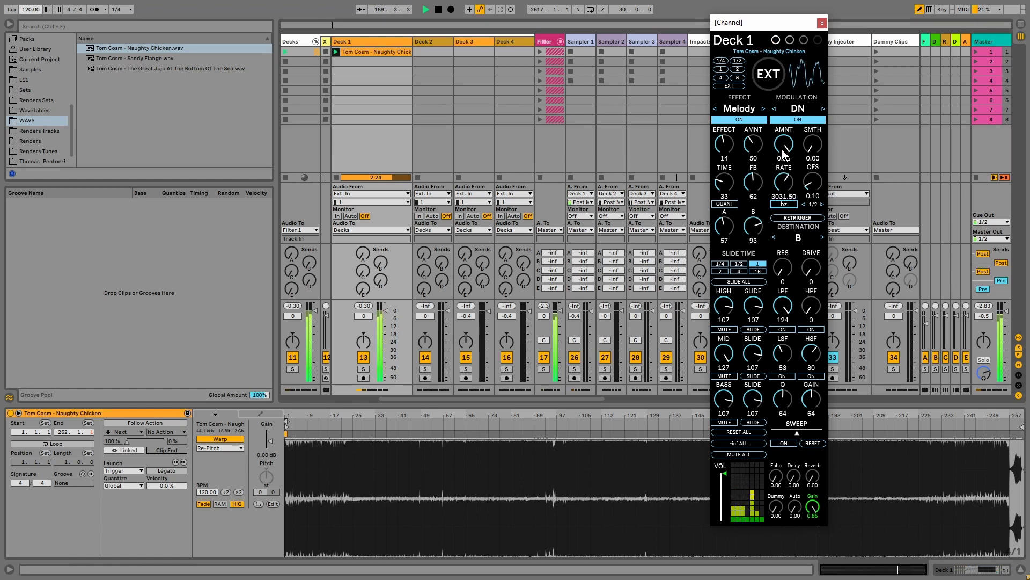
{"action": "left_click_drag", "start_coordinate": [784, 175], "coordinate": [784, 202]}
{"action": "left_click_drag", "start_coordinate": [785, 135], "coordinate": [791, 150]}
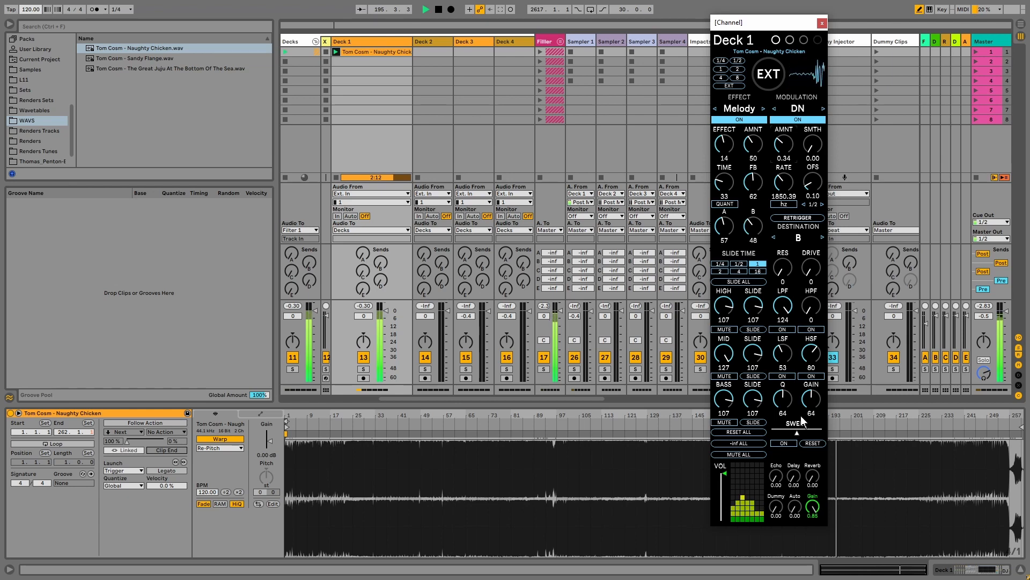
- Turn off Deck 1's effect and modulation, and try its volume fader, leaving the gain at 0.85
{"action": "left_click", "coordinate": [739, 119]}
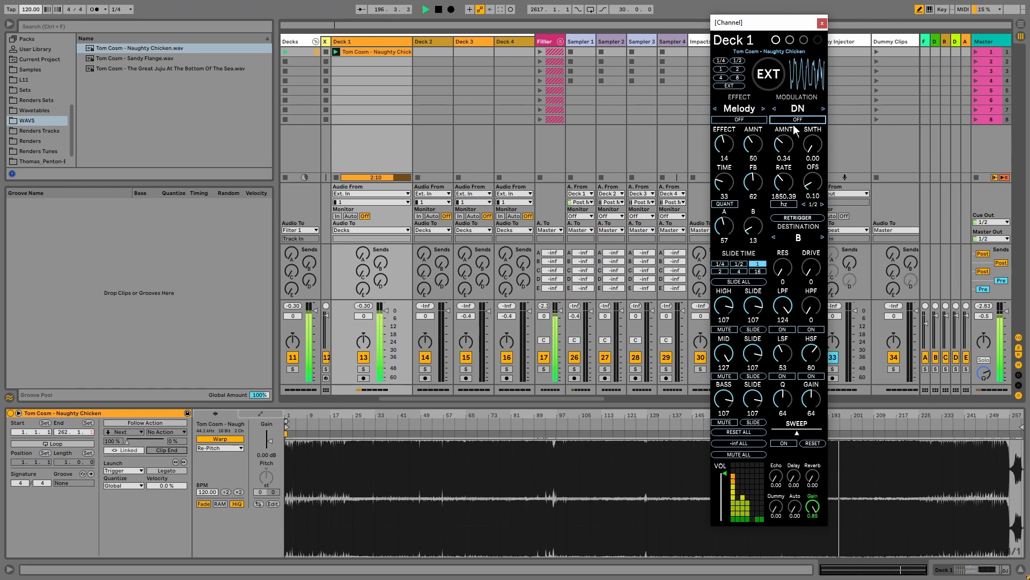
{"action": "left_click", "coordinate": [795, 119]}
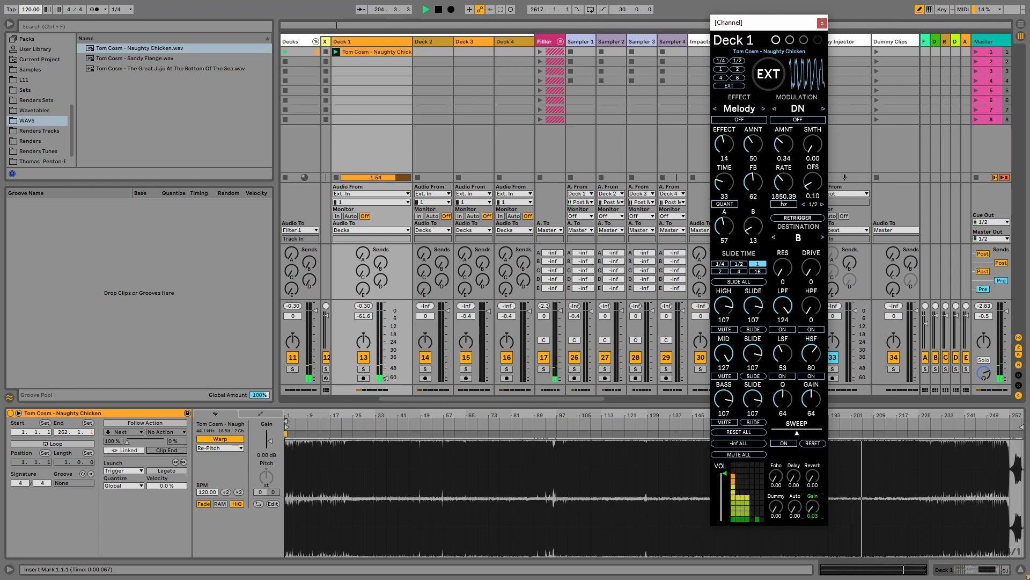
{"action": "left_click_drag", "start_coordinate": [719, 481], "coordinate": [720, 516]}
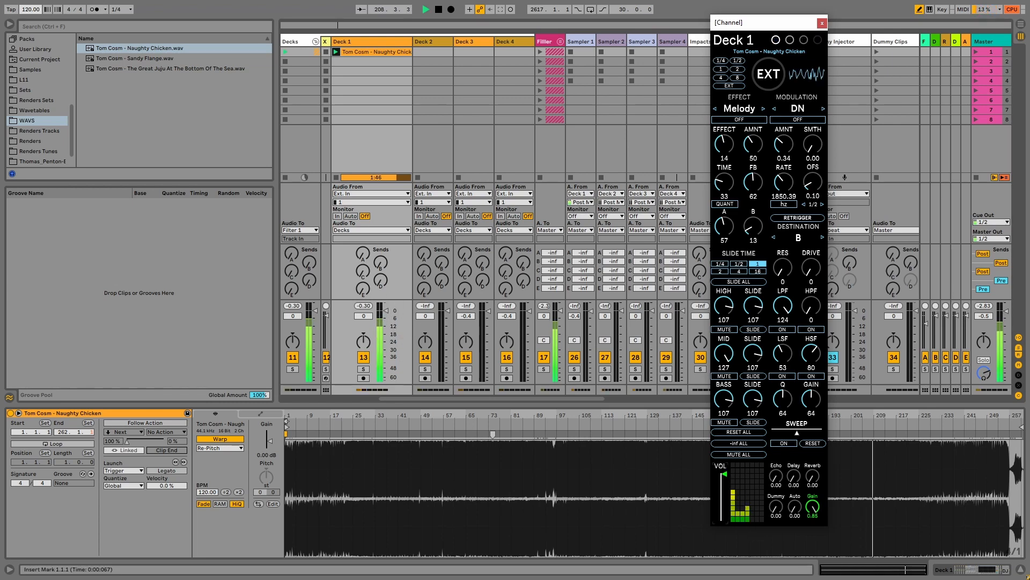
{"action": "left_click_drag", "start_coordinate": [812, 508], "coordinate": [781, 467]}
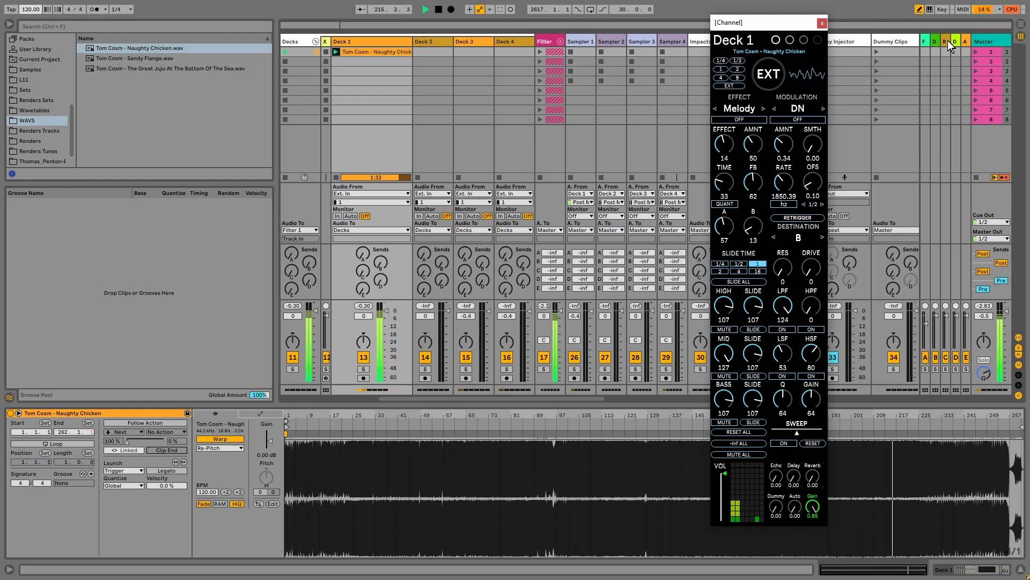
- Examine the devices on the delay and reverb return tracks
{"action": "left_click", "coordinate": [926, 41]}
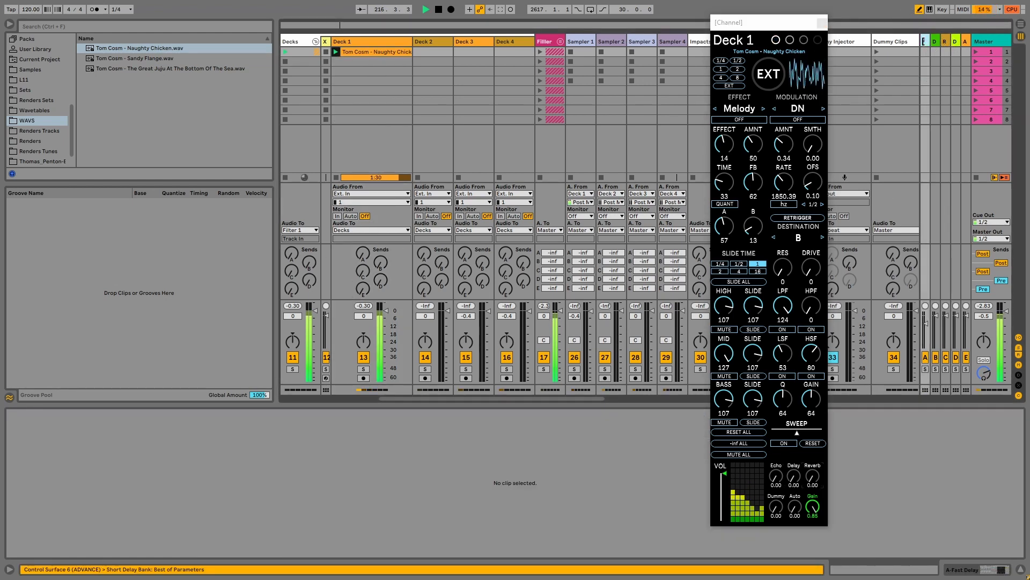
{"action": "left_click", "coordinate": [935, 41]}
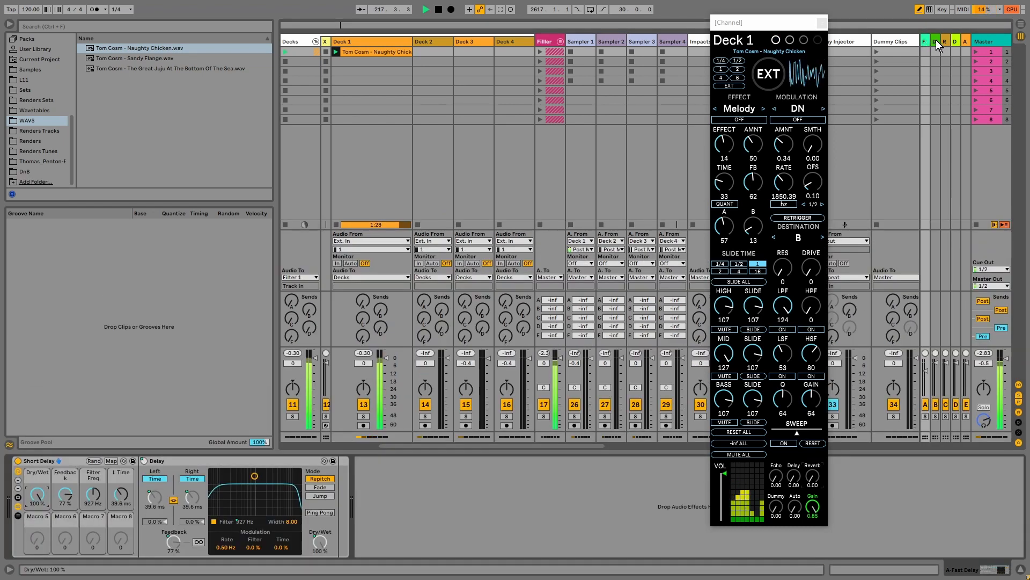
{"action": "left_click", "coordinate": [936, 40]}
{"action": "left_click", "coordinate": [945, 41]}
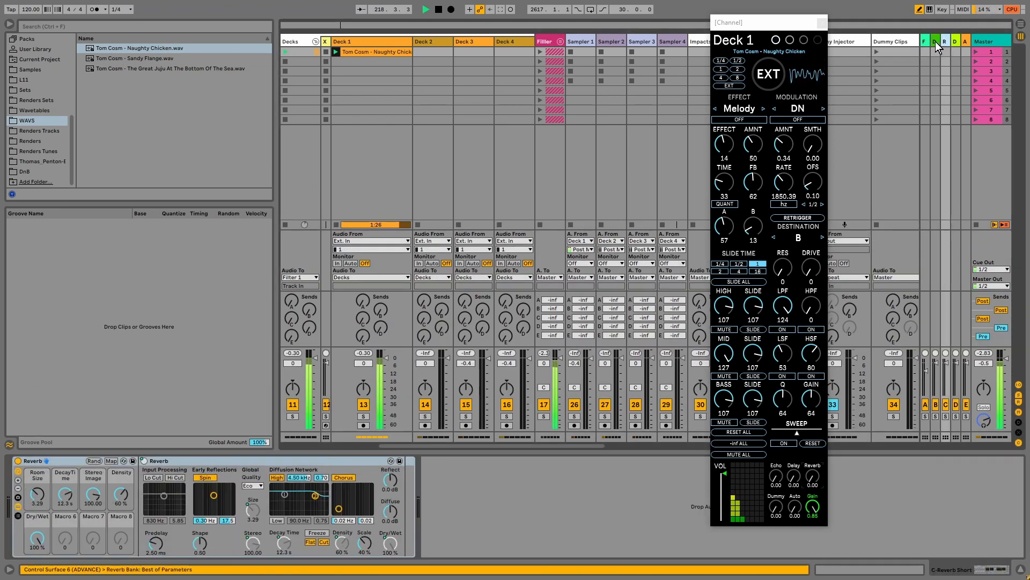
- Raise Deck 1's Echo send to 1.00 and set the Short Delay return's L Time to 129 ms
{"action": "left_click", "coordinate": [926, 42]}
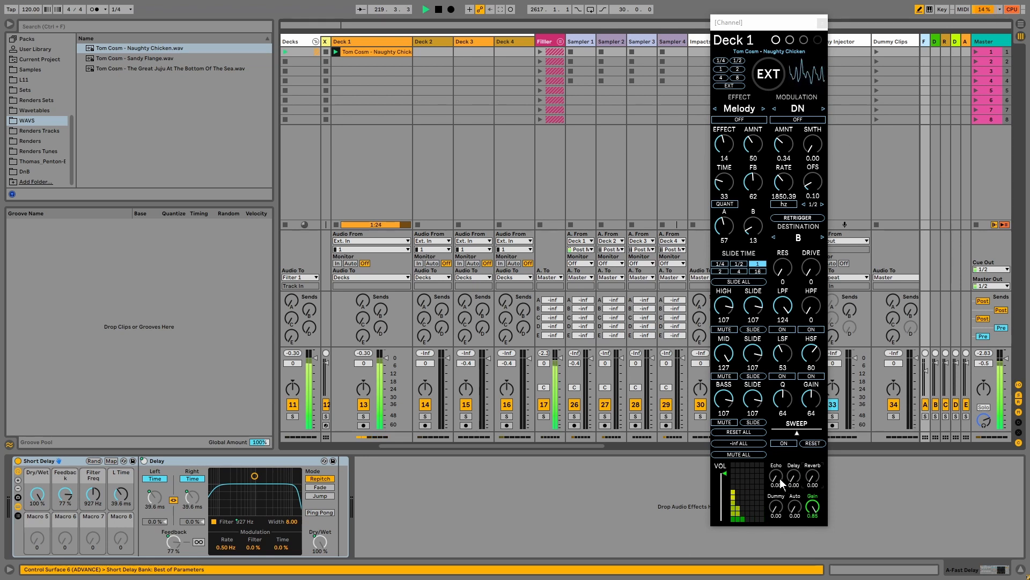
{"action": "left_click_drag", "start_coordinate": [780, 478], "coordinate": [780, 456]}
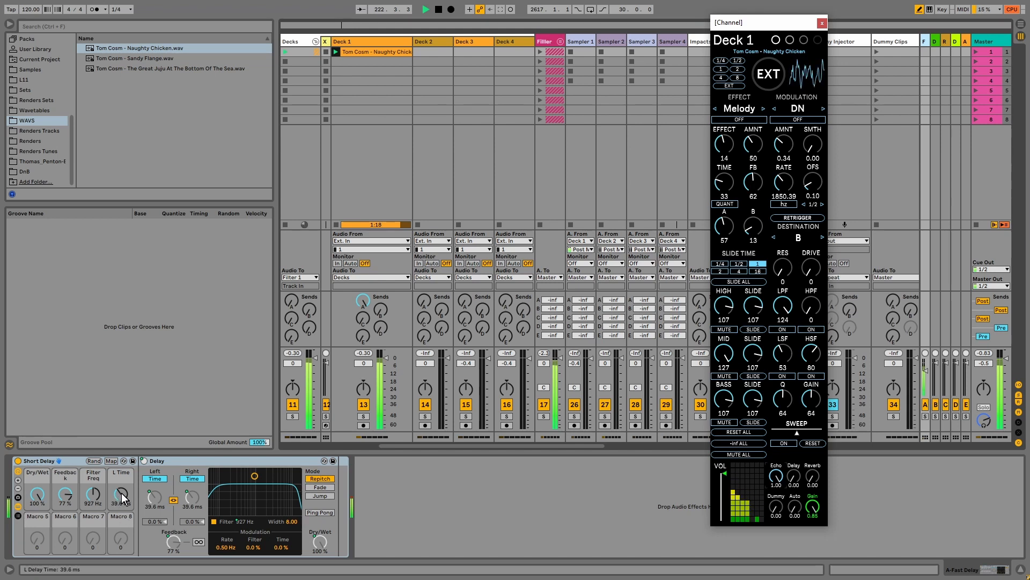
{"action": "left_click", "coordinate": [123, 499]}
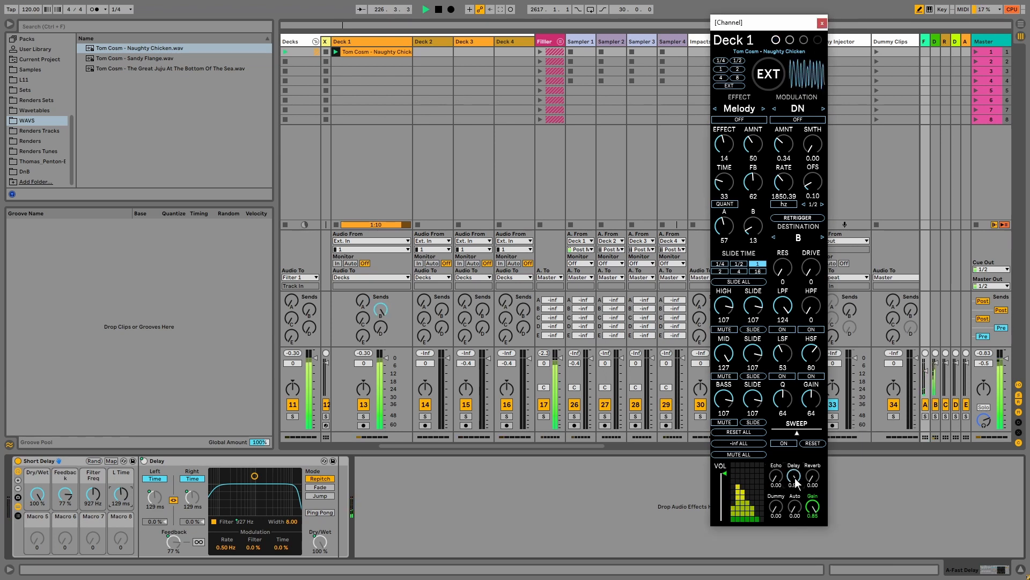
- Show the Dub Delay return and try Deck 1's Delay and Reverb sends at 1.00, returning both to 0.00
{"action": "left_click", "coordinate": [936, 42]}
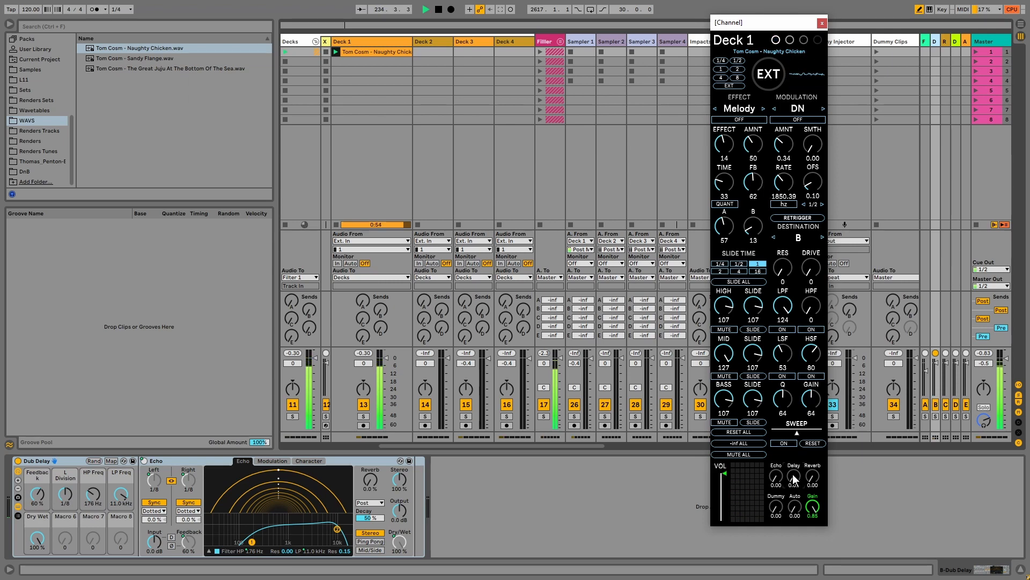
{"action": "mouse_move", "coordinate": [794, 477]}
{"action": "left_mouse_down"}
{"action": "mouse_move", "coordinate": [794, 529]}
{"action": "mouse_move", "coordinate": [781, 475]}
{"action": "left_mouse_up"}
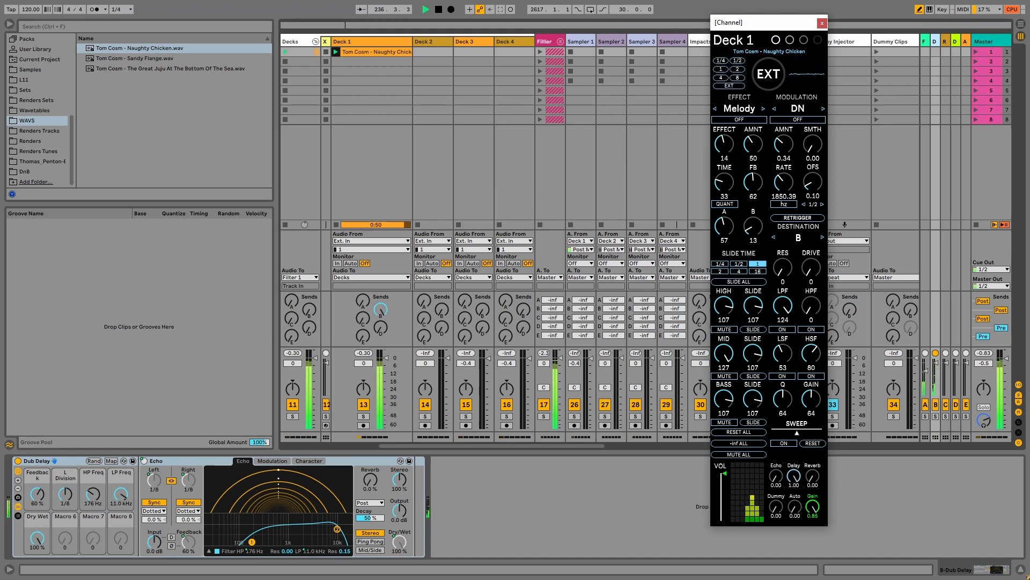
{"action": "left_click_drag", "start_coordinate": [794, 477], "coordinate": [794, 524]}
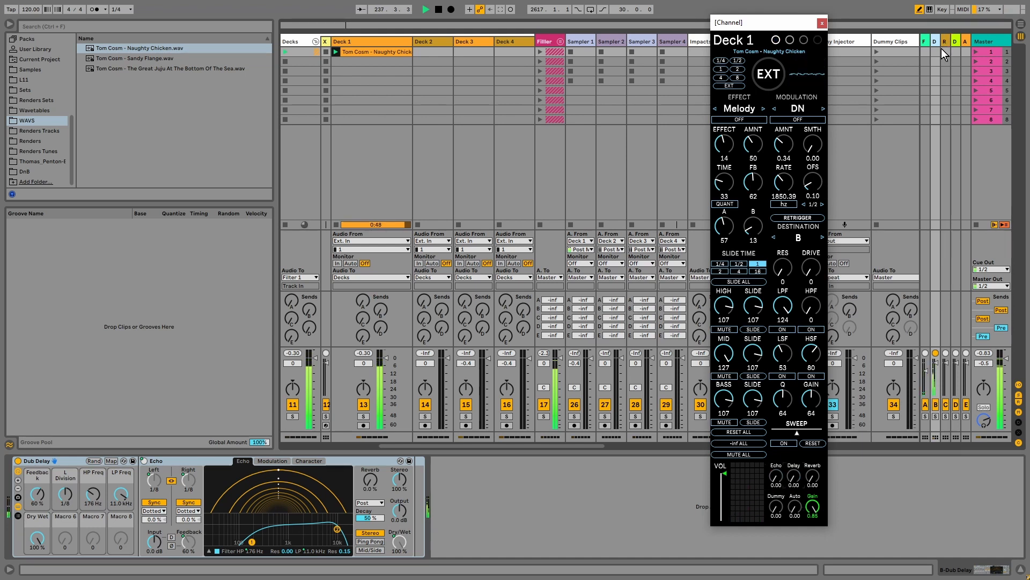
{"action": "left_click_drag", "start_coordinate": [812, 477], "coordinate": [812, 430]}
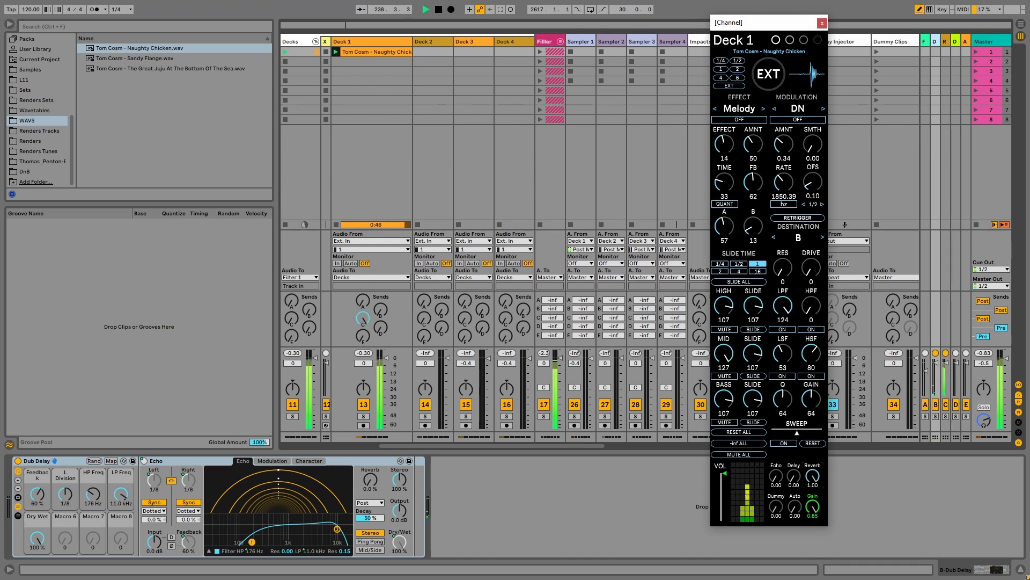
{"action": "left_click_drag", "start_coordinate": [813, 476], "coordinate": [813, 430]}
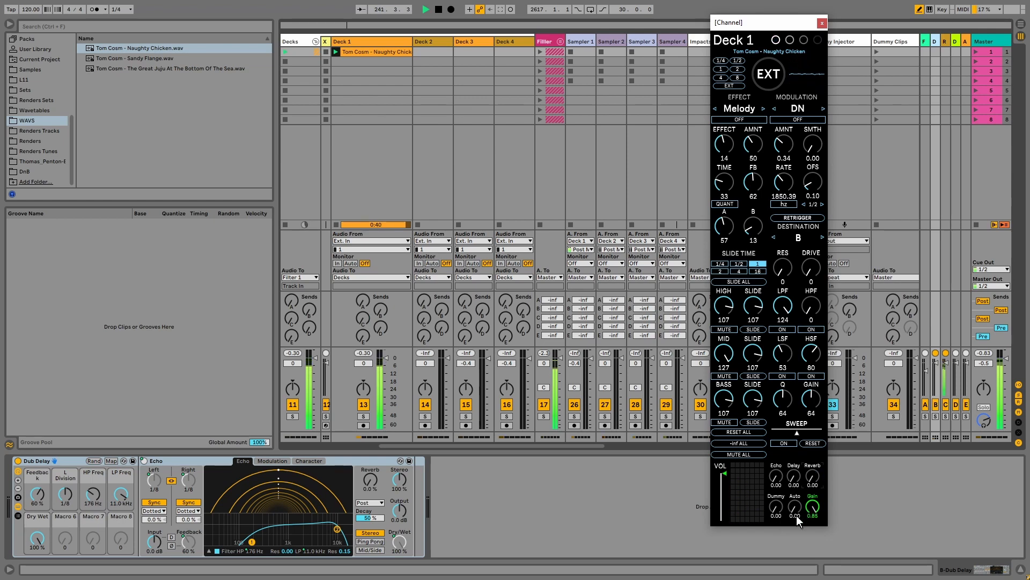
- Move the floating Channel window over the browser area and view the dummy effect tracks
{"action": "left_click_drag", "start_coordinate": [761, 24], "coordinate": [141, 34]}
{"action": "scroll", "coordinate": [755, 108], "scroll_direction": "right", "scroll_amount": 5}
{"action": "scroll", "coordinate": [635, 120], "scroll_direction": "right", "scroll_amount": 5}
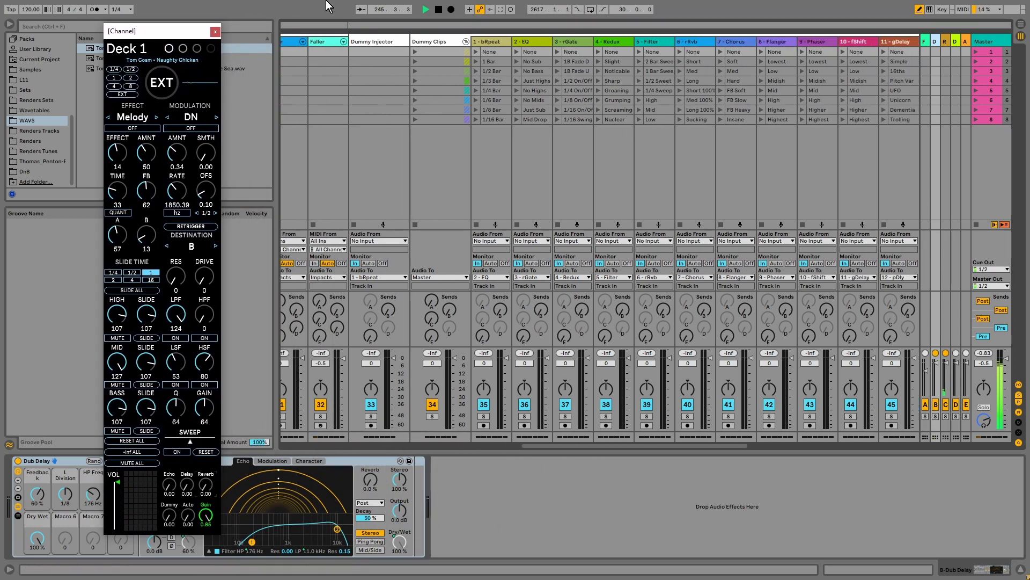
{"action": "scroll", "coordinate": [424, 111], "scroll_direction": "left", "scroll_amount": 2}
{"action": "scroll", "coordinate": [424, 111], "scroll_direction": "left", "scroll_amount": 8}
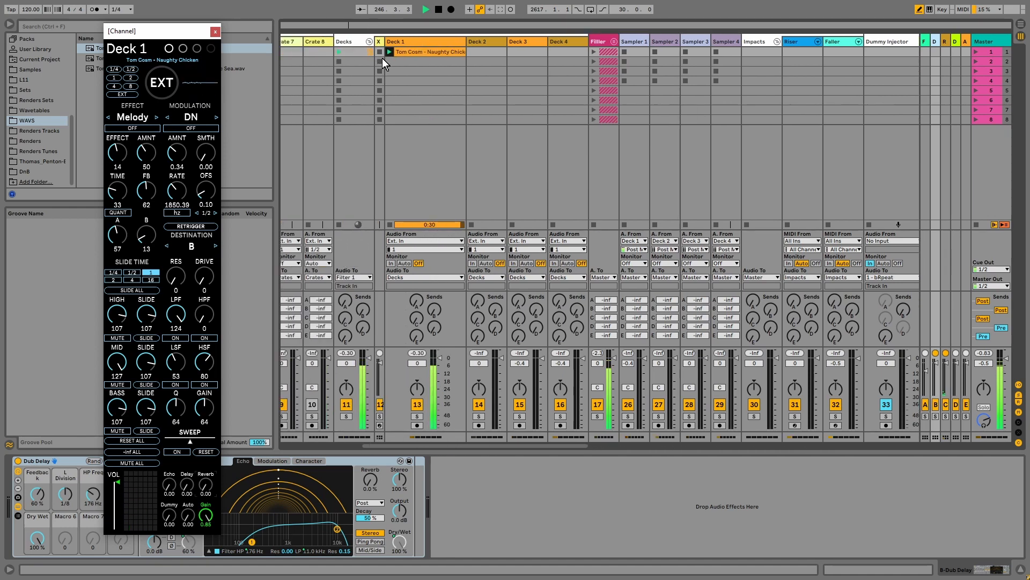
- Relaunch the Naughty Chicken clip on Deck 1 and raise the deck's Dummy send to 1.00
{"action": "left_click", "coordinate": [391, 54]}
{"action": "scroll", "coordinate": [666, 169], "scroll_direction": "right", "scroll_amount": 8}
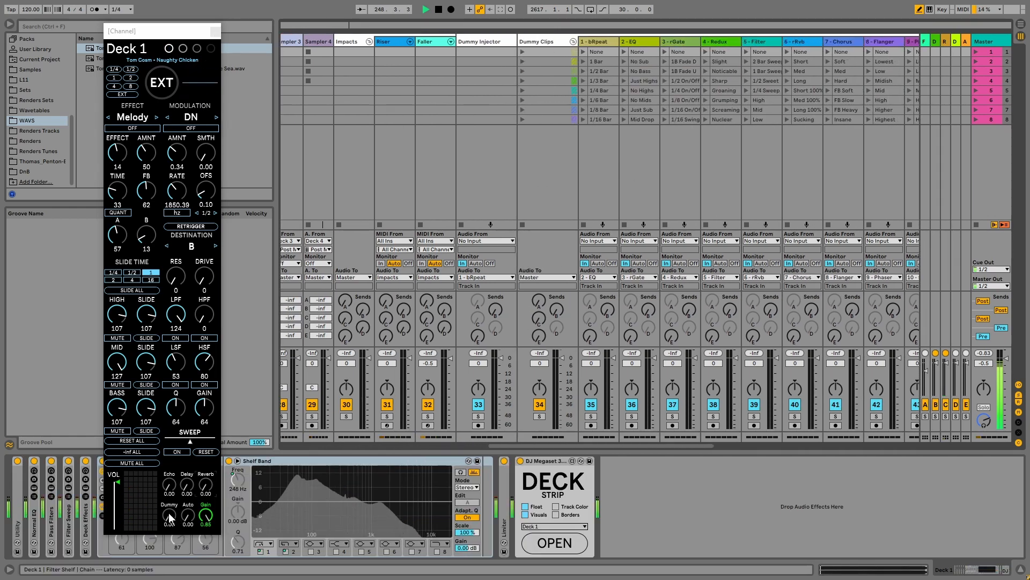
{"action": "left_click_drag", "start_coordinate": [168, 513], "coordinate": [169, 460]}
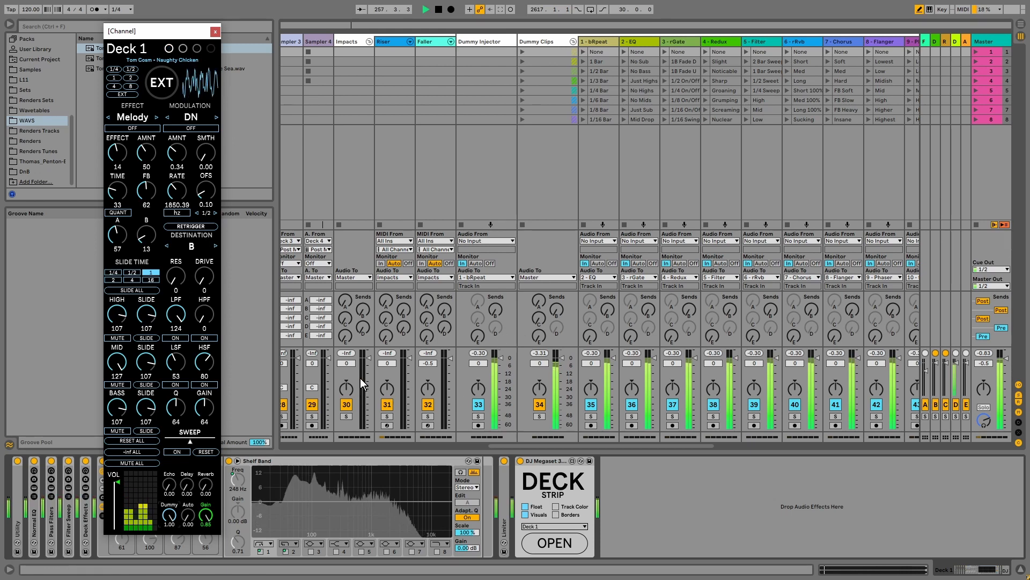
- Lower Deck 1's track volume to -inf dB
{"action": "scroll", "coordinate": [360, 378], "scroll_direction": "left", "scroll_amount": 3}
{"action": "scroll", "coordinate": [397, 373], "scroll_direction": "left", "scroll_amount": 10}
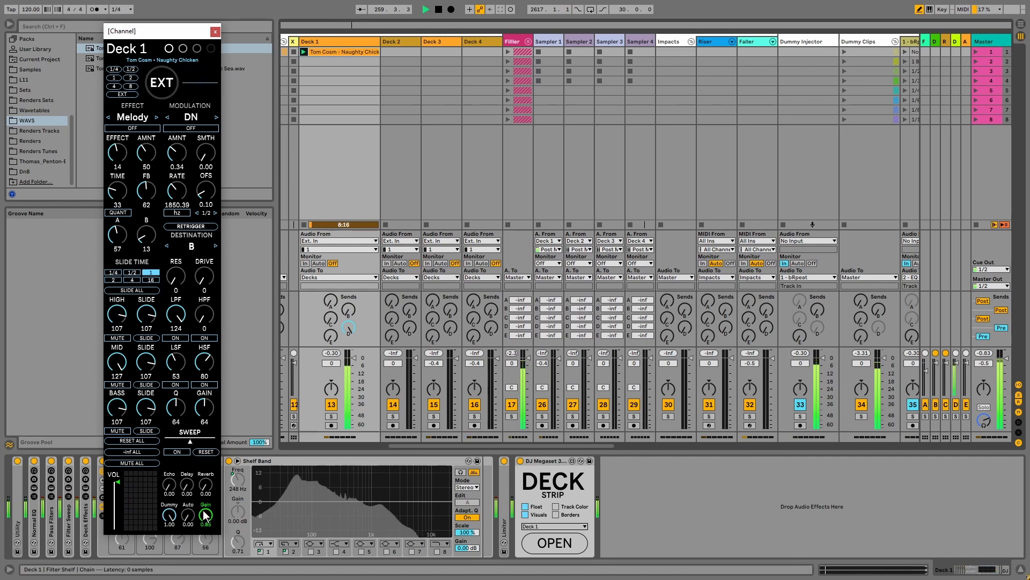
{"action": "left_click_drag", "start_coordinate": [354, 373], "coordinate": [354, 427]}
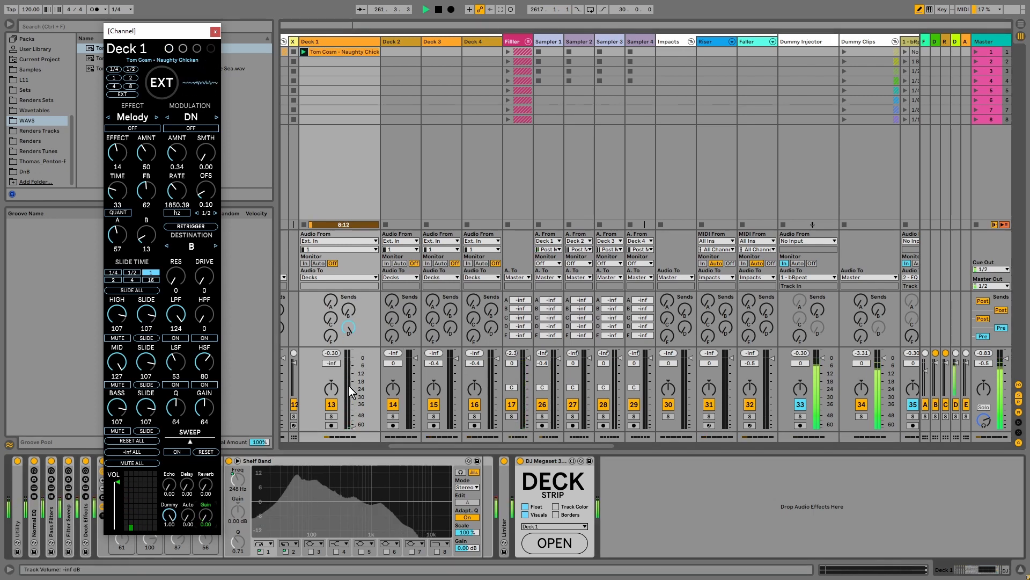
- Launch dummy clips Sharp on Redux, Short on rVrb and Low on Phaser, and return Deck 1's Dummy send to 0.00 and Gain to 0.85
{"action": "scroll", "coordinate": [323, 279], "scroll_direction": "right", "scroll_amount": 5}
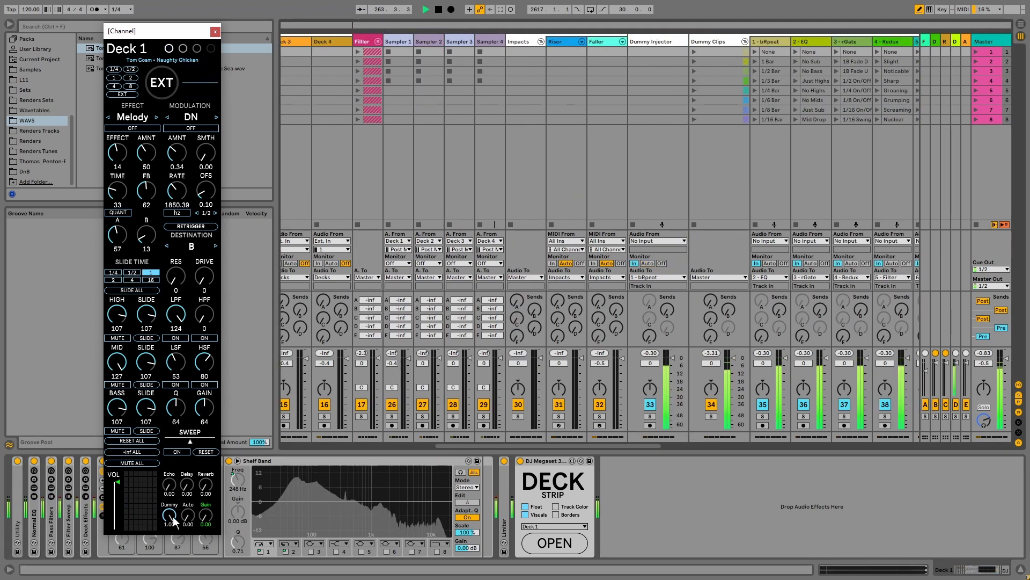
{"action": "scroll", "coordinate": [700, 298], "scroll_direction": "right", "scroll_amount": 5}
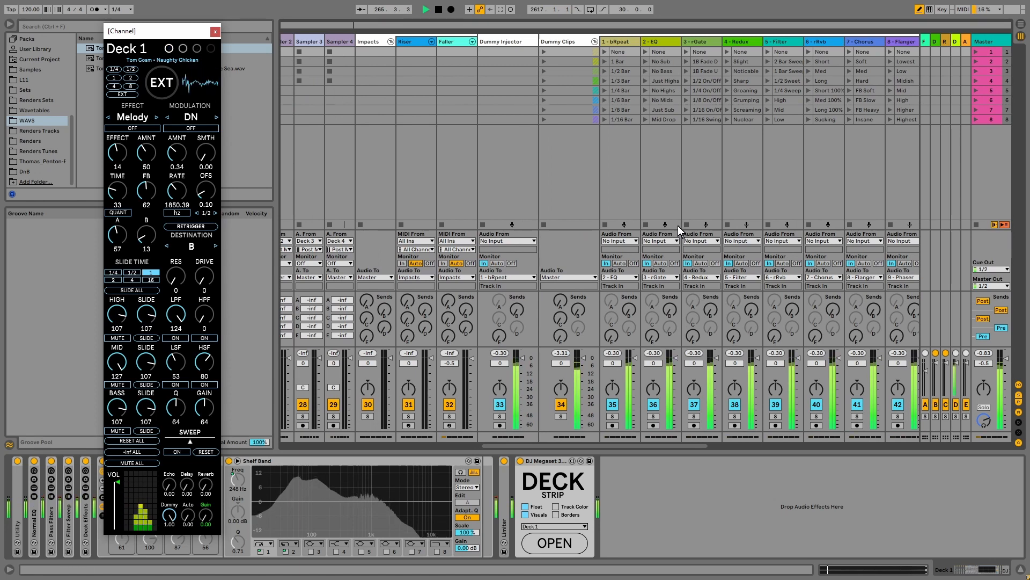
{"action": "scroll", "coordinate": [678, 225], "scroll_direction": "right", "scroll_amount": 3}
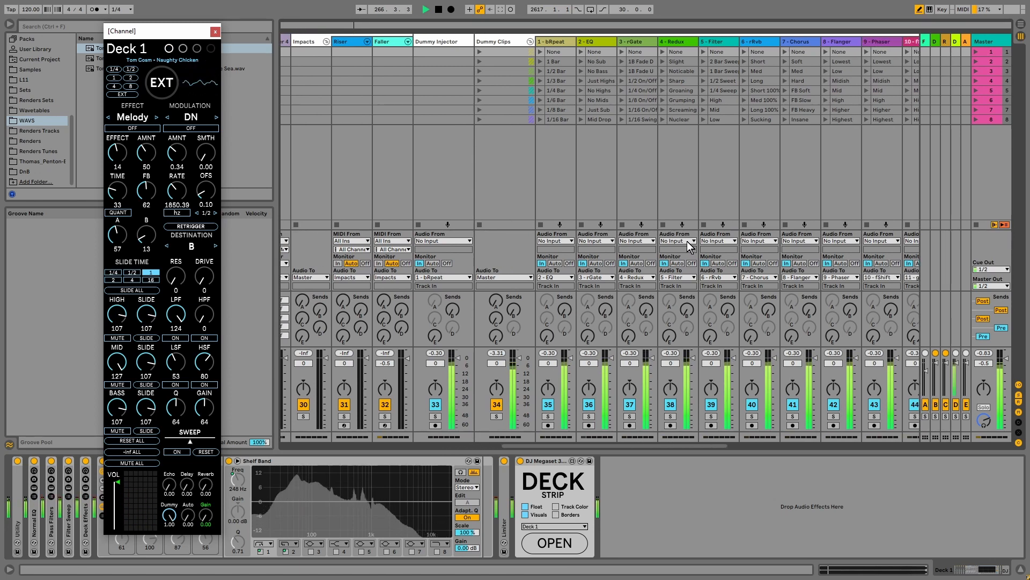
{"action": "scroll", "coordinate": [687, 241], "scroll_direction": "right", "scroll_amount": 2}
{"action": "left_click", "coordinate": [618, 80]}
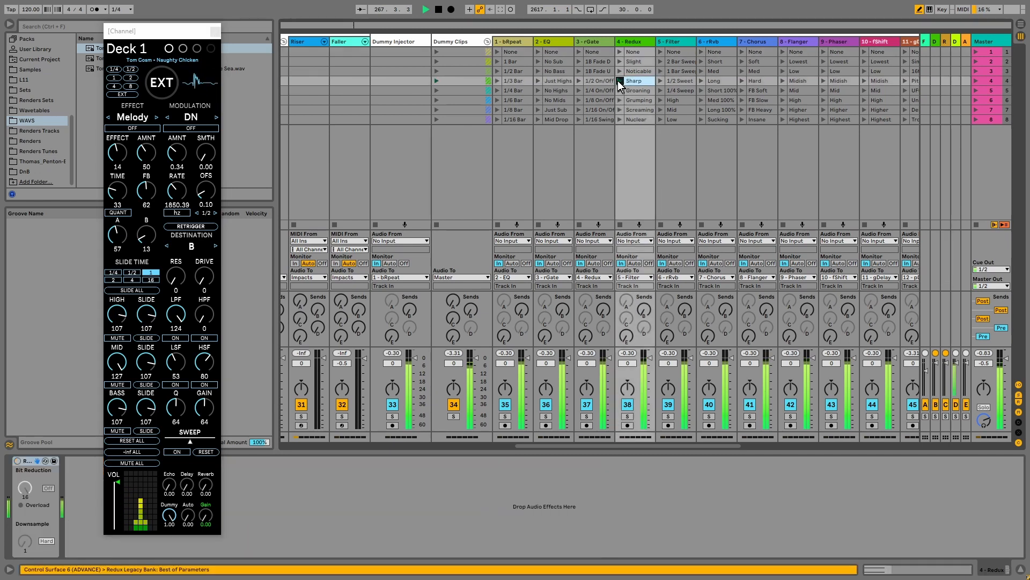
{"action": "scroll", "coordinate": [689, 72], "scroll_direction": "right", "scroll_amount": 3}
{"action": "left_click", "coordinate": [640, 60]}
{"action": "left_click", "coordinate": [648, 61]}
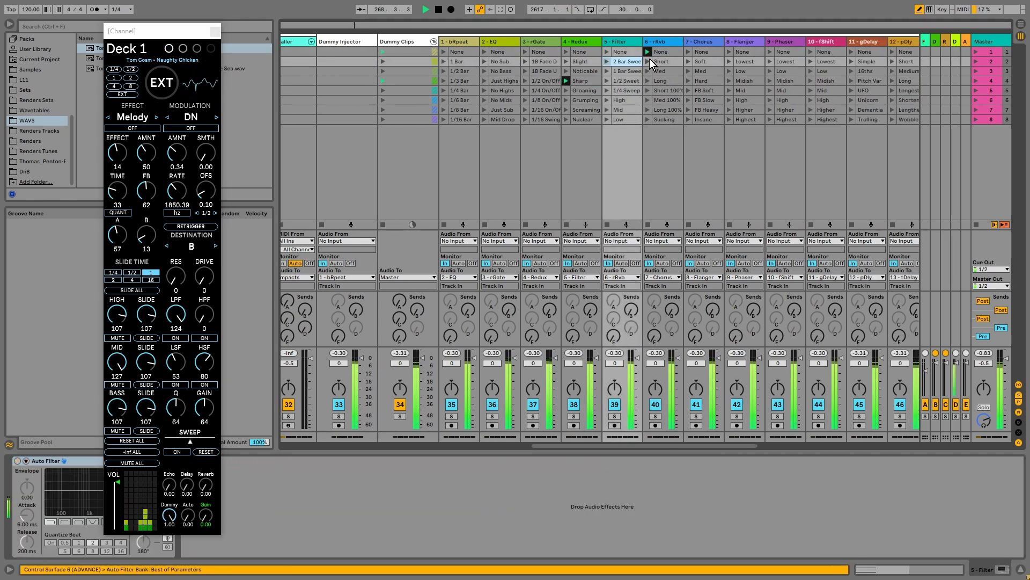
{"action": "left_click", "coordinate": [770, 71]}
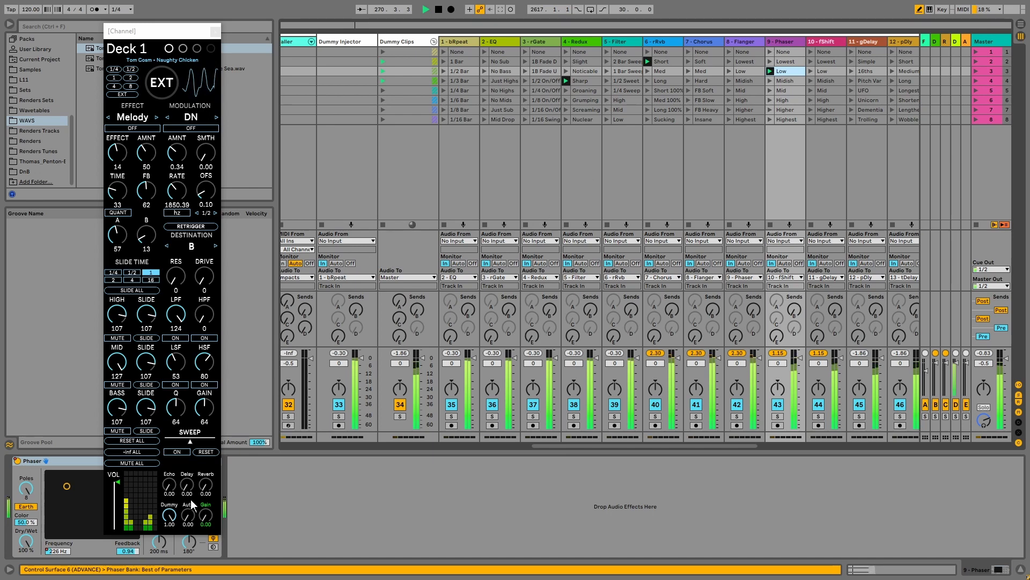
{"action": "left_click_drag", "start_coordinate": [206, 515], "coordinate": [205, 510]}
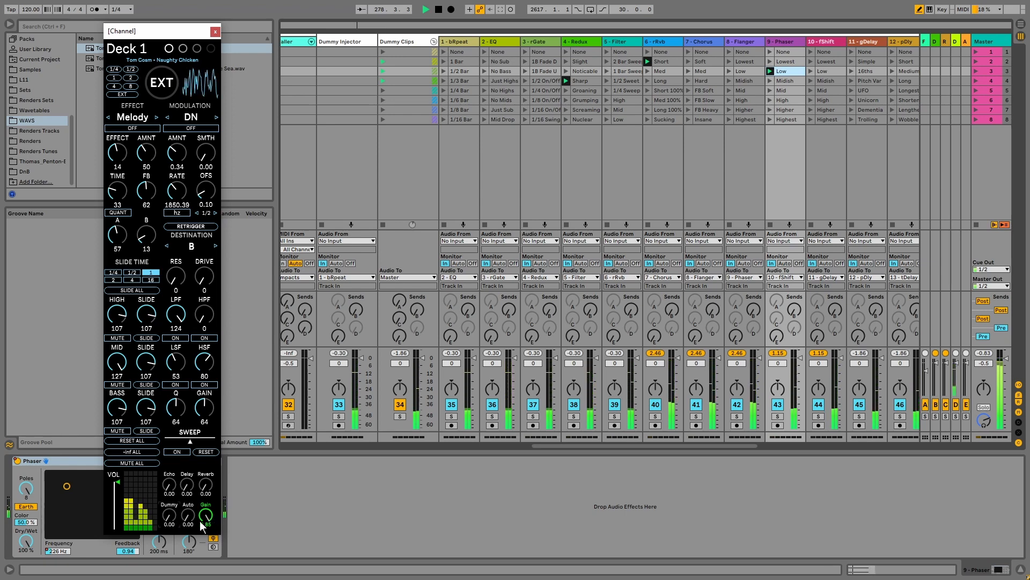
- Open the Automoton device's floating window, place it beside the Deck 1 strip and enable the device
{"action": "scroll", "coordinate": [703, 244], "scroll_direction": "right", "scroll_amount": 10}
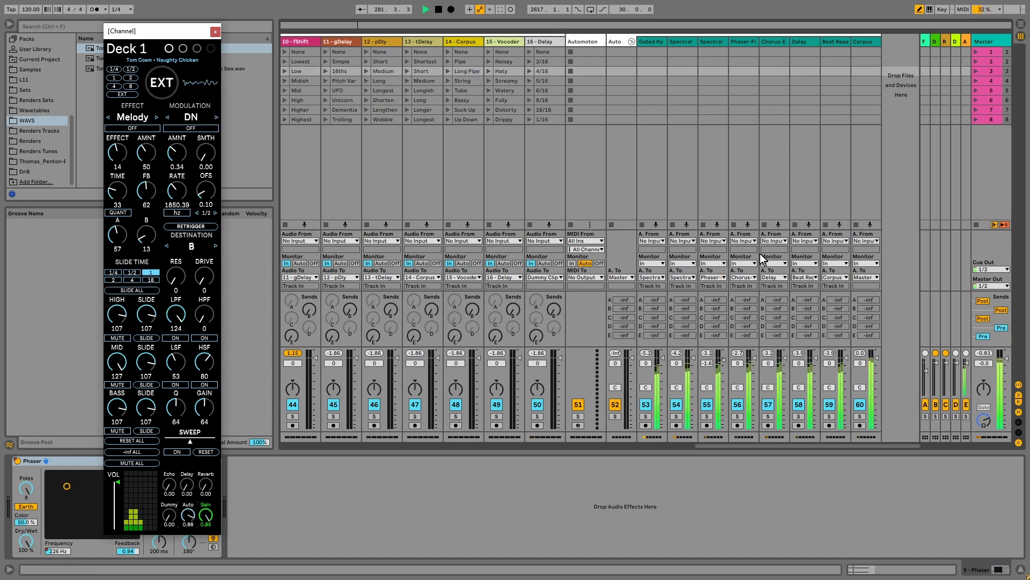
{"action": "left_click", "coordinate": [613, 35]}
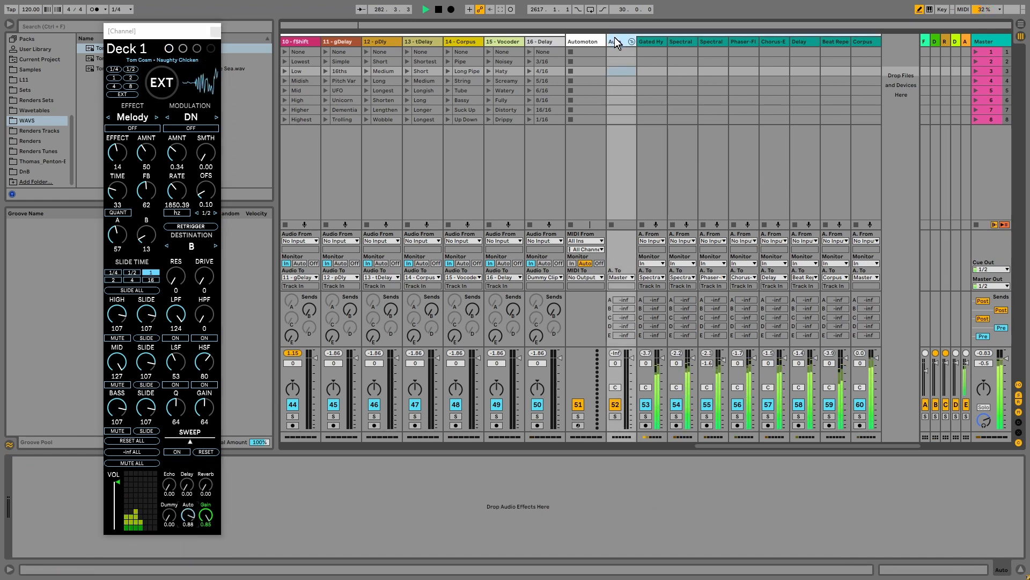
{"action": "left_click", "coordinate": [578, 36]}
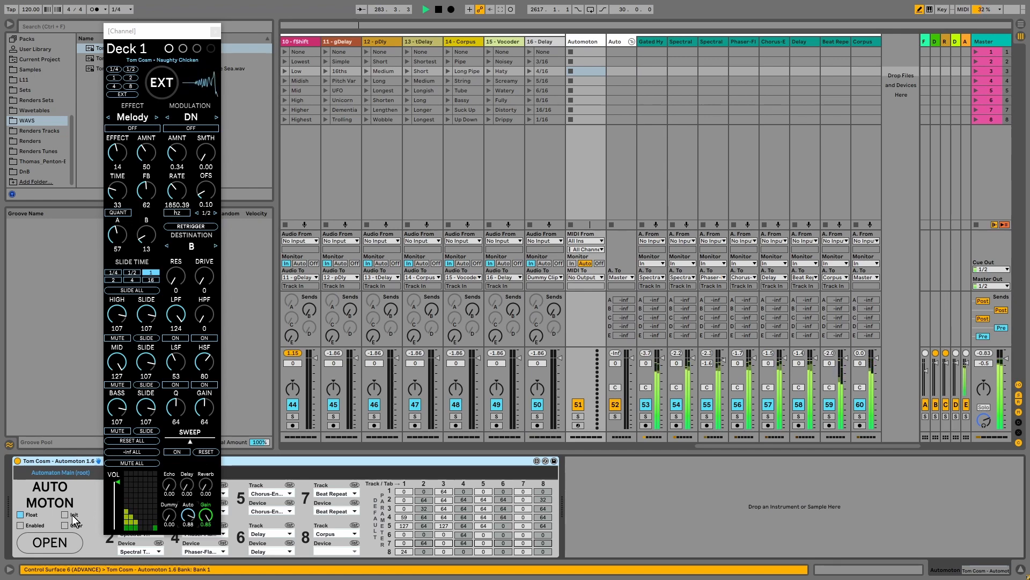
{"action": "left_click", "coordinate": [50, 542]}
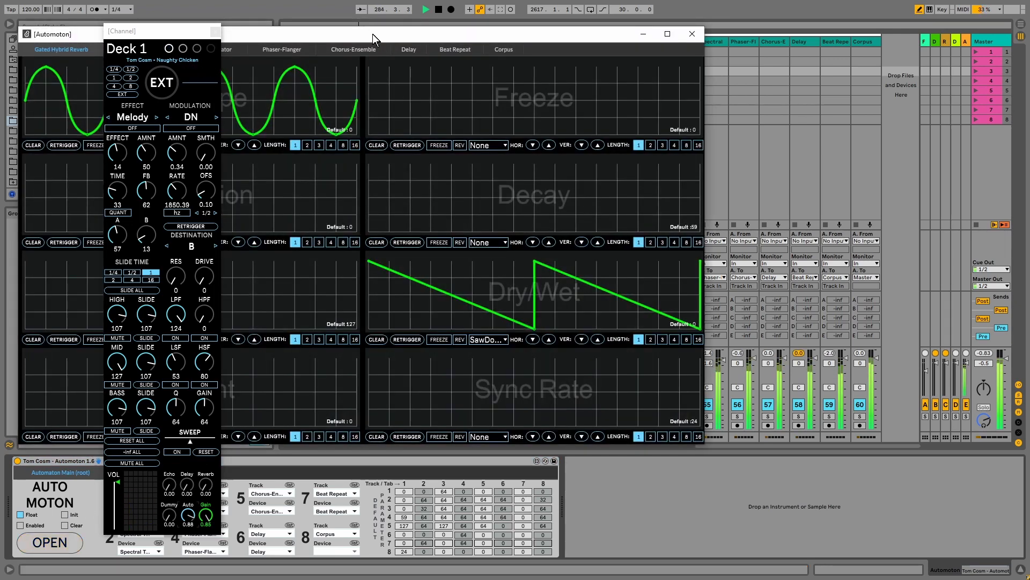
{"action": "left_click_drag", "start_coordinate": [374, 38], "coordinate": [697, 34]}
{"action": "left_click", "coordinate": [22, 526]}
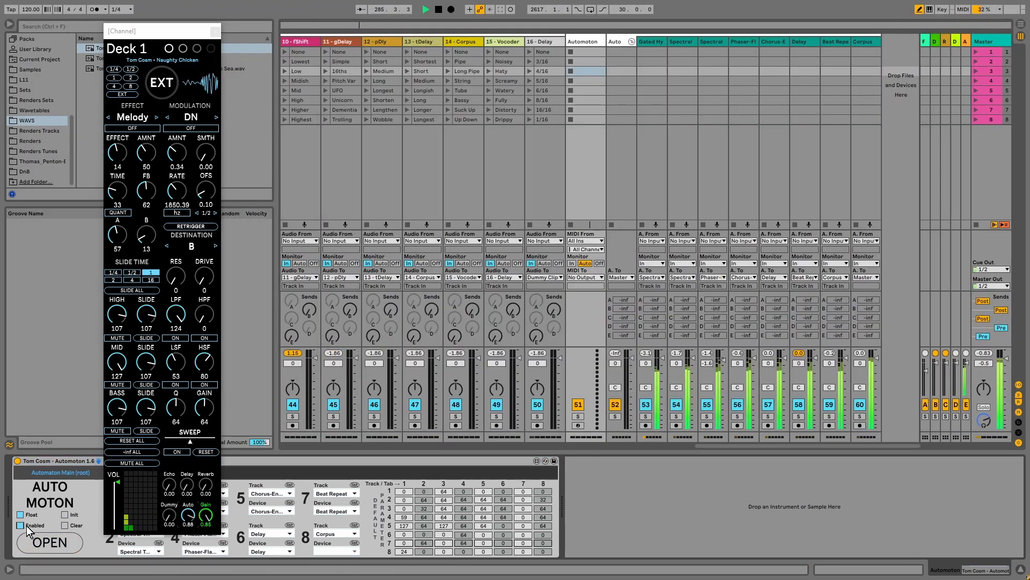
{"action": "left_click", "coordinate": [65, 537]}
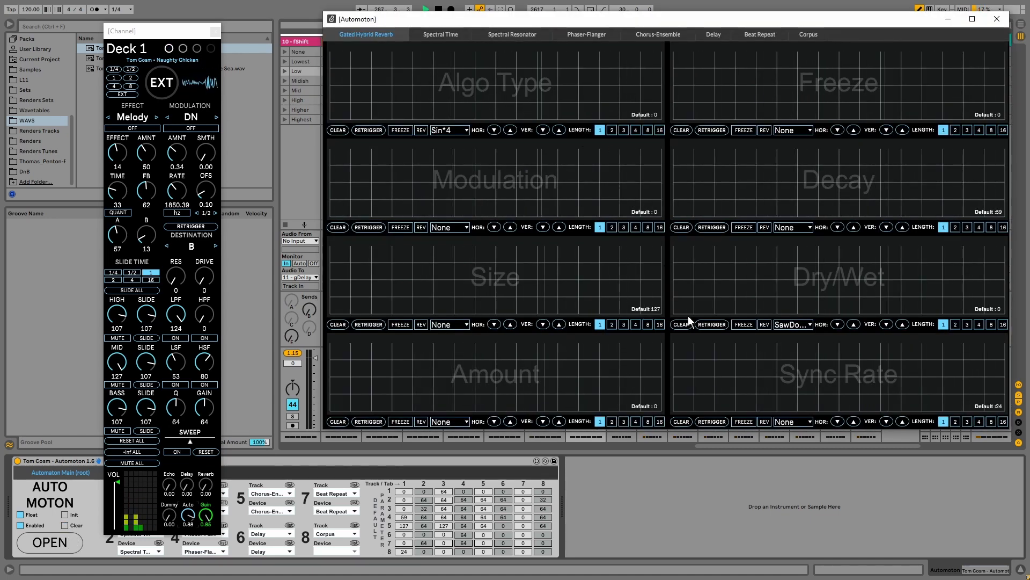
- Draw a rising, then flat Dry/Wet curve for the Gated Hybrid Reverb in Automoton and try Deck 1's Gain at 0.00 before closing the window
{"action": "mouse_move", "coordinate": [844, 300]}
{"action": "left_mouse_down"}
{"action": "mouse_move", "coordinate": [930, 257]}
{"action": "mouse_move", "coordinate": [897, 243]}
{"action": "mouse_move", "coordinate": [994, 240]}
{"action": "left_mouse_up"}
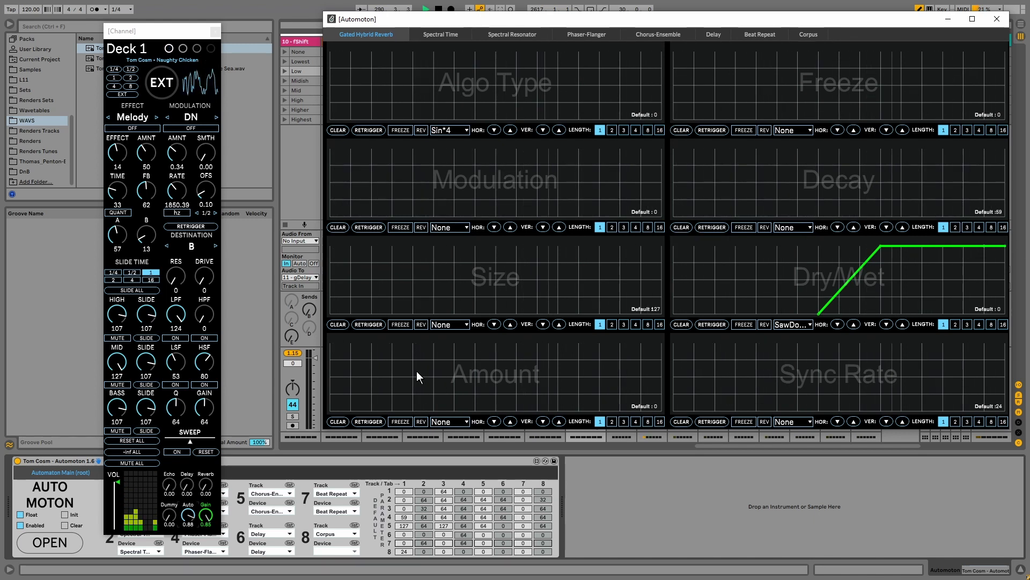
{"action": "left_click_drag", "start_coordinate": [206, 515], "coordinate": [206, 561]}
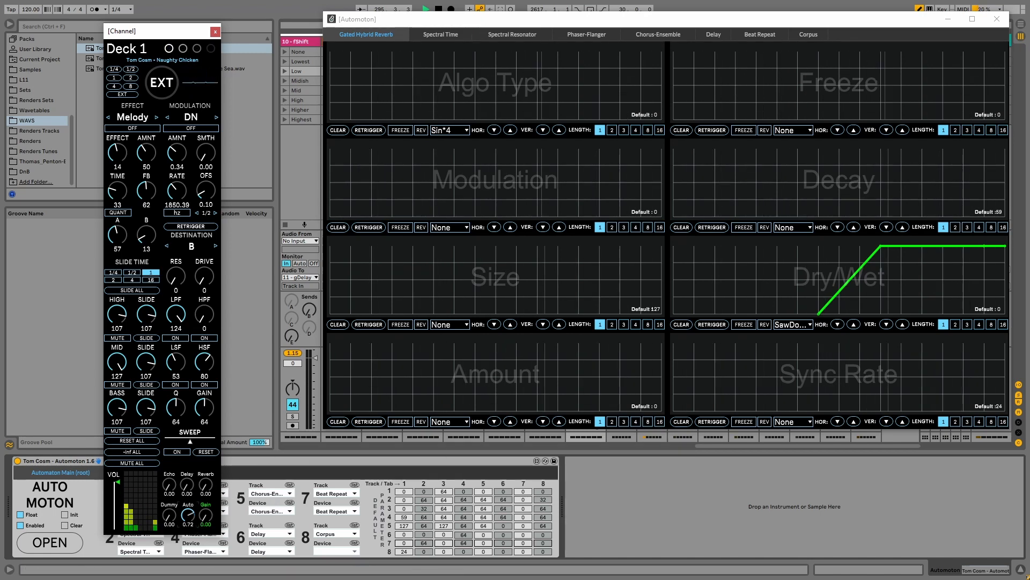
{"action": "left_click", "coordinate": [997, 19]}
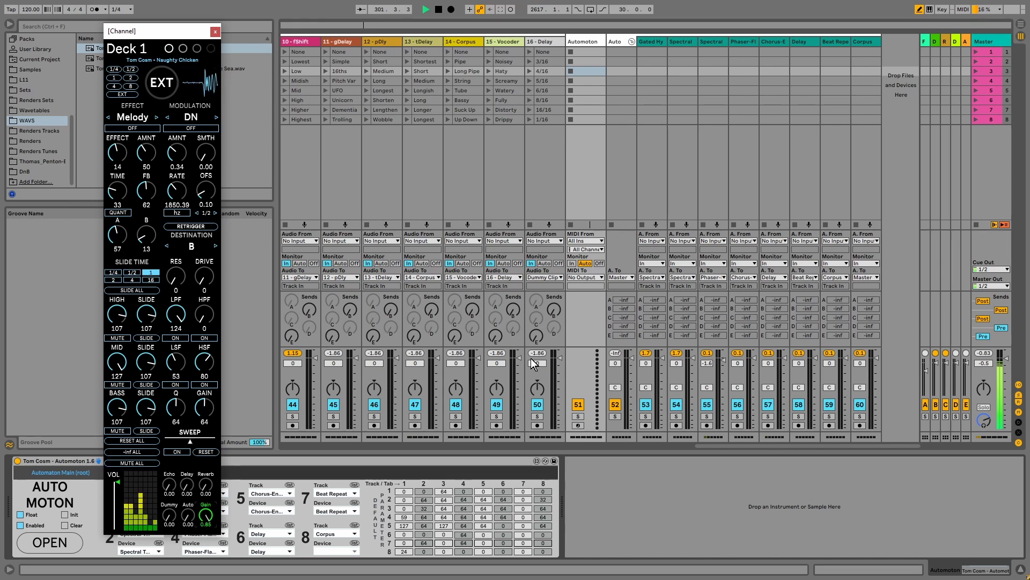
- Select the Sampler 1 track to show its devices
{"action": "scroll", "coordinate": [452, 279], "scroll_direction": "left", "scroll_amount": 15}
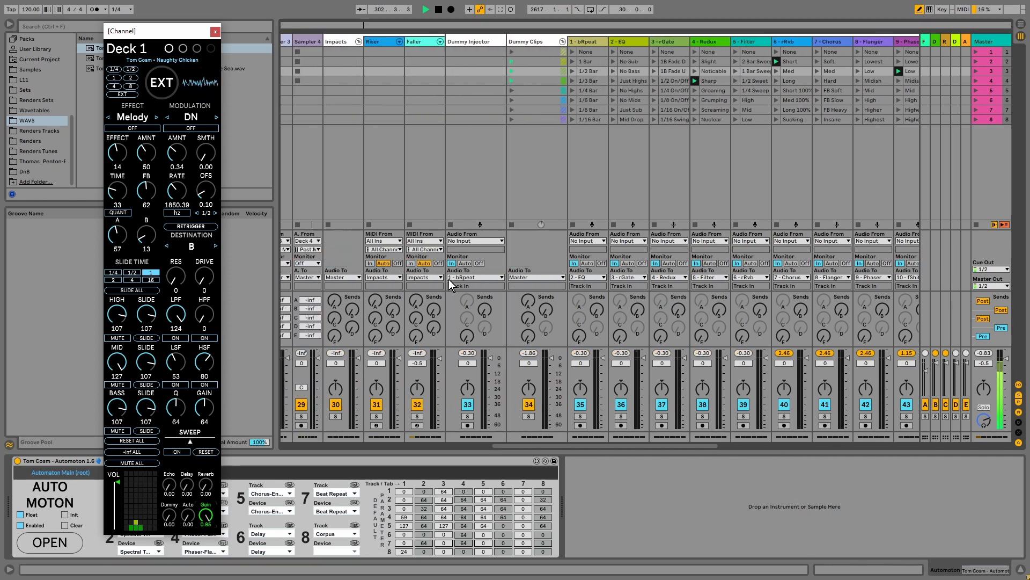
{"action": "scroll", "coordinate": [449, 279], "scroll_direction": "left", "scroll_amount": 10}
{"action": "left_click", "coordinate": [361, 42]}
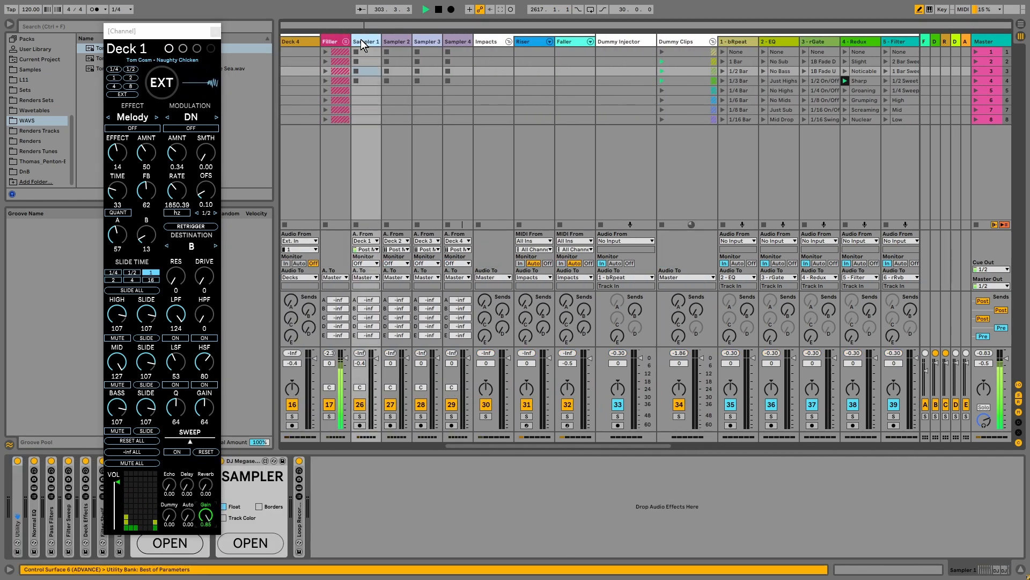
- Move the Deck 1 Channel window clear of the browser and turn on its Melody effect with the amount at 99 and Bass at 0
{"action": "left_click_drag", "start_coordinate": [183, 33], "coordinate": [664, 52]}
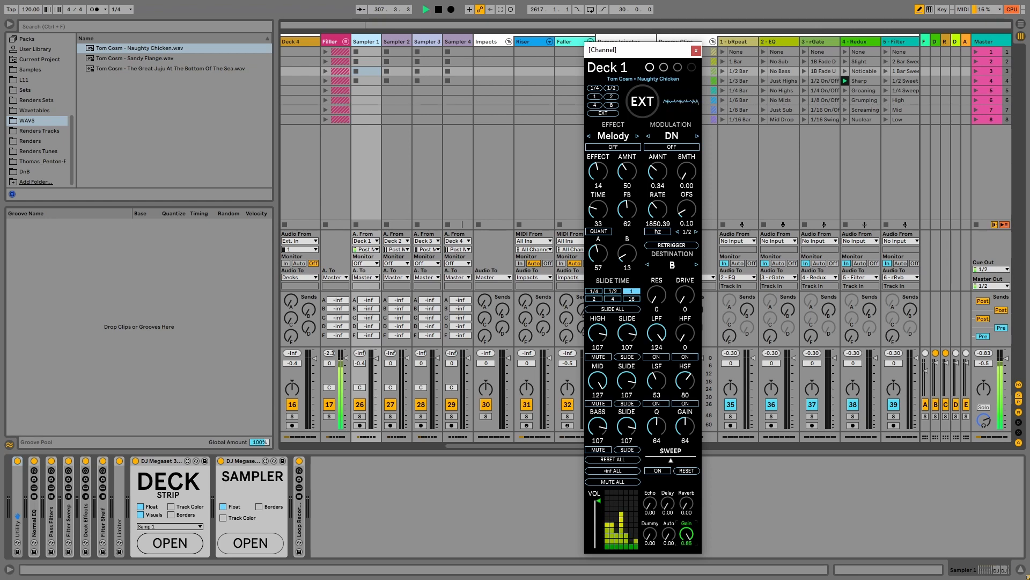
{"action": "left_click", "coordinate": [617, 148]}
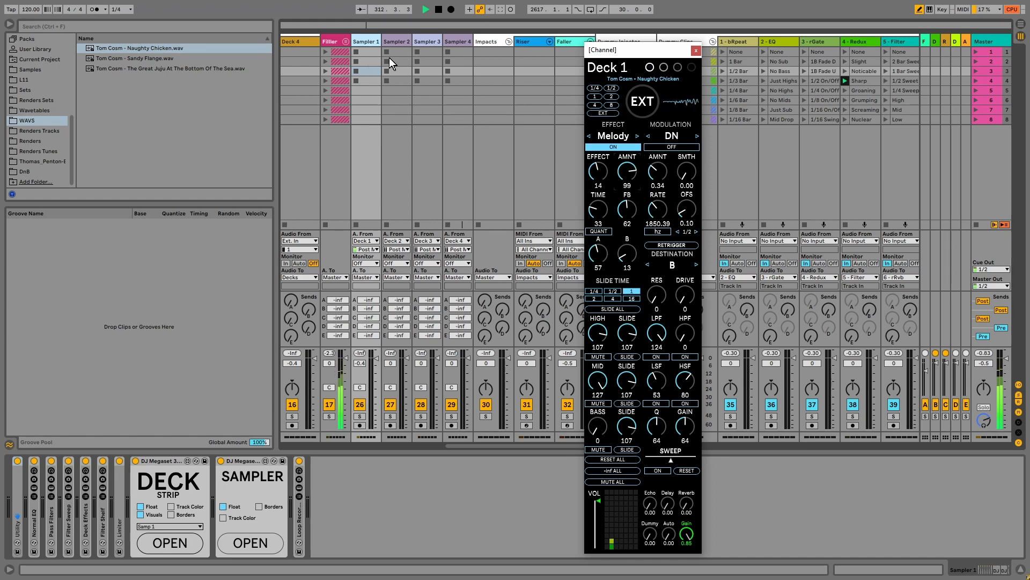
- Open Sampler 1's sampler and Samp 1 channel strip windows and arrange the Samp 1 strip side by side with Deck 1's
{"action": "left_click", "coordinate": [238, 543]}
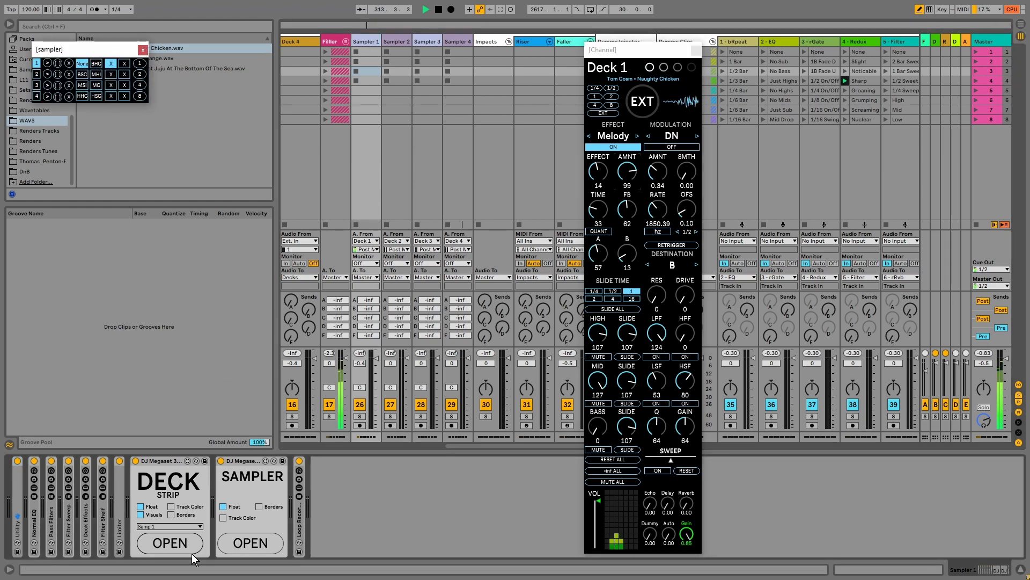
{"action": "left_click", "coordinate": [170, 544]}
{"action": "left_click_drag", "start_coordinate": [280, 41], "coordinate": [777, 62]}
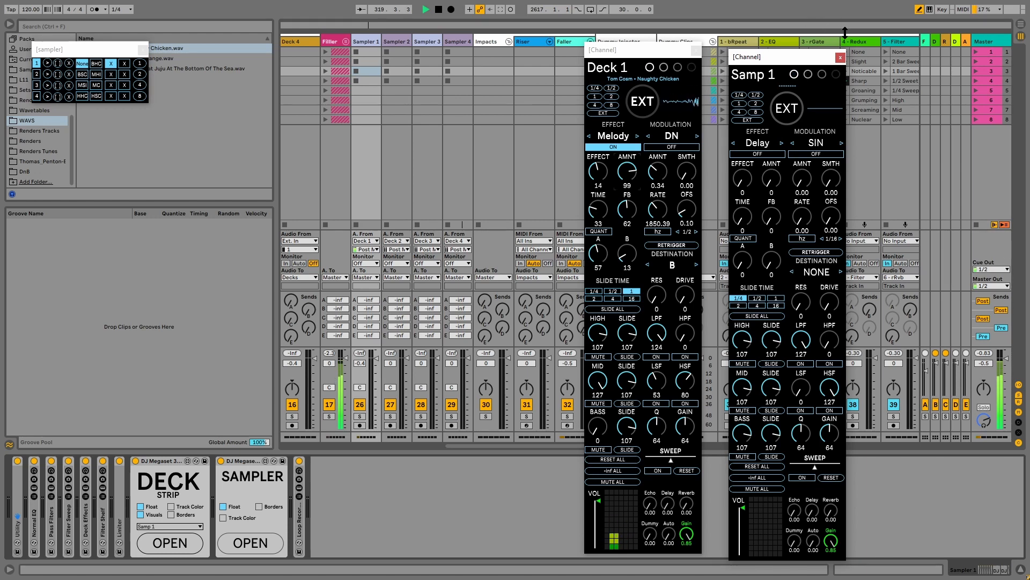
{"action": "left_click_drag", "start_coordinate": [773, 59], "coordinate": [882, 32]}
{"action": "left_click_drag", "start_coordinate": [645, 53], "coordinate": [778, 32]}
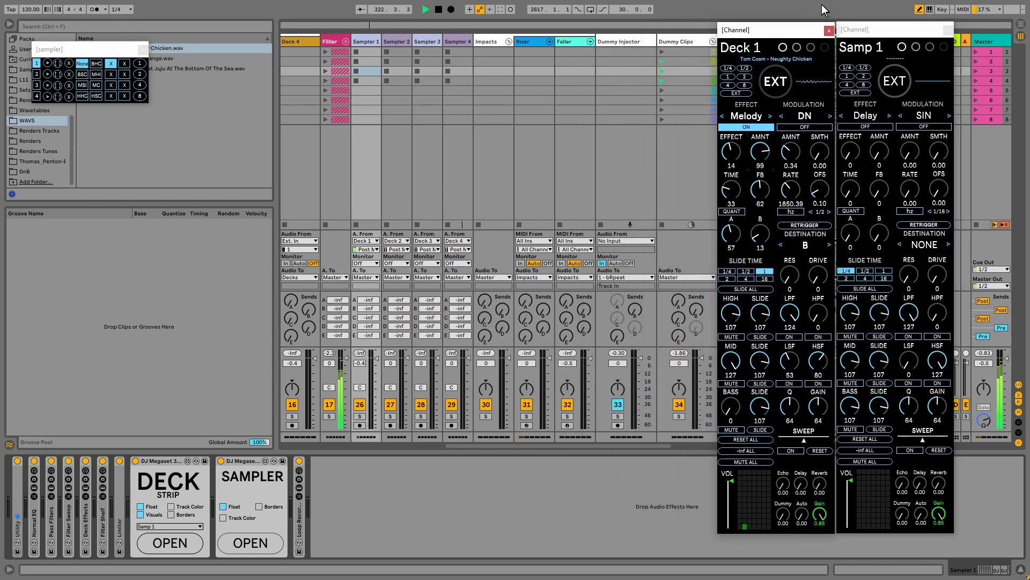
{"action": "left_click_drag", "start_coordinate": [799, 27], "coordinate": [795, 27]}
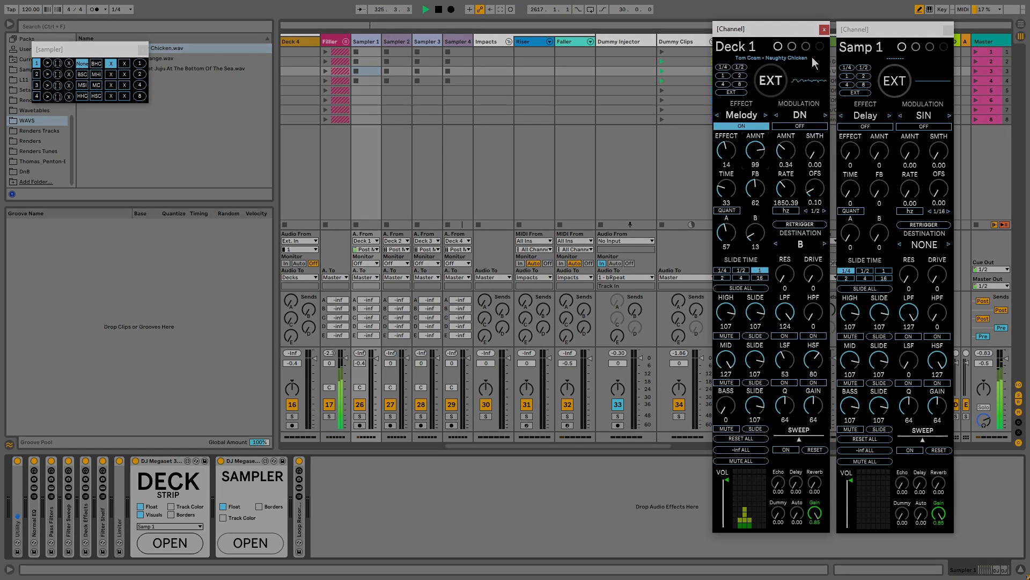